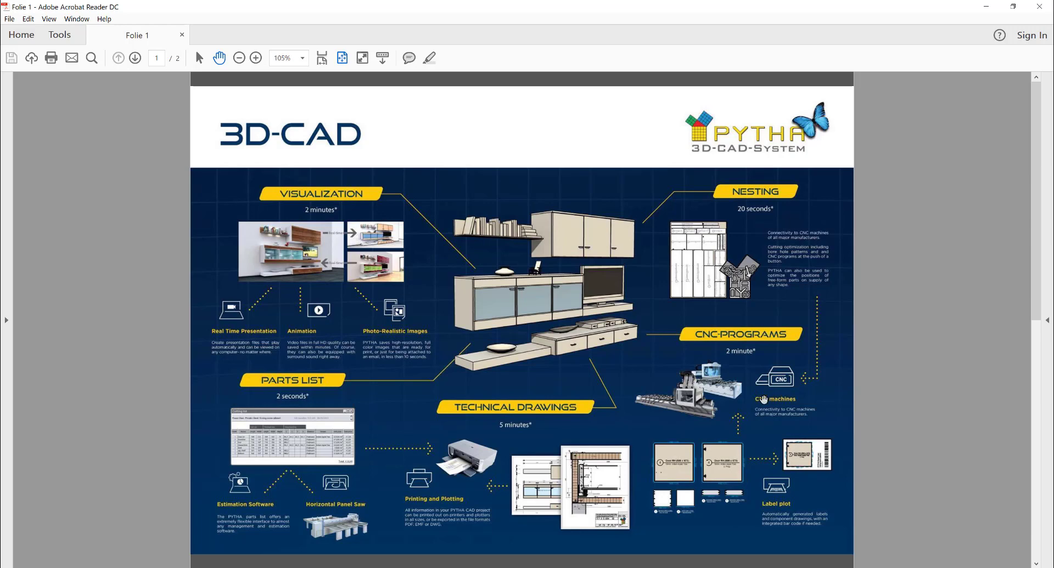
Go to the customer list on page 2 of the PDF
{"action": "left_click", "coordinate": [702, 567]}
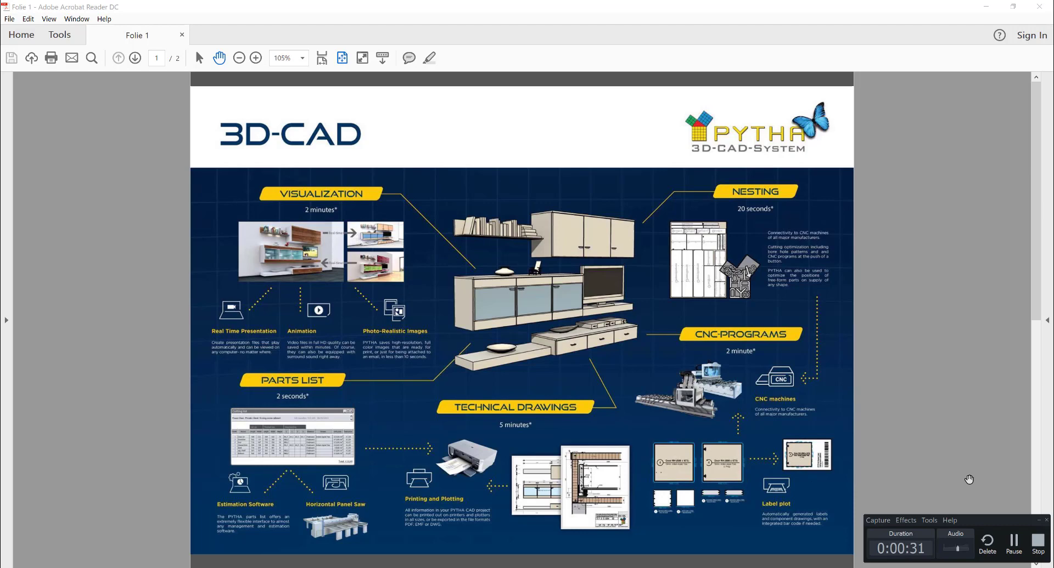
{"action": "left_click", "coordinate": [1017, 538]}
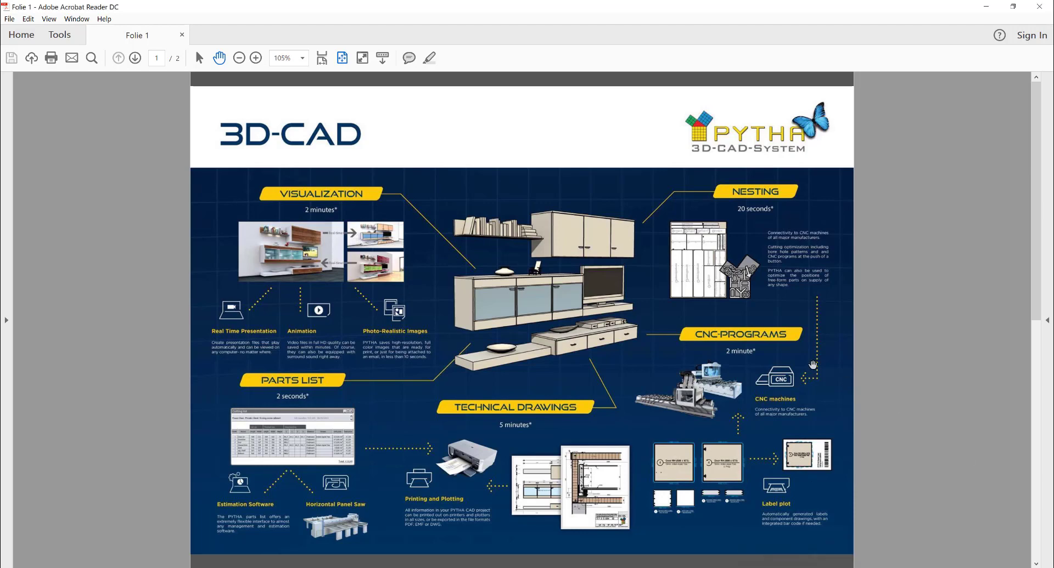
{"action": "scroll", "coordinate": [812, 365], "scroll_direction": "down", "scroll_amount": 1}
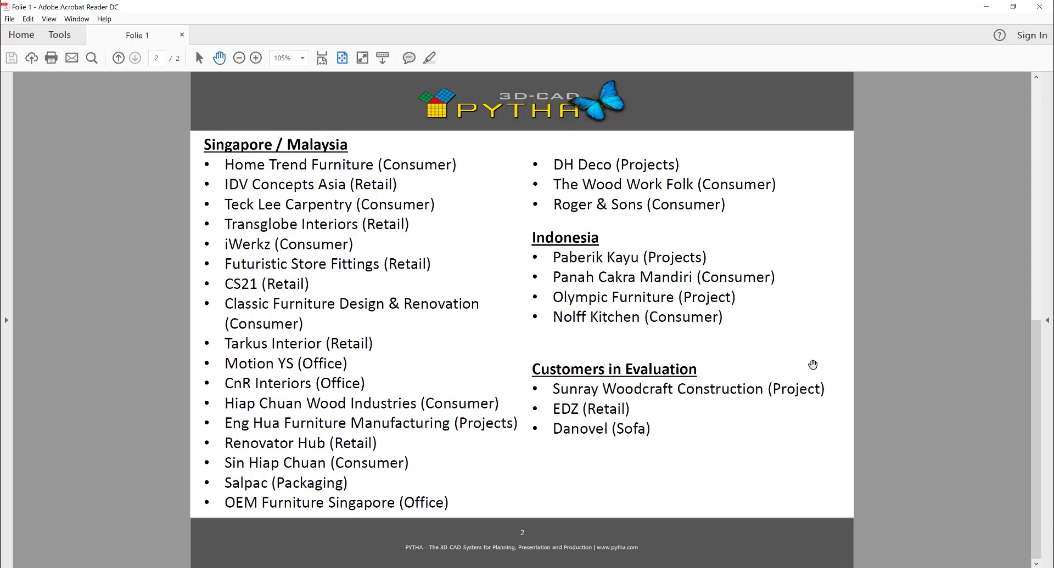
Switch to PYTHA and load the carcass object from the Desktop library into the project
{"action": "key", "text": "alt+Tab"}
{"action": "middle_click_drag", "start_coordinate": [544, 249], "coordinate": [459, 214]}
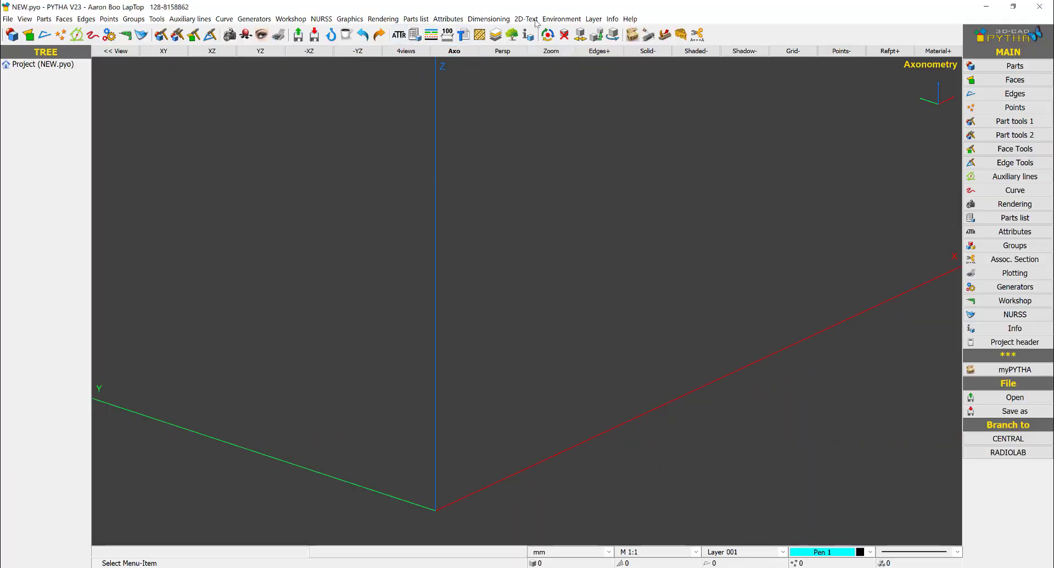
{"action": "left_click", "coordinate": [331, 35]}
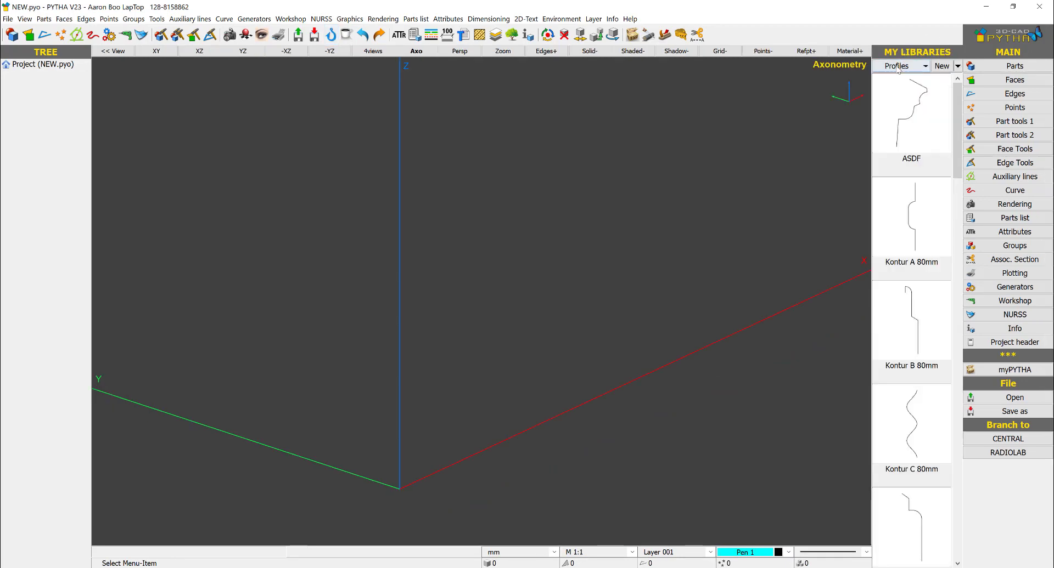
{"action": "left_click", "coordinate": [902, 65]}
{"action": "left_click", "coordinate": [916, 112]}
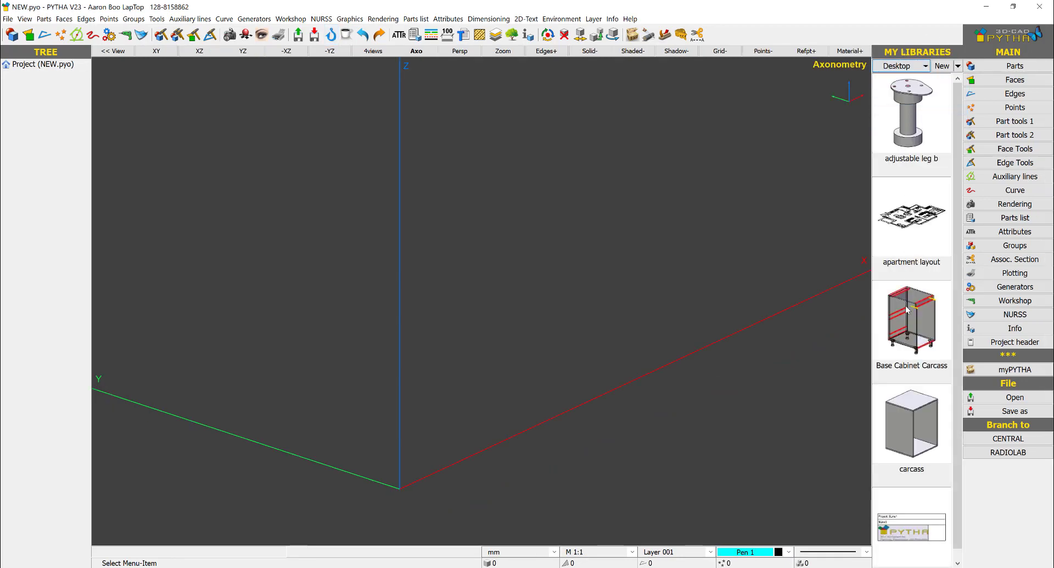
{"action": "double_click", "coordinate": [911, 425]}
Display the carcass as a solid with shaded surfaces
{"action": "left_click", "coordinate": [588, 51]}
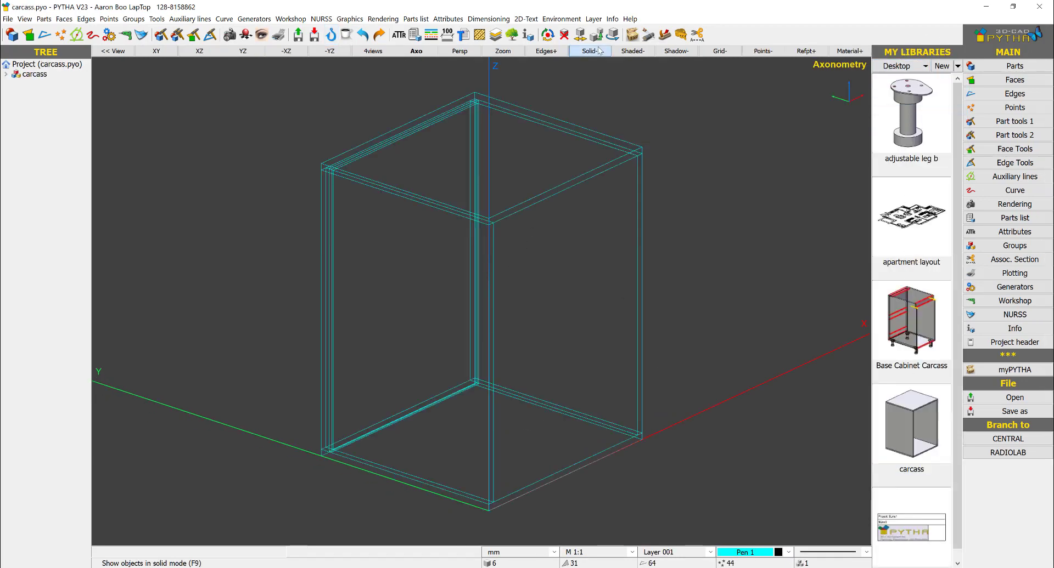
{"action": "scroll", "coordinate": [633, 183], "scroll_direction": "down", "scroll_amount": 3}
{"action": "left_click", "coordinate": [631, 51]}
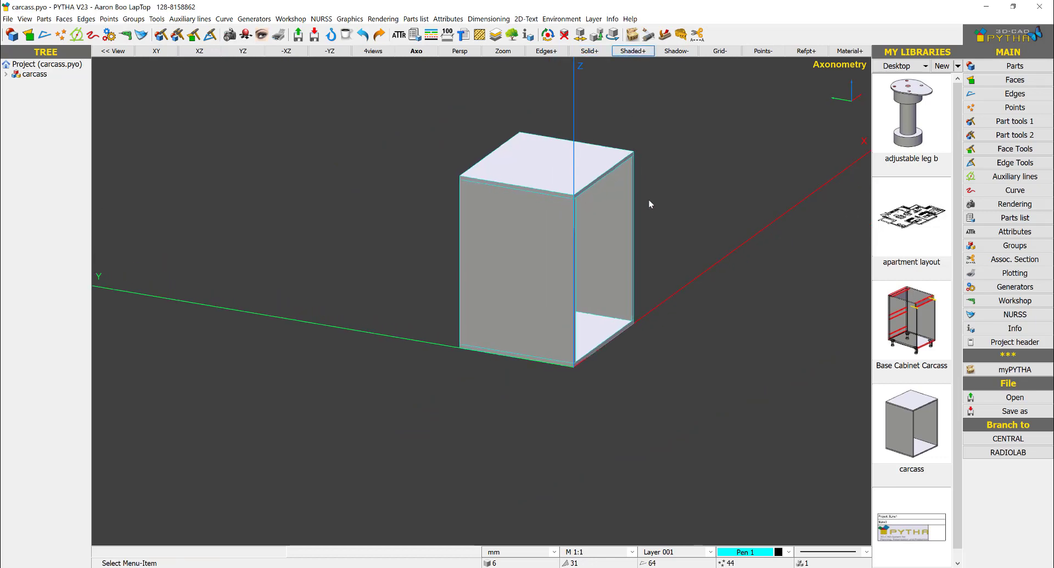
{"action": "scroll", "coordinate": [624, 190], "scroll_direction": "up", "scroll_amount": 2}
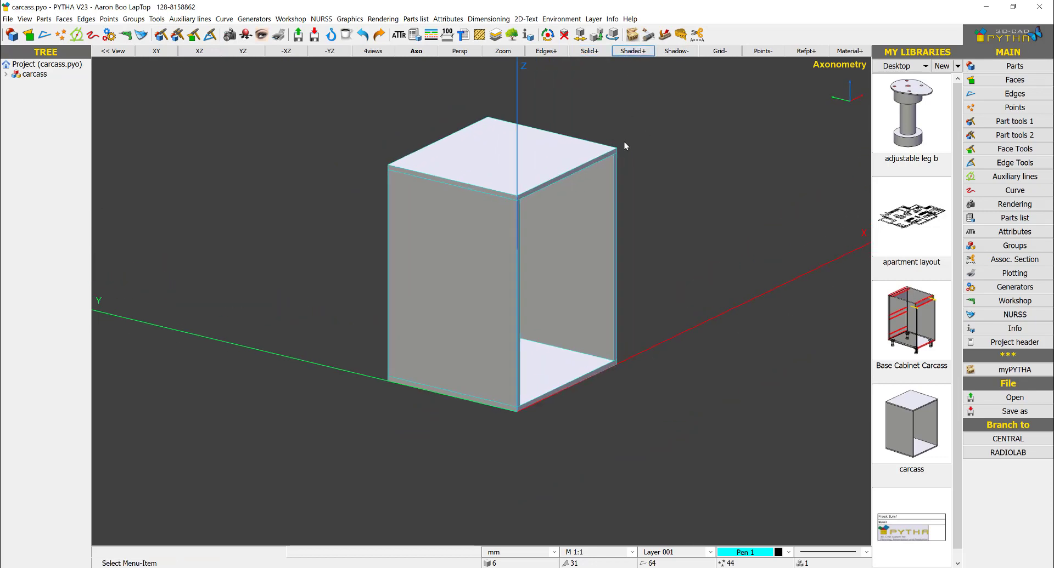
Extend the carcass's upper front edge backwards along Y so that the front slopes
{"action": "right_click", "coordinate": [616, 129]}
{"action": "left_click", "coordinate": [662, 225]}
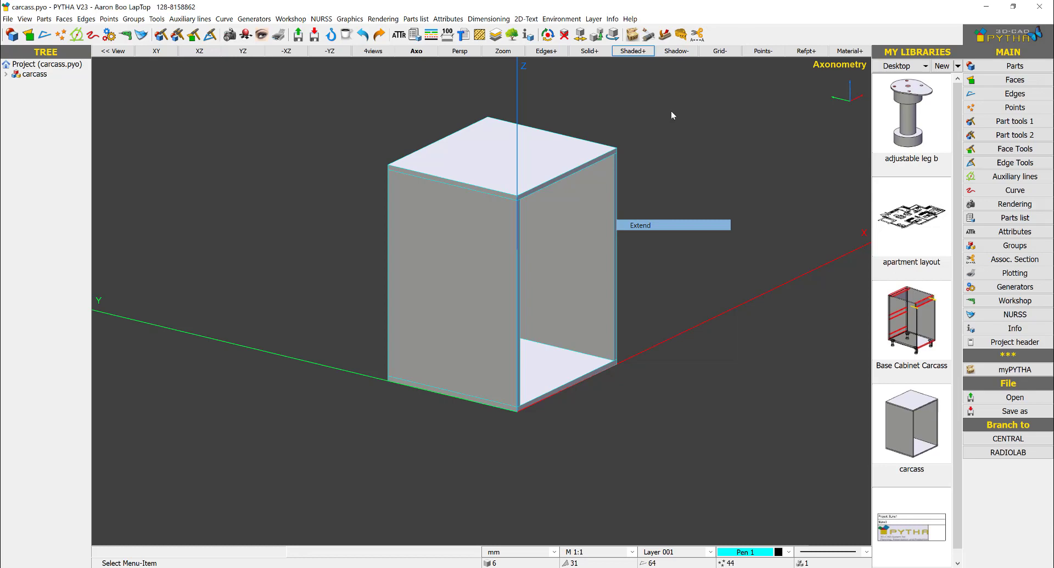
{"action": "left_click_drag", "start_coordinate": [673, 101], "coordinate": [458, 369]}
{"action": "right_click", "coordinate": [627, 176]}
{"action": "middle_click_drag", "start_coordinate": [627, 176], "coordinate": [687, 165]}
{"action": "left_click_drag", "start_coordinate": [690, 88], "coordinate": [533, 232]}
{"action": "right_click", "coordinate": [735, 111]}
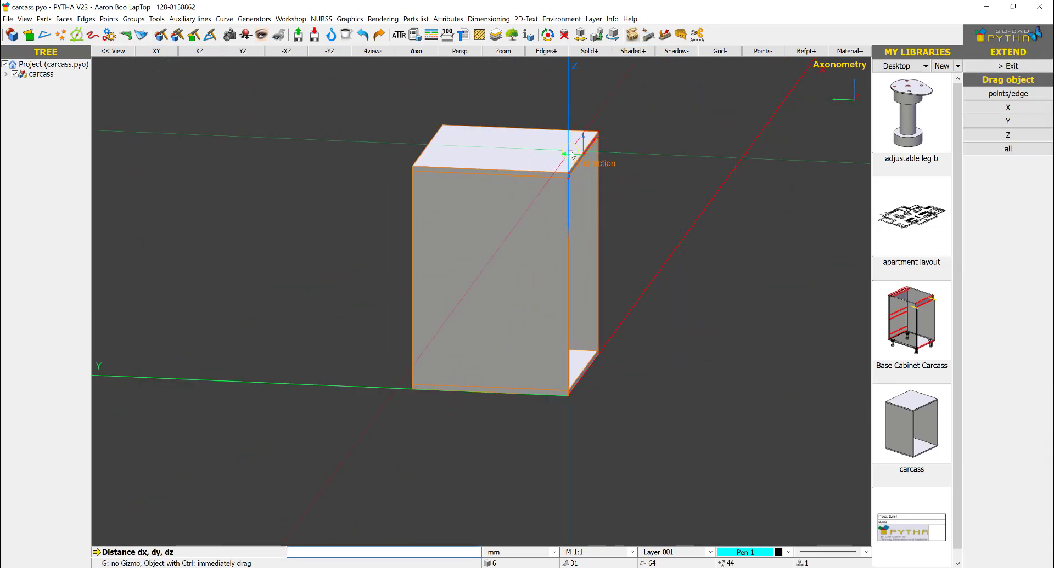
{"action": "left_click_drag", "start_coordinate": [580, 154], "coordinate": [477, 149]}
Extend the top front corner on the carcass's far side forwards along Y, giving the top a slanted front edge
{"action": "middle_click_drag", "start_coordinate": [581, 152], "coordinate": [623, 96]}
{"action": "left_click_drag", "start_coordinate": [623, 95], "coordinate": [250, 516]}
{"action": "right_click", "coordinate": [334, 455]}
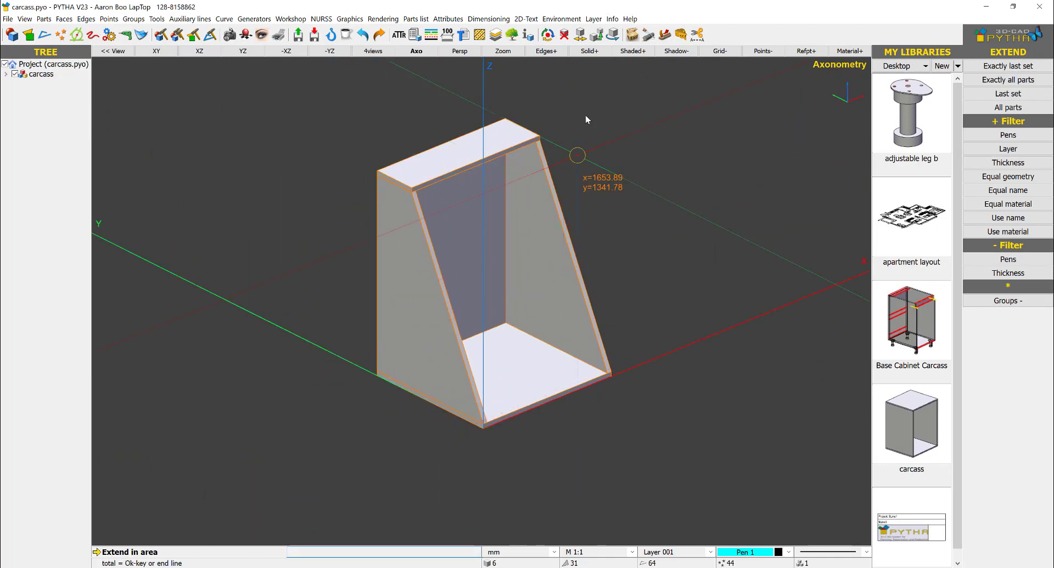
{"action": "left_click_drag", "start_coordinate": [585, 114], "coordinate": [517, 195]}
{"action": "right_click", "coordinate": [541, 178]}
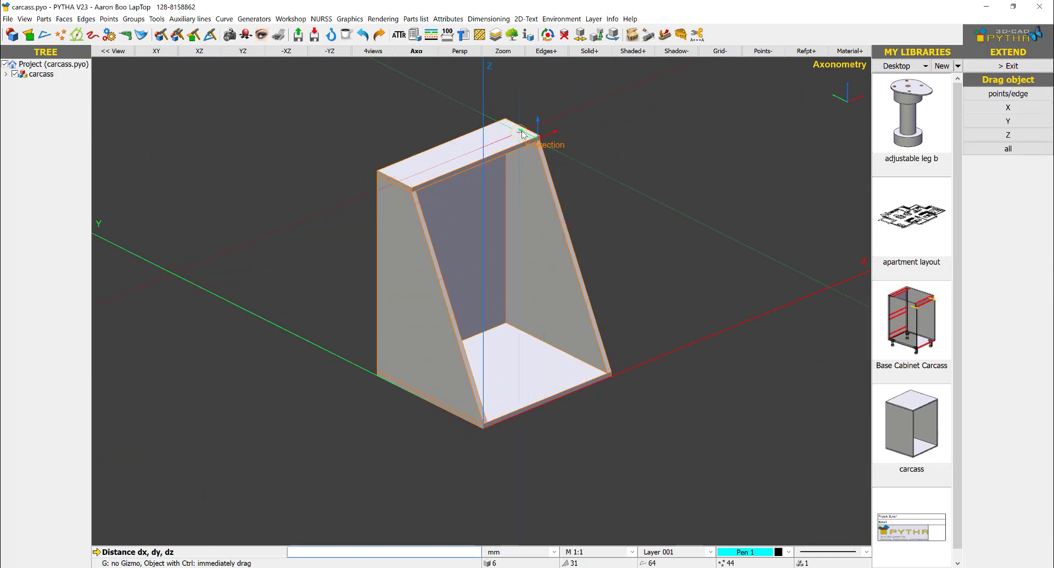
{"action": "left_click_drag", "start_coordinate": [521, 132], "coordinate": [594, 170]}
{"action": "middle_click_drag", "start_coordinate": [541, 249], "coordinate": [518, 236]}
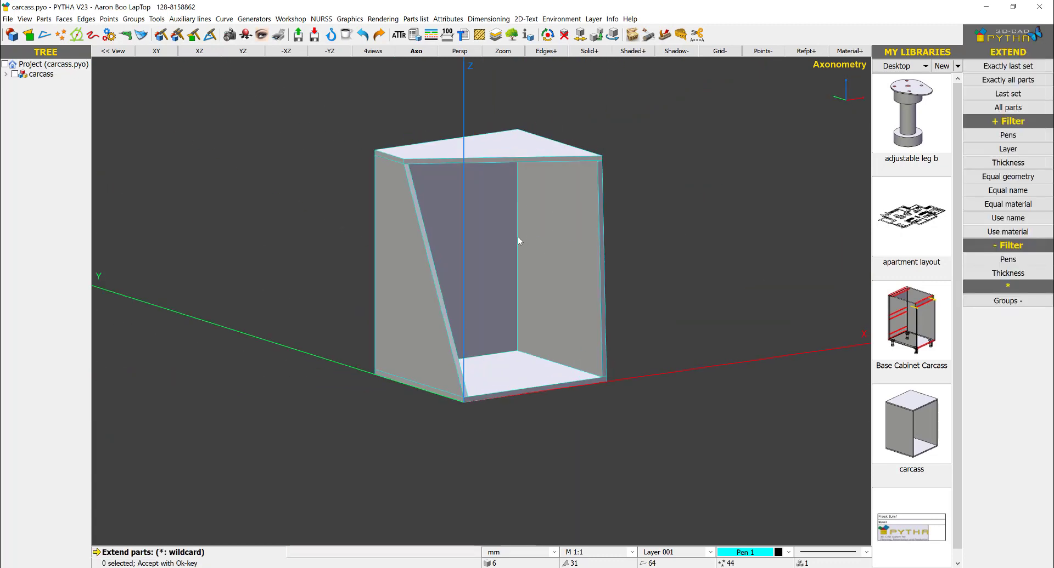
{"action": "key", "text": "Escape"}
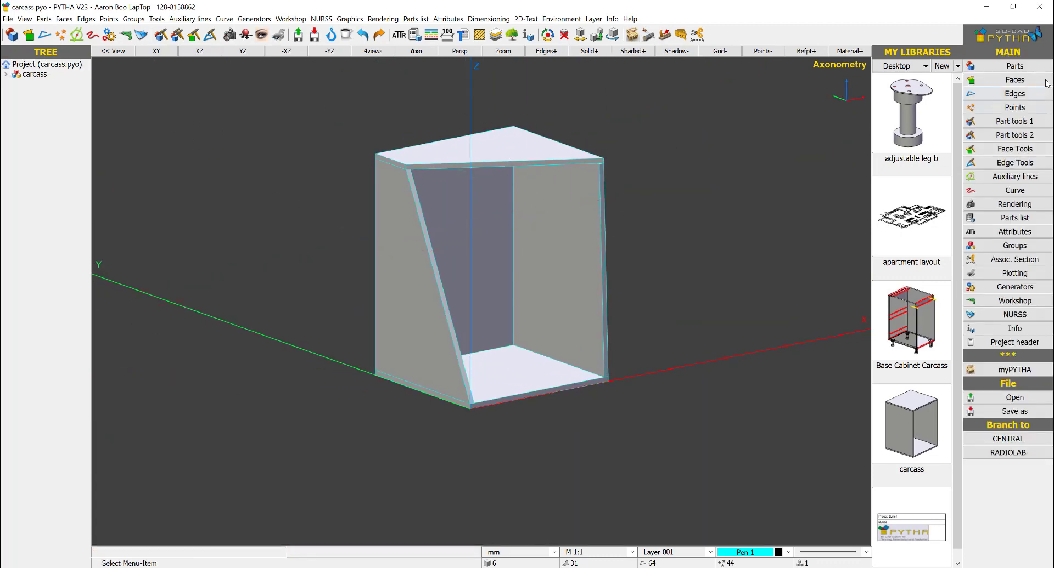
Create 5 intermediate side panels between the carcass's two outer sides with Multiple copy
{"action": "left_click", "coordinate": [1014, 121]}
{"action": "left_click", "coordinate": [1011, 190]}
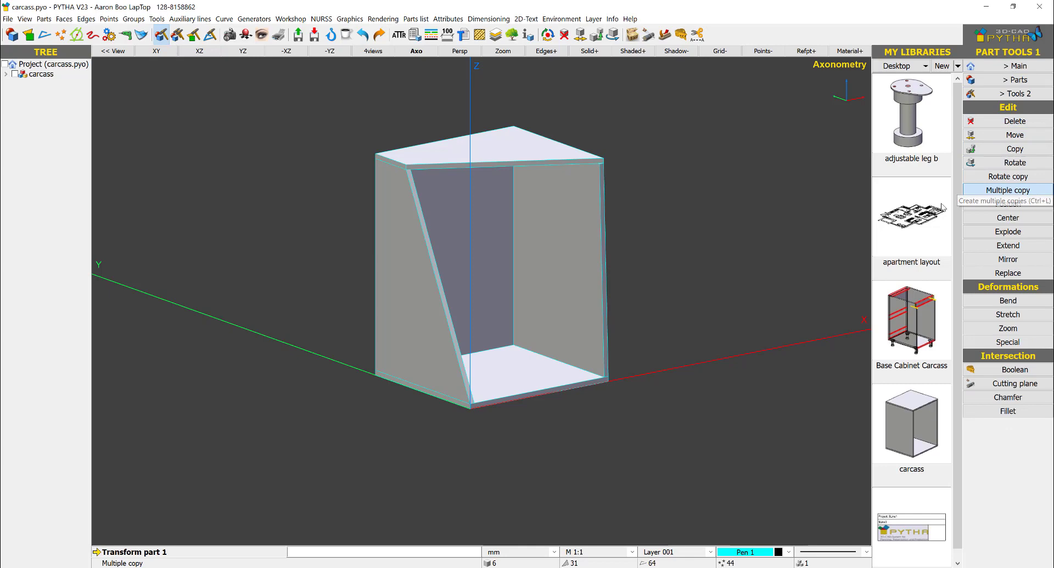
{"action": "left_click", "coordinate": [407, 289]}
{"action": "left_click", "coordinate": [581, 249]}
{"action": "type", "text": "5"}
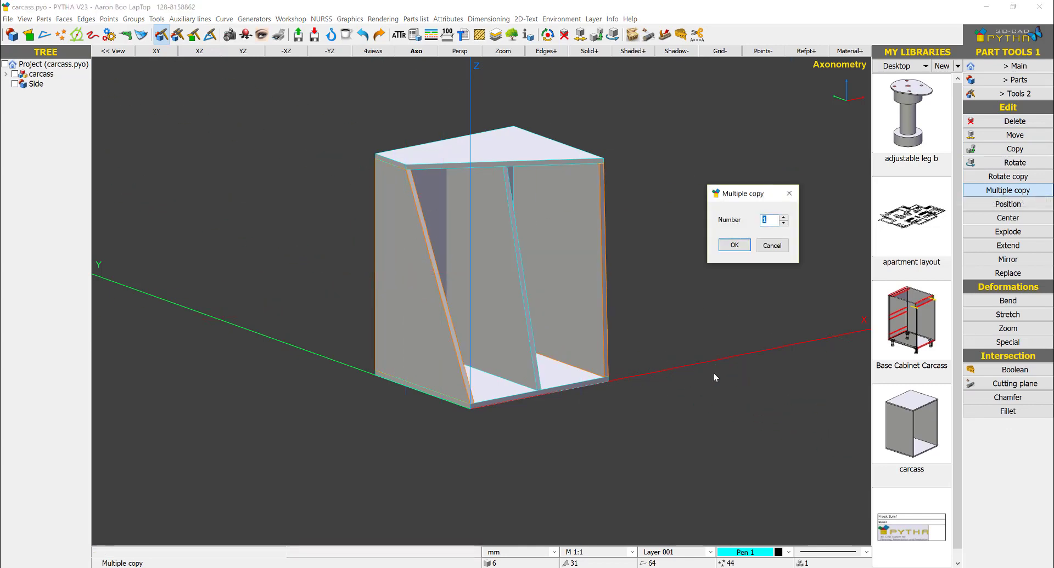
{"action": "key", "text": "Return"}
Explode the whole carcass and examine the shapes of the separated panels
{"action": "middle_click_drag", "start_coordinate": [585, 259], "coordinate": [654, 146]}
{"action": "scroll", "coordinate": [654, 146], "scroll_direction": "down", "scroll_amount": 3}
{"action": "right_click", "coordinate": [409, 77]}
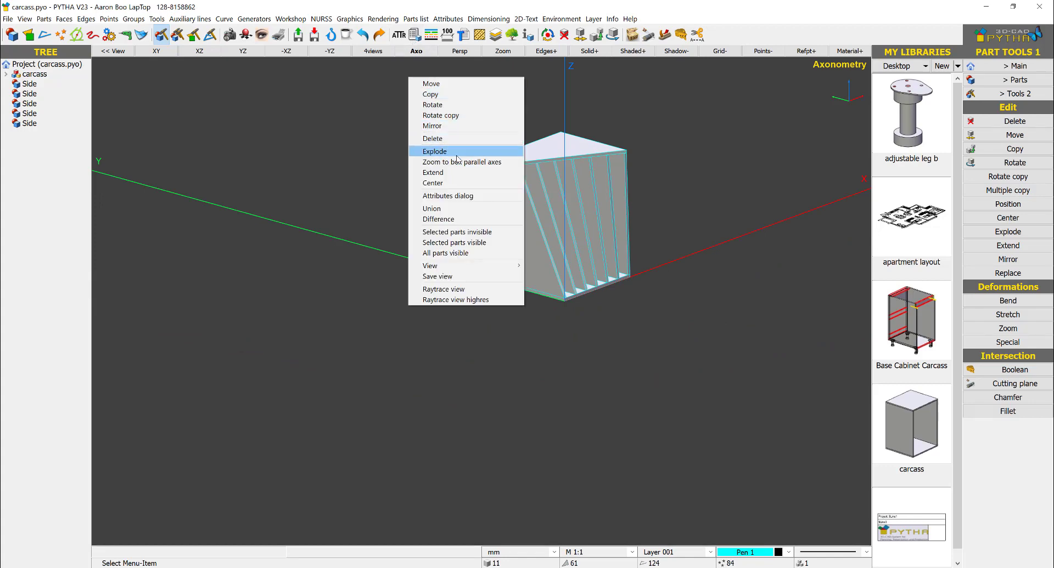
{"action": "left_click", "coordinate": [435, 151]}
{"action": "left_click_drag", "start_coordinate": [467, 472], "coordinate": [544, 472]}
{"action": "left_click", "coordinate": [540, 513]}
{"action": "scroll", "coordinate": [568, 255], "scroll_direction": "up", "scroll_amount": 5}
{"action": "right_click", "coordinate": [631, 164]}
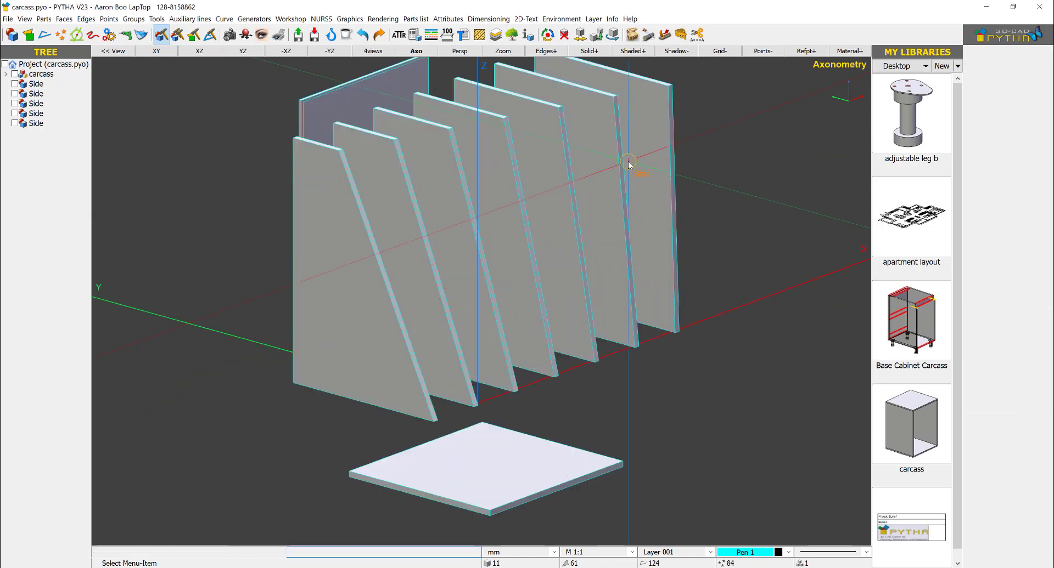
{"action": "scroll", "coordinate": [571, 203], "scroll_direction": "down", "scroll_amount": 2}
{"action": "middle_click_drag", "start_coordinate": [571, 202], "coordinate": [348, 193]}
{"action": "middle_click_drag", "start_coordinate": [473, 217], "coordinate": [554, 214]}
Undo the intermediate side panels and both extensions of the carcass
{"action": "key", "text": "ctrl+z"}
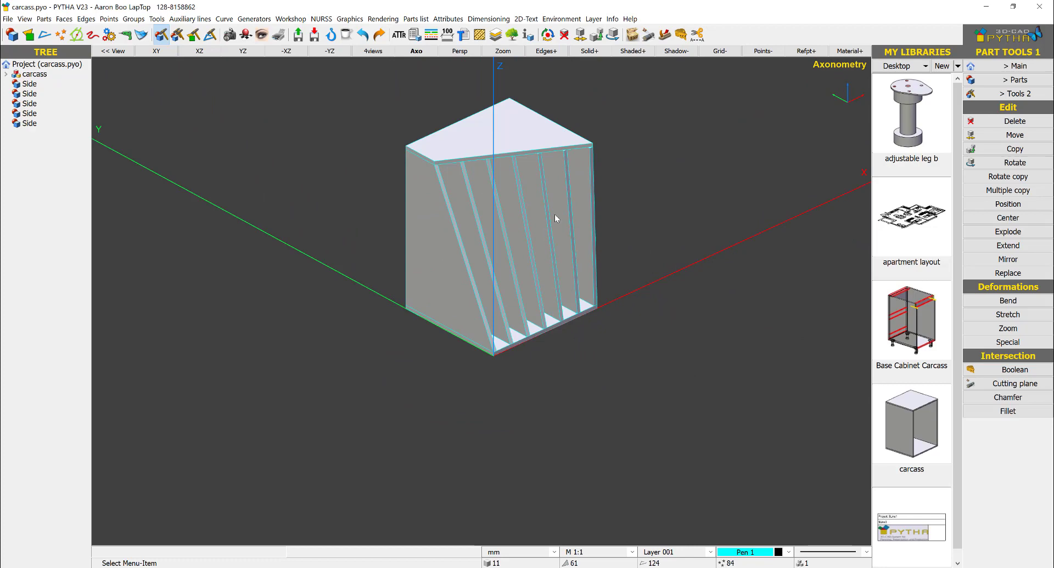
{"action": "key", "text": "ctrl+z"}
{"action": "key", "text": "ctrl+z"}
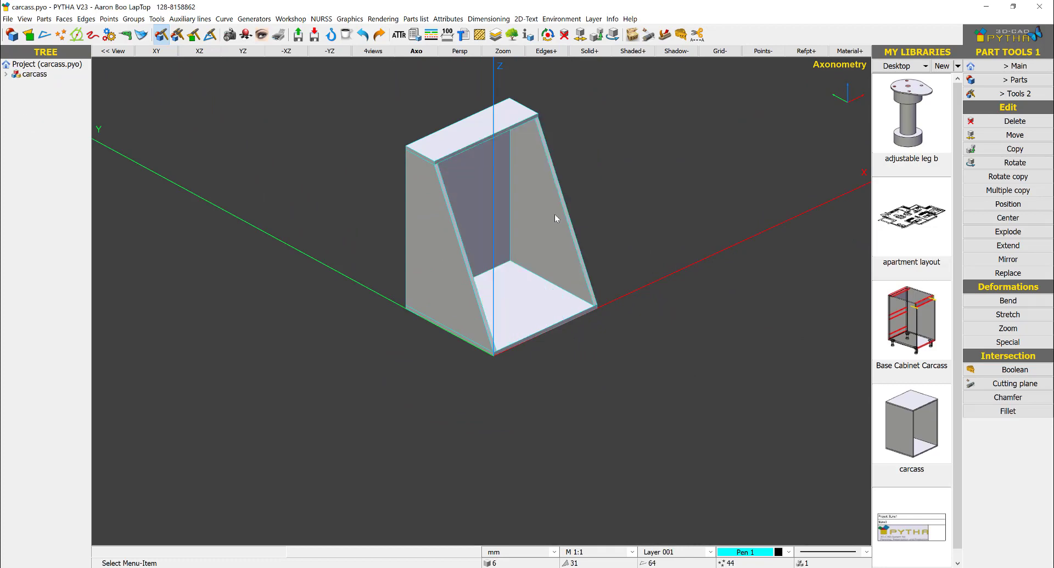
{"action": "key", "text": "ctrl+z"}
Copy the whole carcass along X with a 600 mm displacement and 2 copies, forming a row of three
{"action": "right_click", "coordinate": [640, 114]}
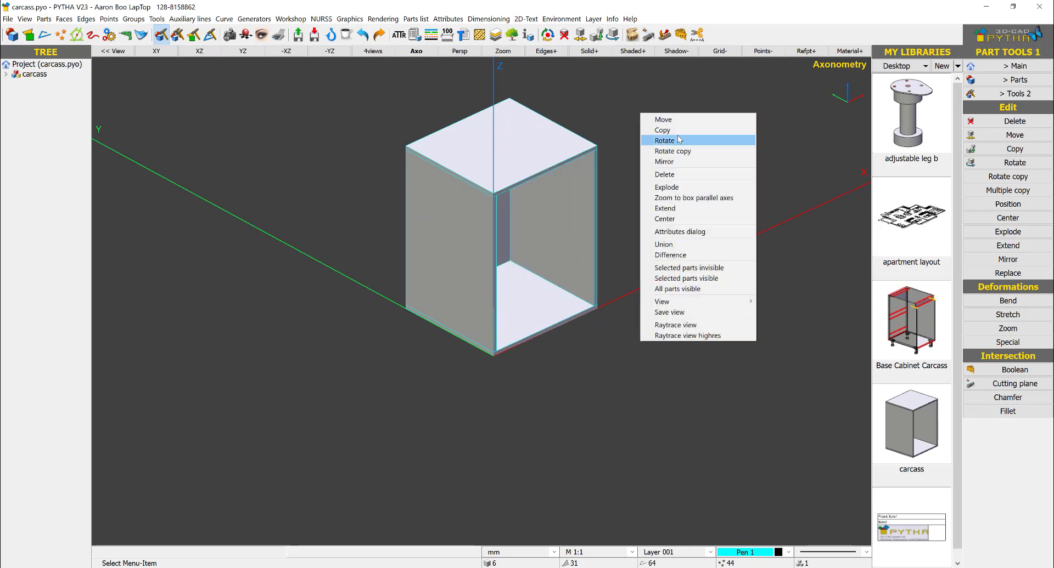
{"action": "left_click", "coordinate": [680, 128]}
{"action": "left_click_drag", "start_coordinate": [687, 75], "coordinate": [370, 445]}
{"action": "right_click", "coordinate": [392, 425]}
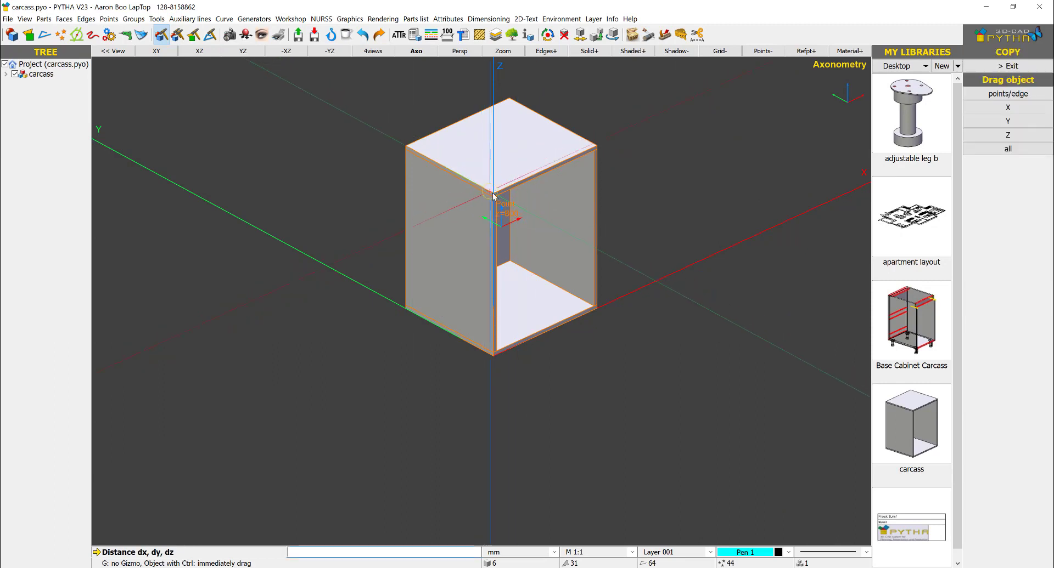
{"action": "left_click", "coordinate": [494, 194]}
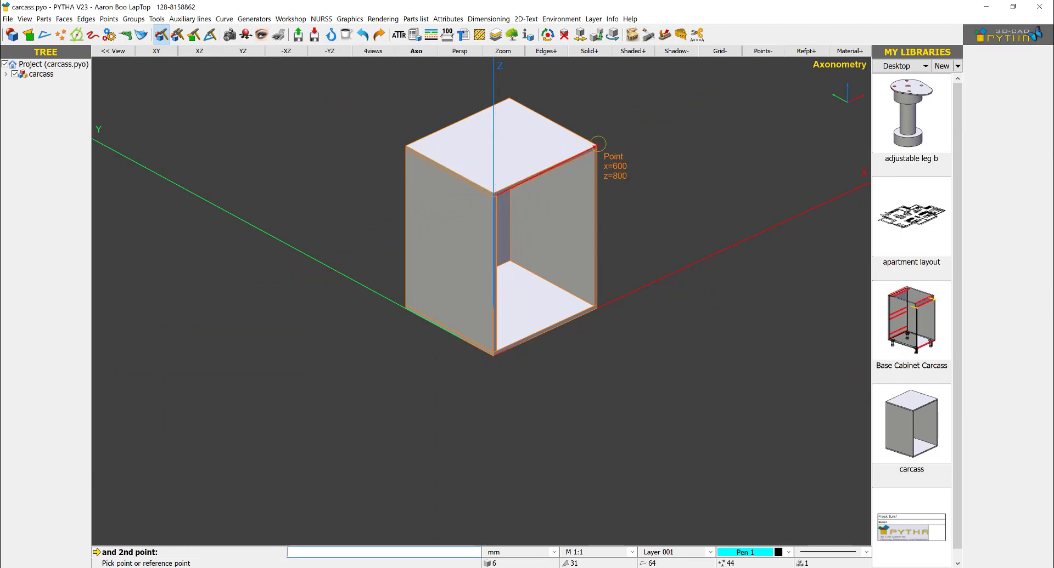
{"action": "left_click", "coordinate": [595, 147]}
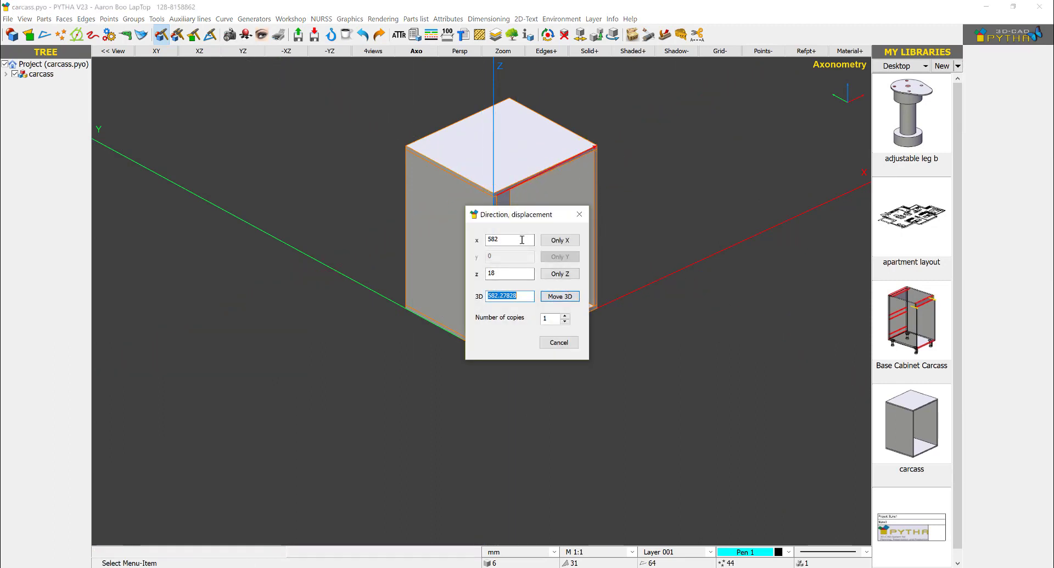
{"action": "key", "text": "Escape"}
{"action": "left_click", "coordinate": [493, 195]}
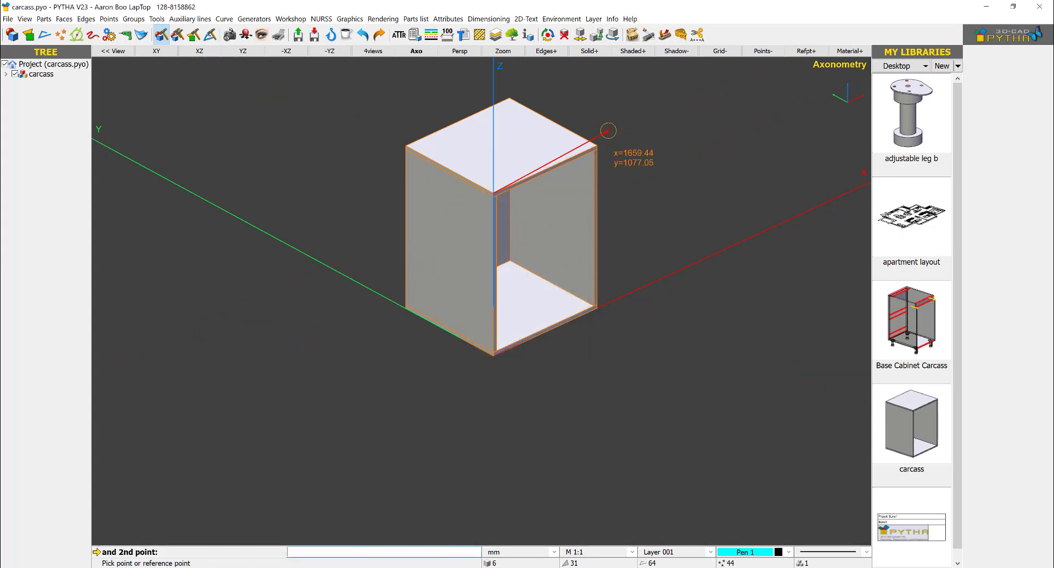
{"action": "left_click", "coordinate": [600, 140]}
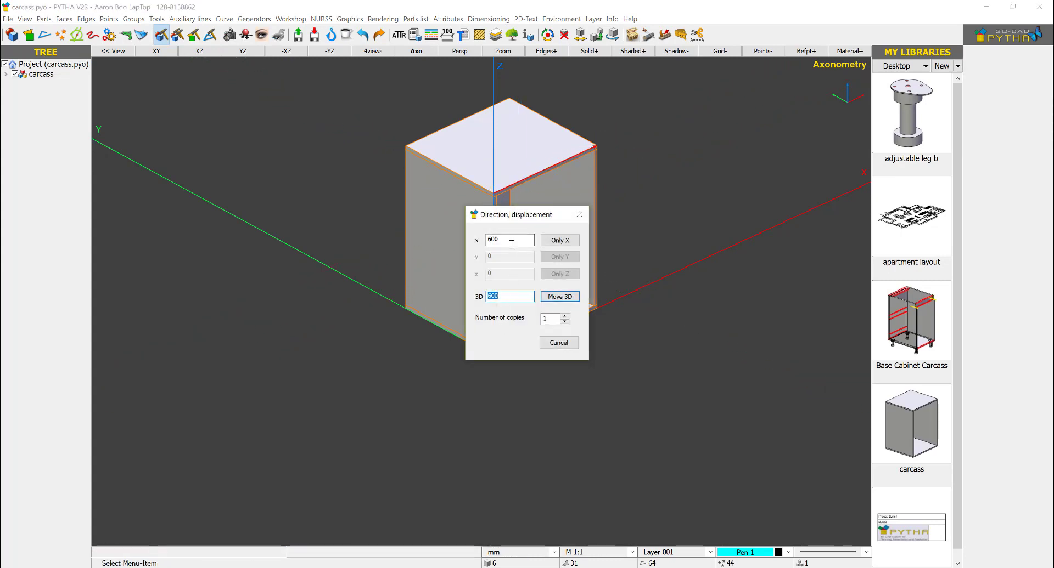
{"action": "left_click_drag", "start_coordinate": [553, 319], "coordinate": [498, 301]}
{"action": "type", "text": "2"}
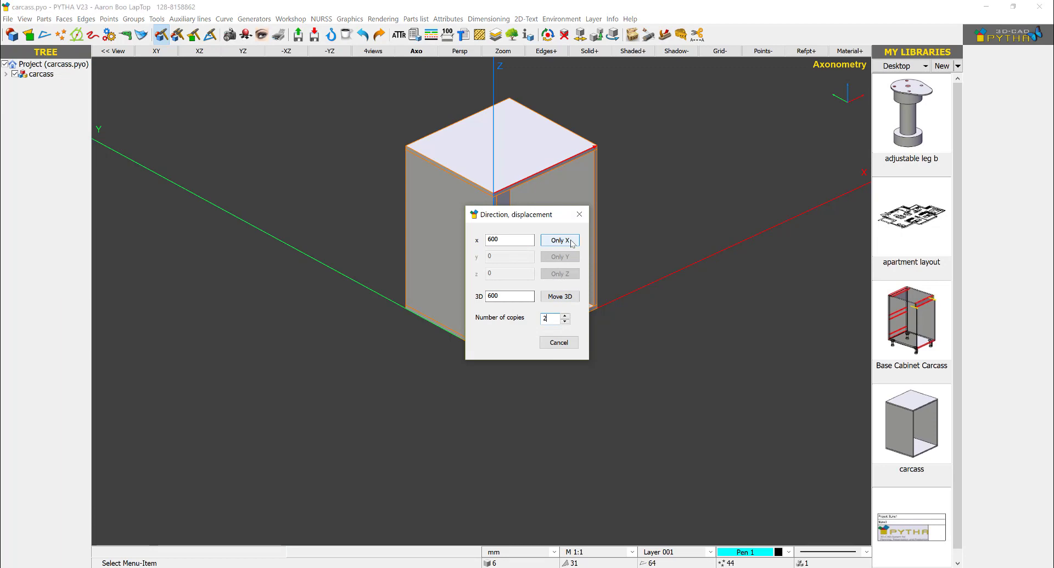
{"action": "left_click", "coordinate": [559, 241]}
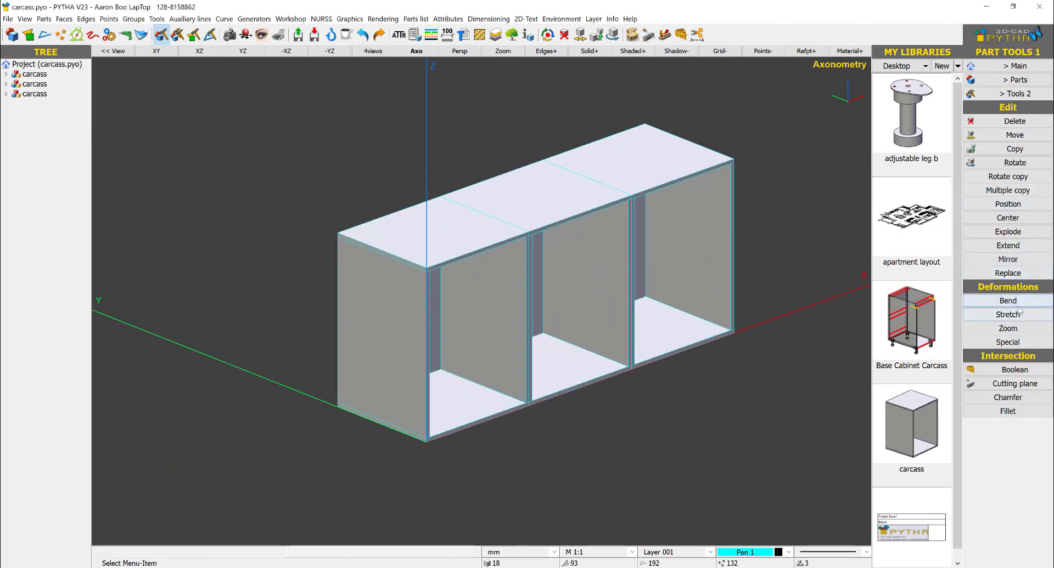
Bend all three carcasses about the Z axis in Angle interactive mode, with a bending angle of 187
{"action": "left_click", "coordinate": [1007, 300]}
{"action": "scroll", "coordinate": [720, 224], "scroll_direction": "down", "scroll_amount": 2}
{"action": "left_click_drag", "start_coordinate": [761, 126], "coordinate": [319, 451]}
{"action": "right_click", "coordinate": [381, 273]}
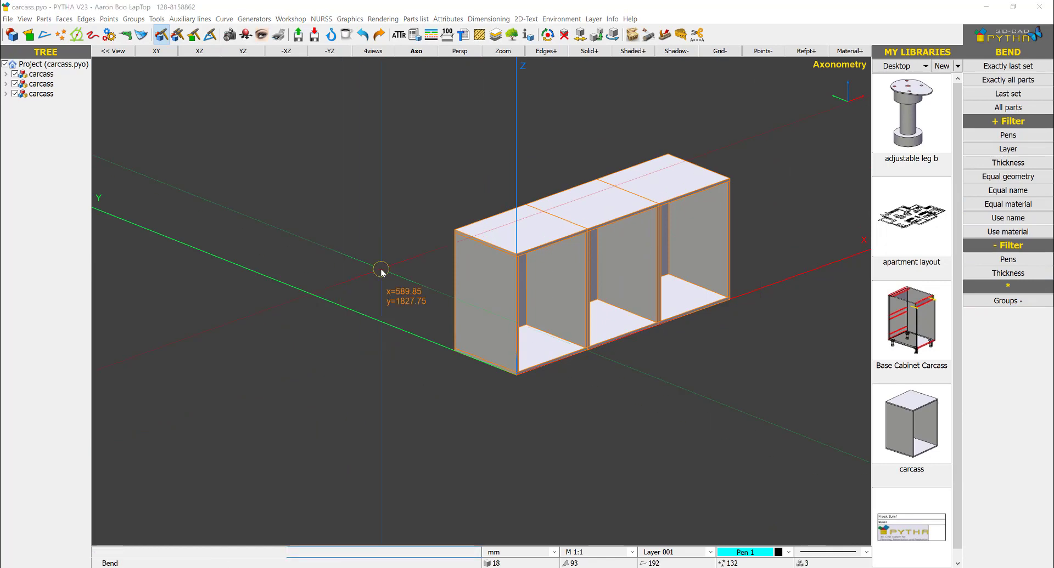
{"action": "left_click", "coordinate": [111, 139]}
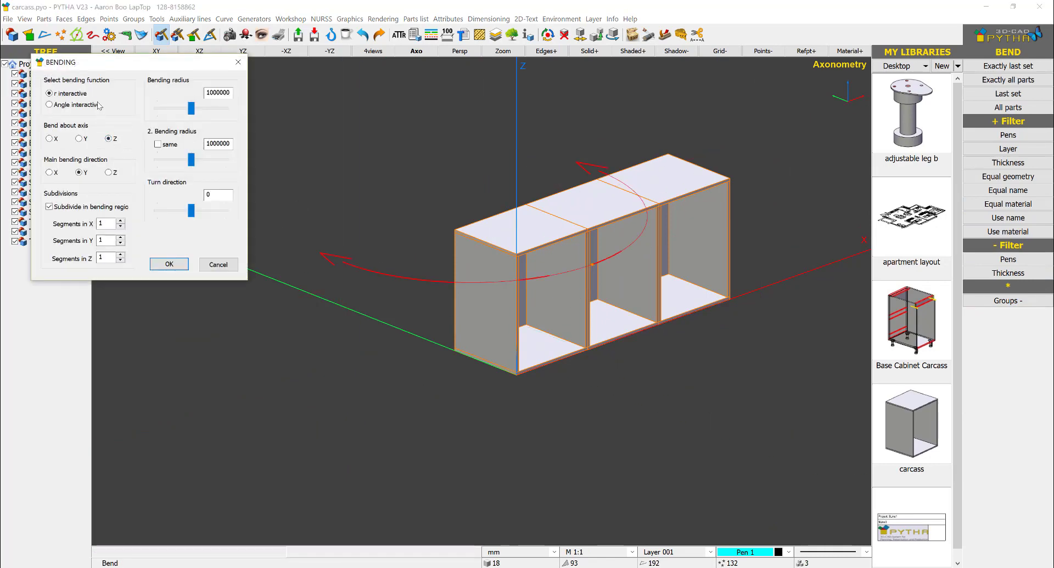
{"action": "left_click", "coordinate": [98, 105]}
{"action": "left_click_drag", "start_coordinate": [192, 108], "coordinate": [212, 113]}
Set the bend's segments in X to 32, fine-tune the bending angle and apply the bend
{"action": "double_click", "coordinate": [105, 224]}
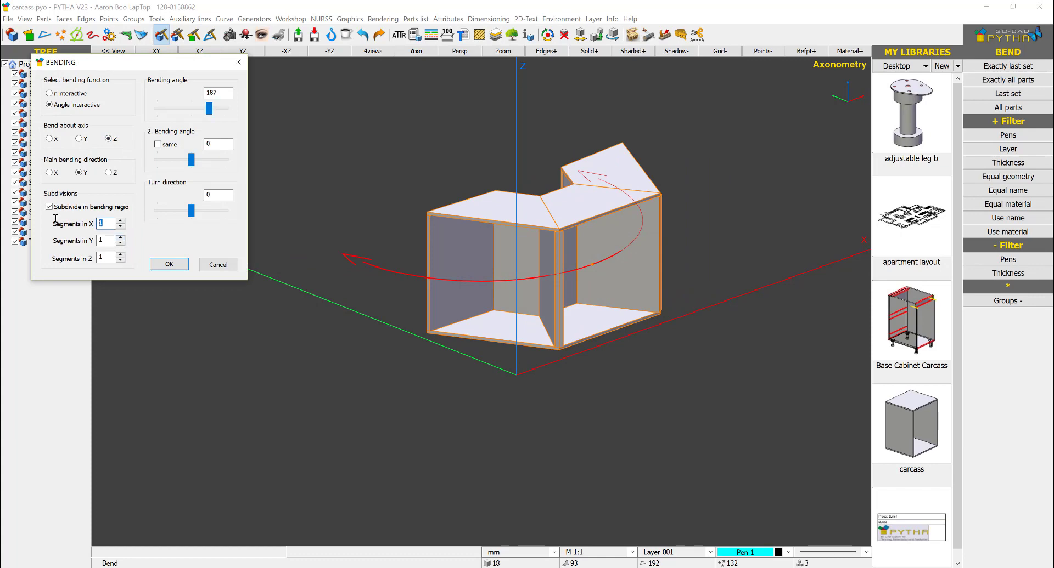
{"action": "type", "text": "32"}
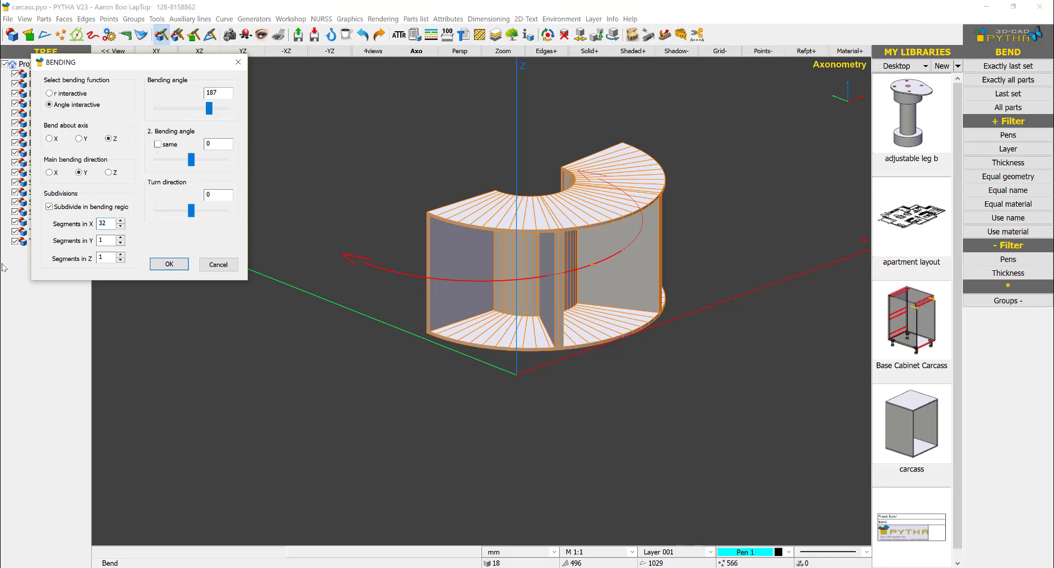
{"action": "mouse_move", "coordinate": [209, 109]}
{"action": "left_mouse_down"}
{"action": "mouse_move", "coordinate": [173, 109]}
{"action": "mouse_move", "coordinate": [210, 110]}
{"action": "left_mouse_up"}
{"action": "key", "text": "Return"}
Show all parts of the bent carcass row in an exploded view
{"action": "right_click", "coordinate": [436, 104]}
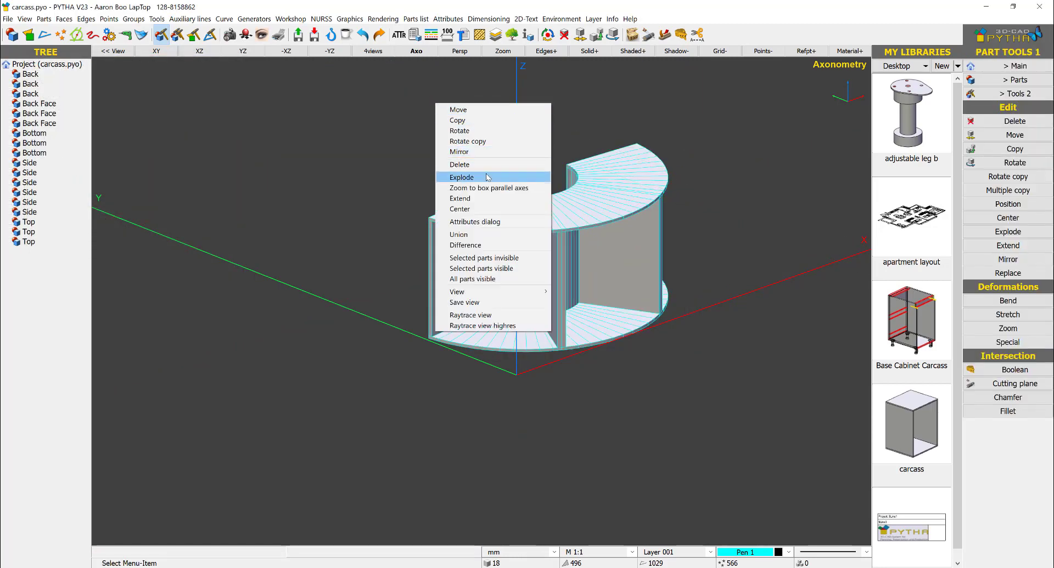
{"action": "left_click", "coordinate": [486, 177]}
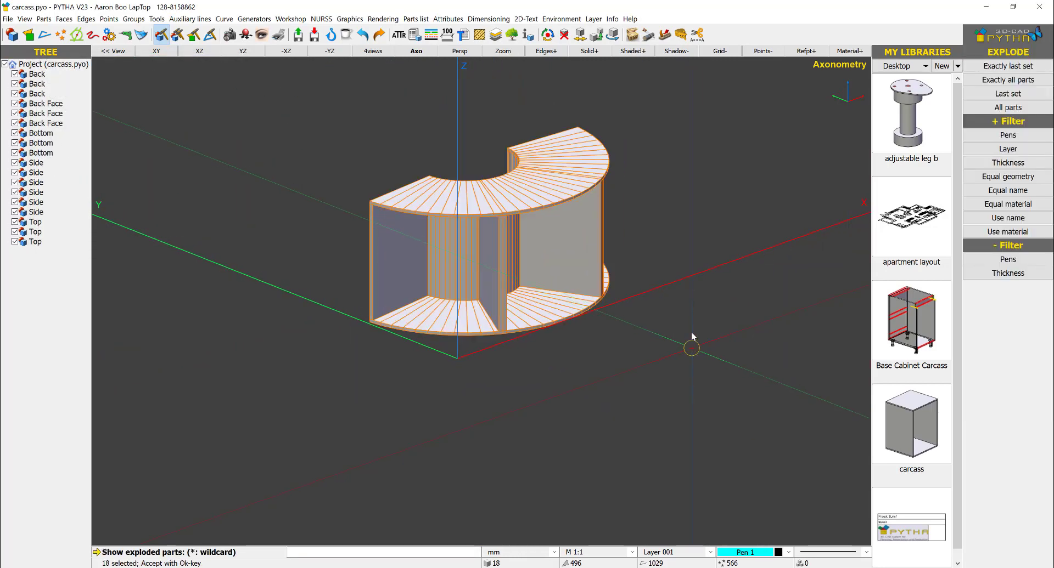
{"action": "left_click_drag", "start_coordinate": [468, 473], "coordinate": [549, 473]}
{"action": "left_click", "coordinate": [540, 513]}
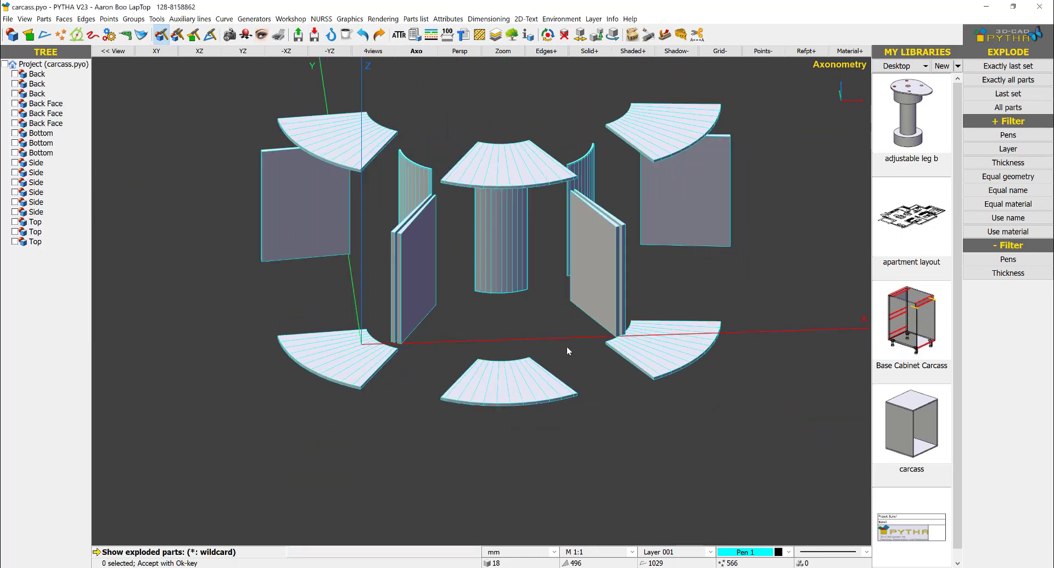
Undo the exploded view and the bending to restore the straight row of three carcasses
{"action": "key", "text": "ctrl+z"}
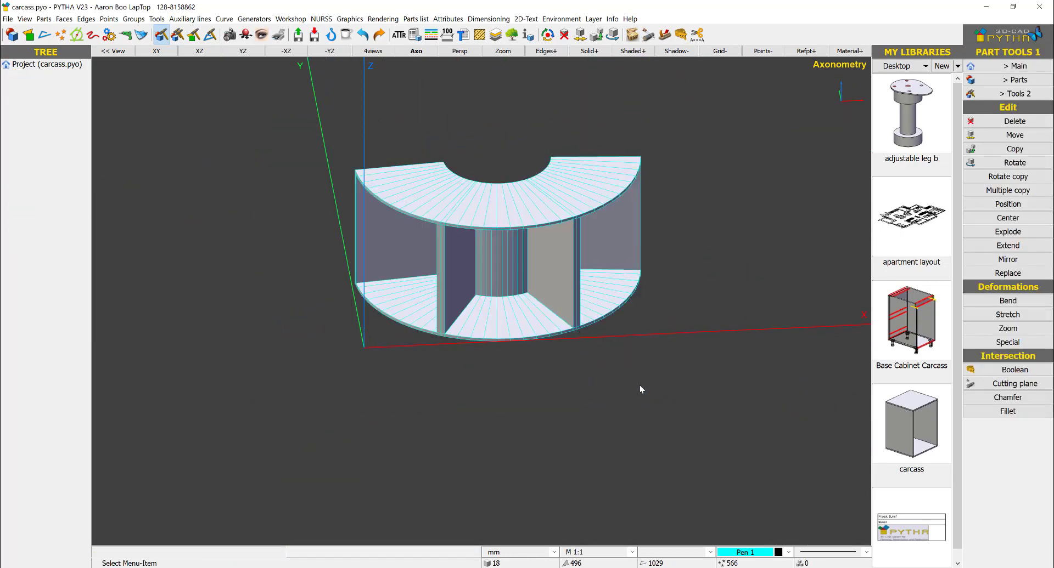
{"action": "middle_click_drag", "start_coordinate": [562, 234], "coordinate": [532, 225]}
{"action": "scroll", "coordinate": [531, 225], "scroll_direction": "up", "scroll_amount": 2}
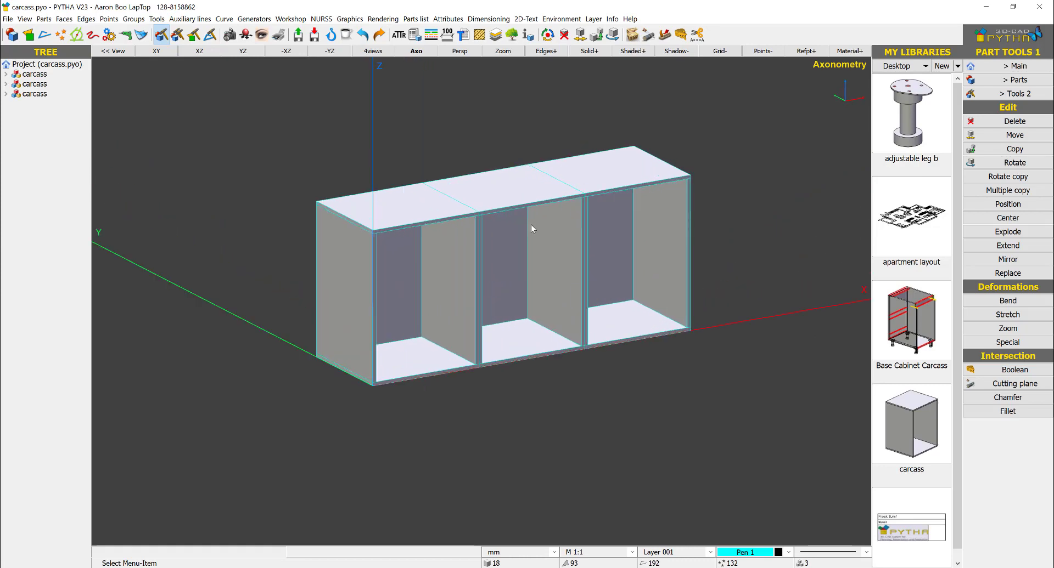
Start the Shelf generator and define the first carcass's front opening by its diagonally opposite inner corners
{"action": "left_click", "coordinate": [1016, 68]}
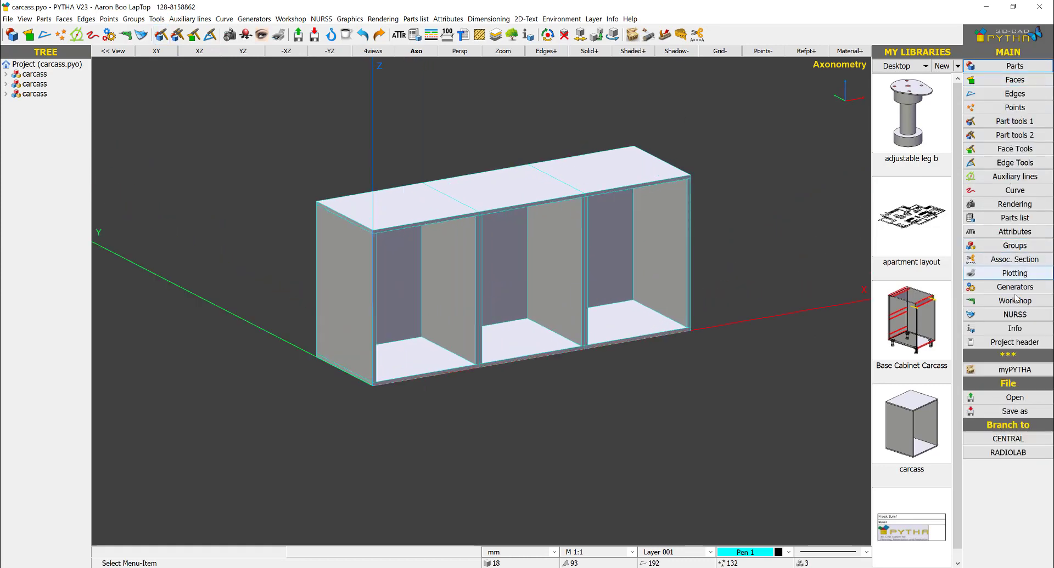
{"action": "left_click", "coordinate": [1007, 299]}
{"action": "left_click", "coordinate": [1008, 135]}
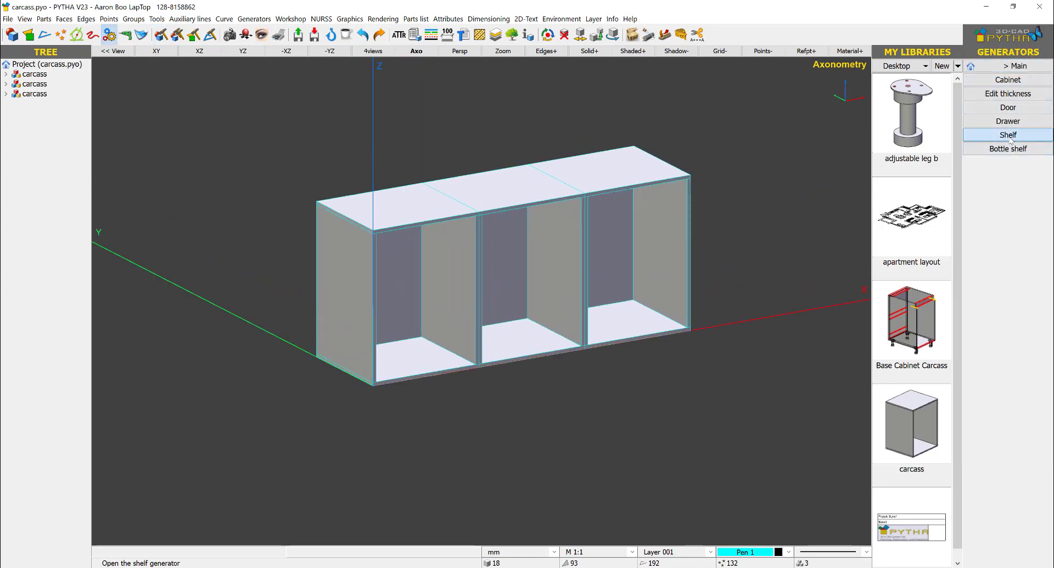
{"action": "scroll", "coordinate": [374, 384], "scroll_direction": "up", "scroll_amount": 2}
{"action": "left_click", "coordinate": [378, 384]}
{"action": "middle_click_drag", "start_coordinate": [516, 193], "coordinate": [505, 149]}
{"action": "left_click", "coordinate": [435, 159]}
{"action": "left_click", "coordinate": [435, 161]}
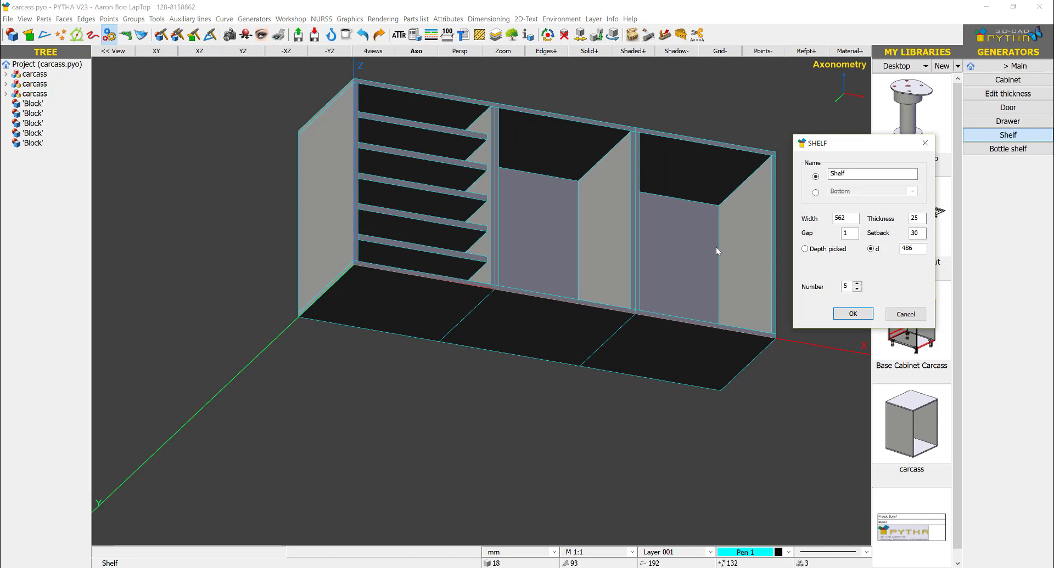
Set the number of shelves to 3 and their thickness to 18, and create them in the first carcass
{"action": "left_click", "coordinate": [856, 284]}
{"action": "left_click", "coordinate": [856, 290]}
{"action": "left_click", "coordinate": [857, 289]}
{"action": "left_click", "coordinate": [857, 289]}
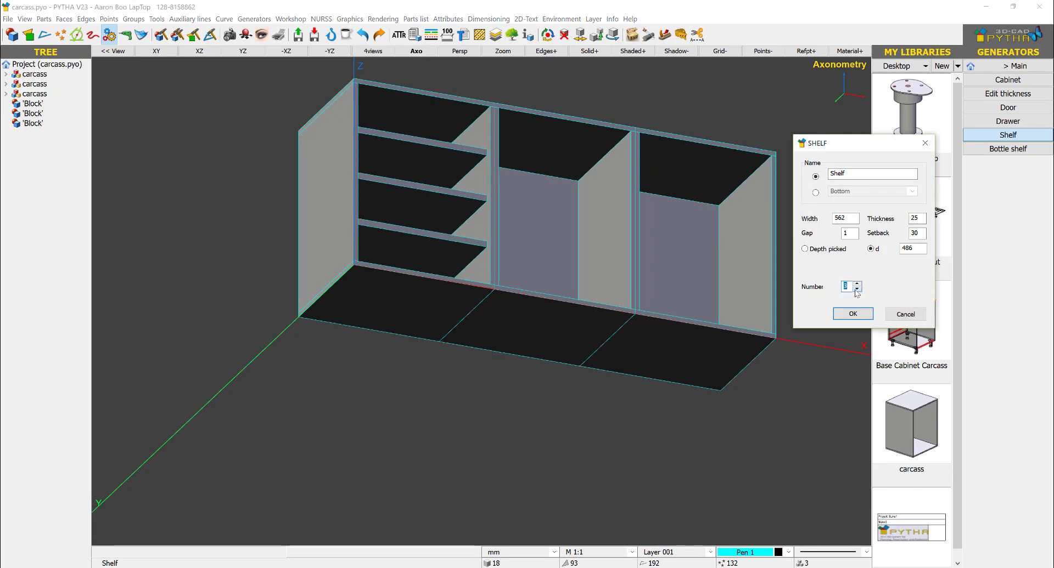
{"action": "double_click", "coordinate": [919, 218]}
{"action": "type", "text": "1"}
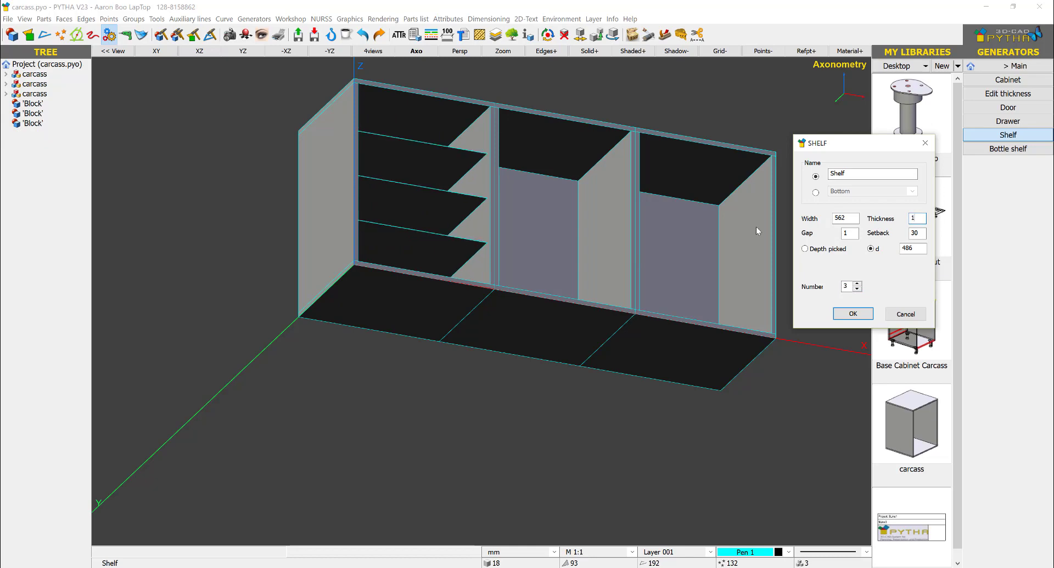
{"action": "type", "text": "6"}
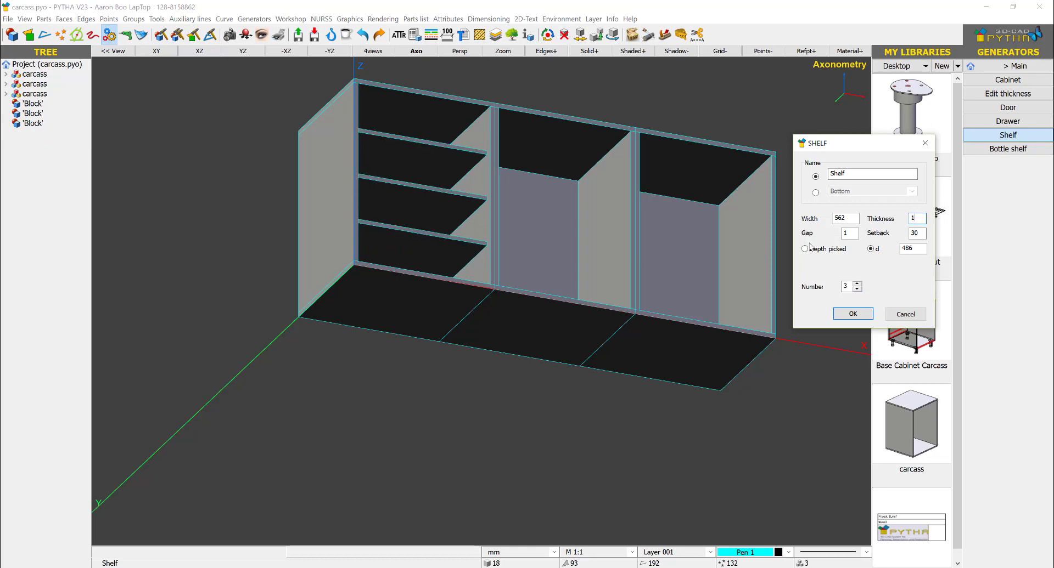
{"action": "type", "text": "8"}
{"action": "key", "text": "Return"}
{"action": "middle_click_drag", "start_coordinate": [587, 154], "coordinate": [632, 220]}
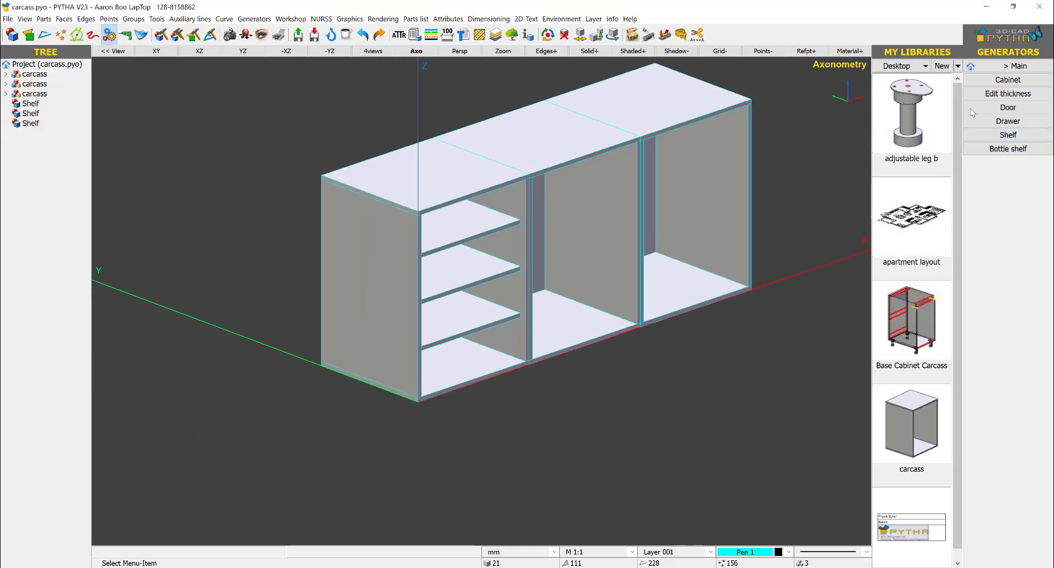
{"action": "left_click", "coordinate": [1007, 121]}
{"action": "left_click", "coordinate": [536, 359]}
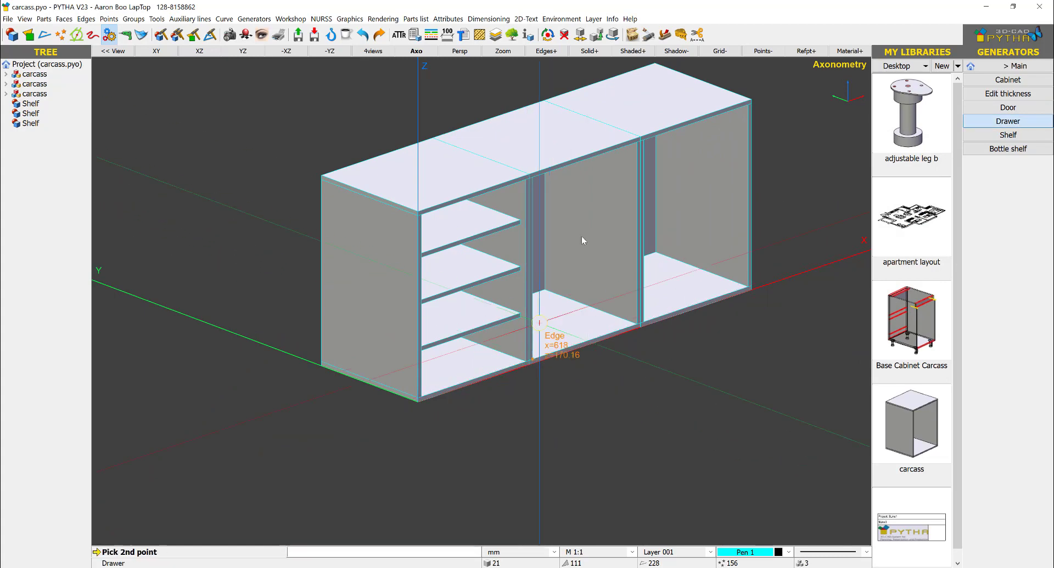
{"action": "middle_click_drag", "start_coordinate": [581, 240], "coordinate": [564, 178]}
{"action": "left_click", "coordinate": [563, 210]}
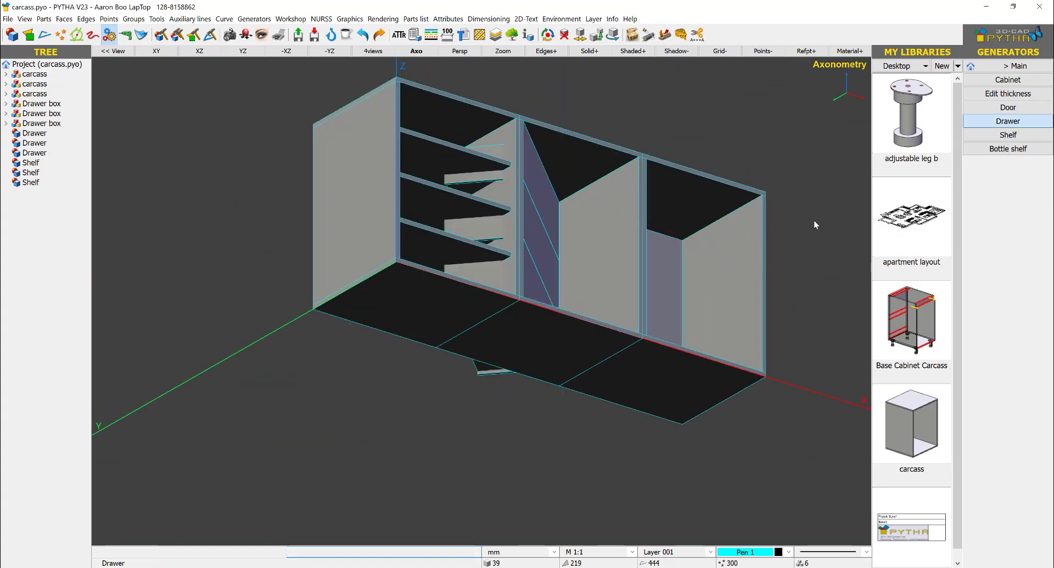
{"action": "key", "text": "ctrl+z"}
Try to fit three drawers with Blum,Tandembox,400 runners into the middle carcass, with the solid display made transparent
{"action": "left_click", "coordinate": [1033, 125]}
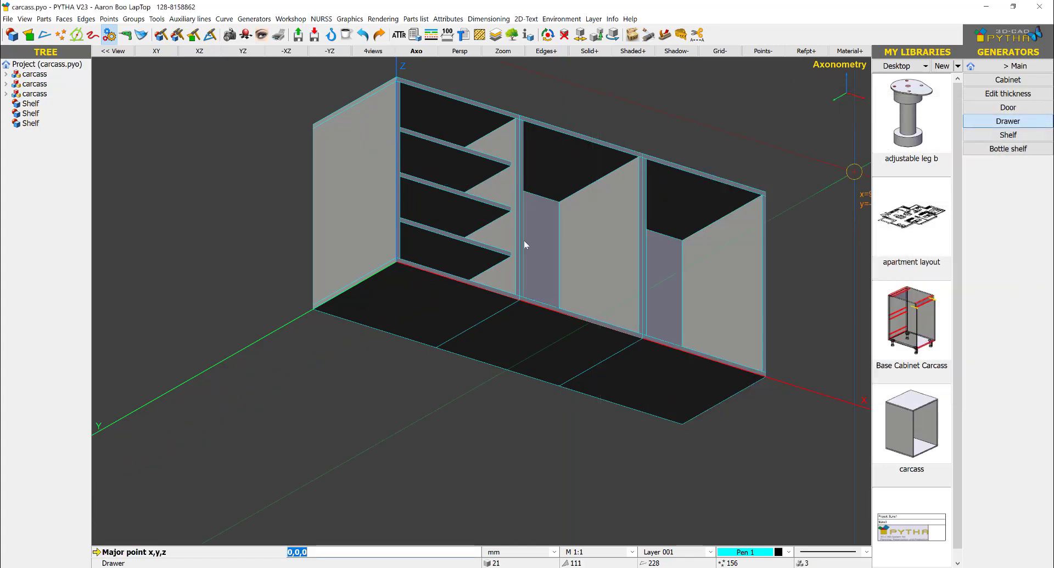
{"action": "left_click", "coordinate": [528, 305]}
{"action": "left_click", "coordinate": [642, 160]}
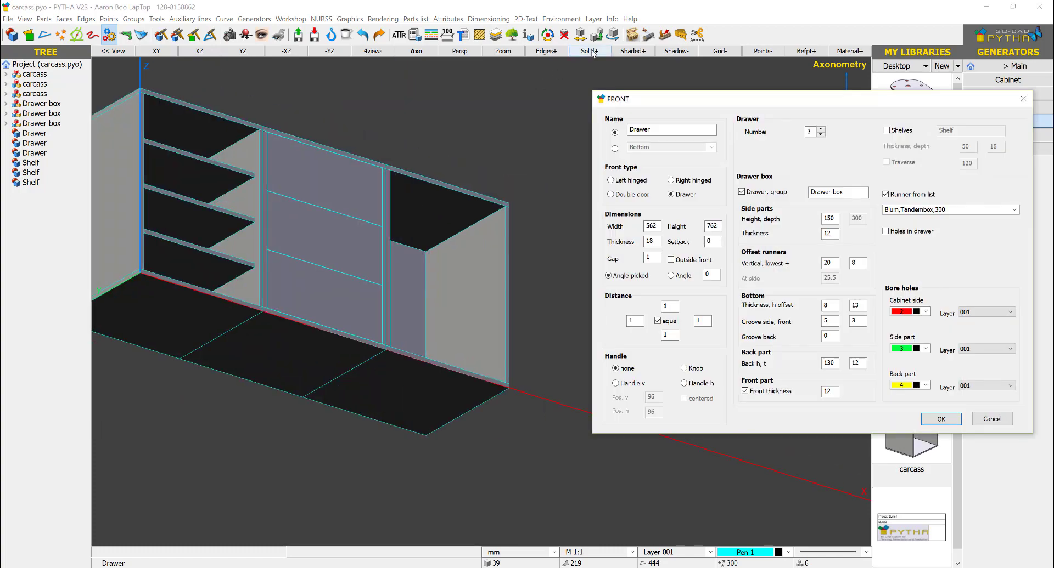
{"action": "left_click", "coordinate": [589, 51]}
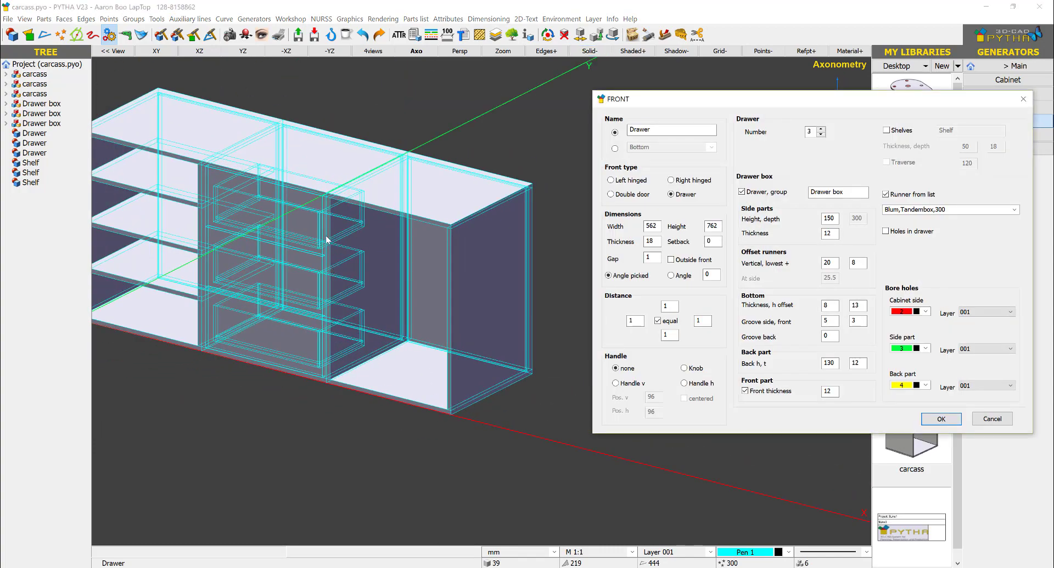
{"action": "scroll", "coordinate": [326, 240], "scroll_direction": "up", "scroll_amount": 2}
{"action": "left_click", "coordinate": [1010, 208]}
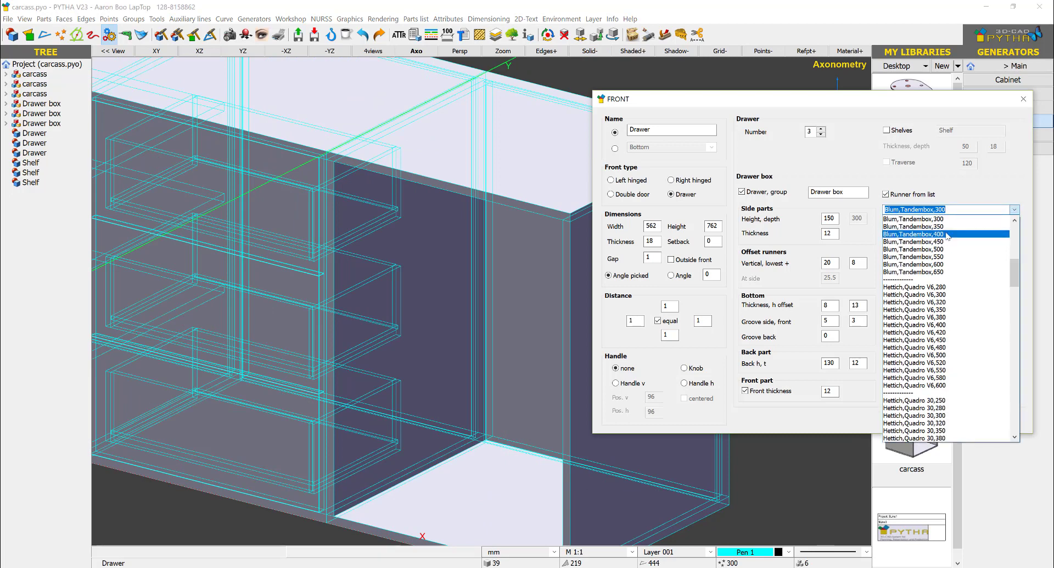
{"action": "left_click", "coordinate": [946, 235]}
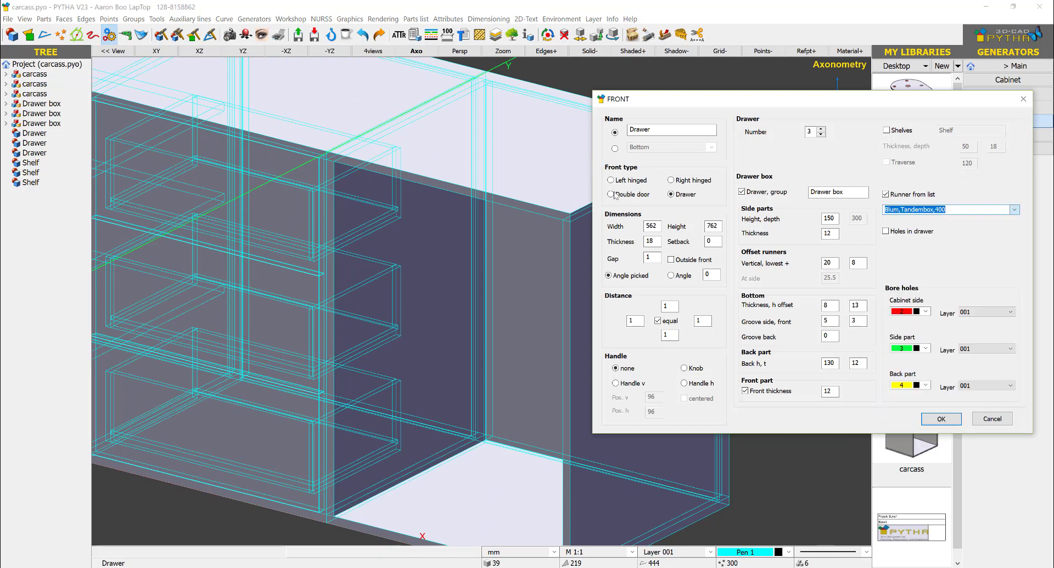
{"action": "key", "text": "Escape"}
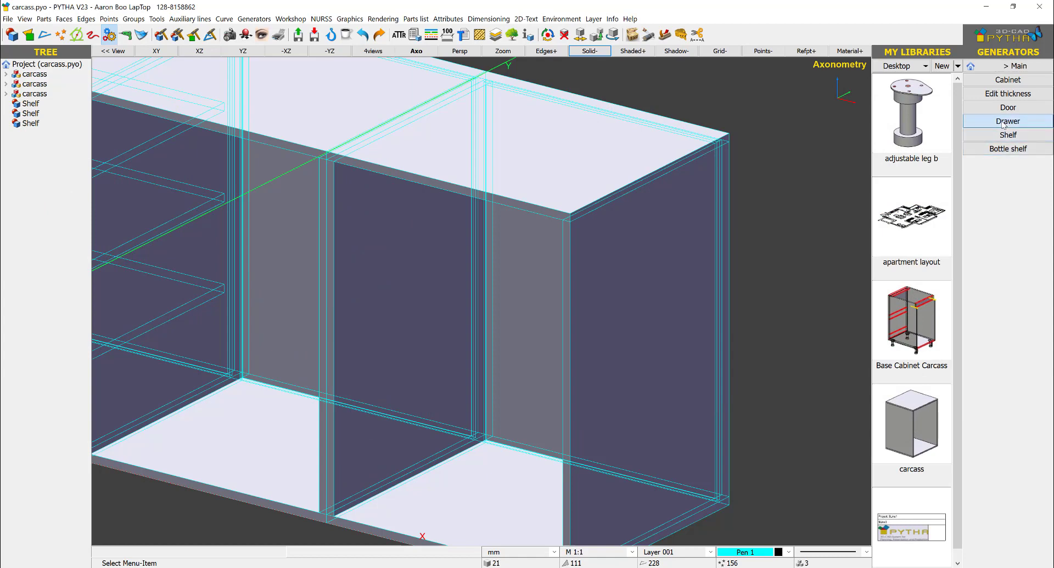
Create three drawers across the middle carcass's opening with the runner set to Blum,Tandembox,400
{"action": "left_click", "coordinate": [1007, 121]}
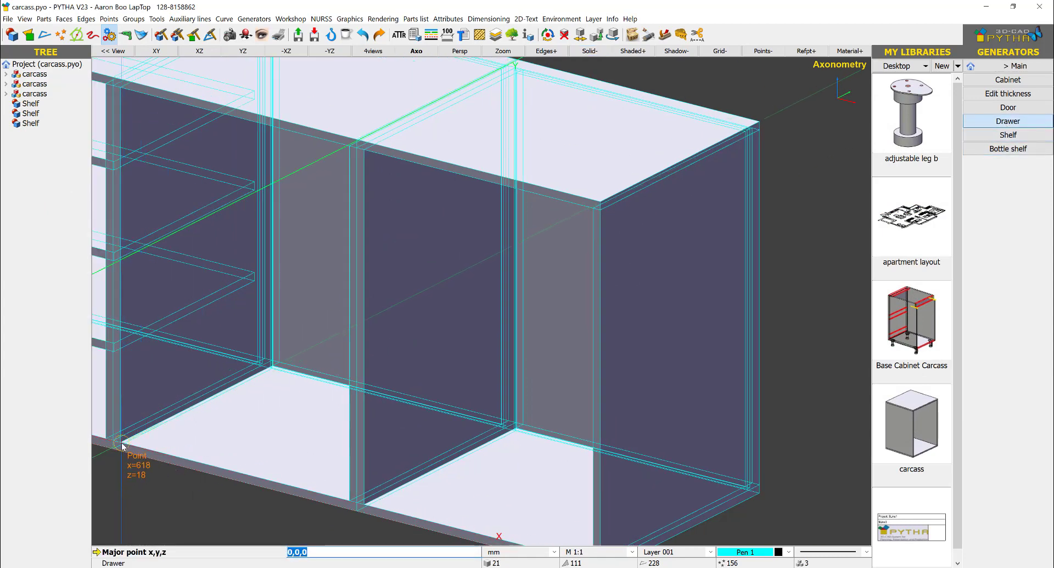
{"action": "left_click", "coordinate": [121, 444]}
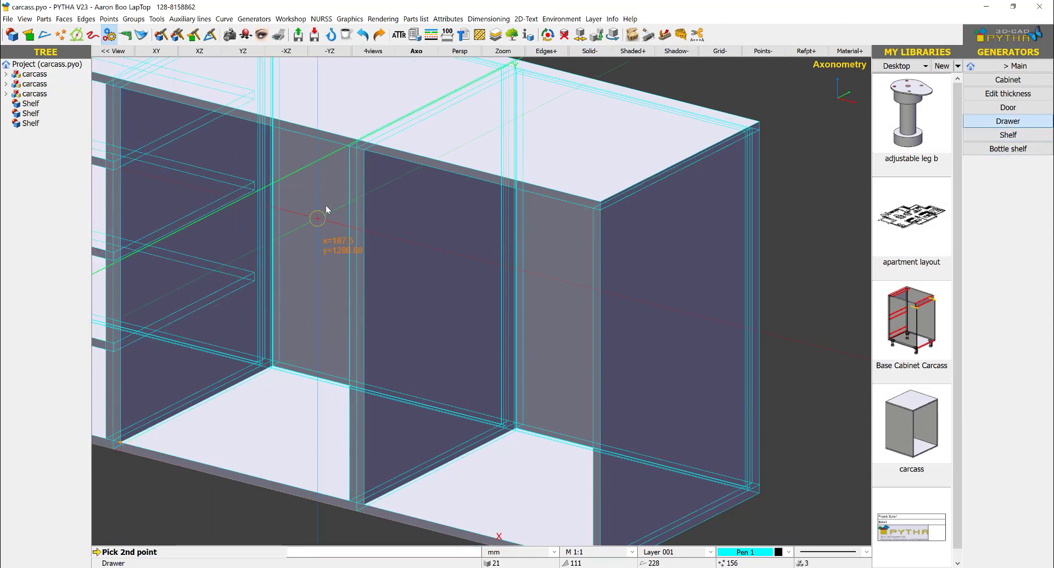
{"action": "left_click", "coordinate": [352, 150]}
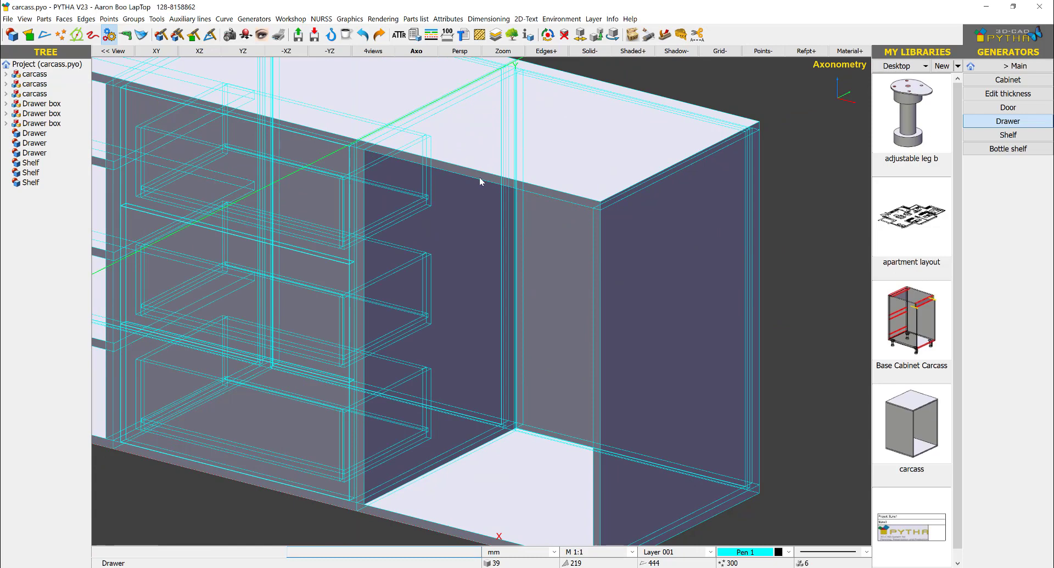
{"action": "right_click", "coordinate": [479, 177]}
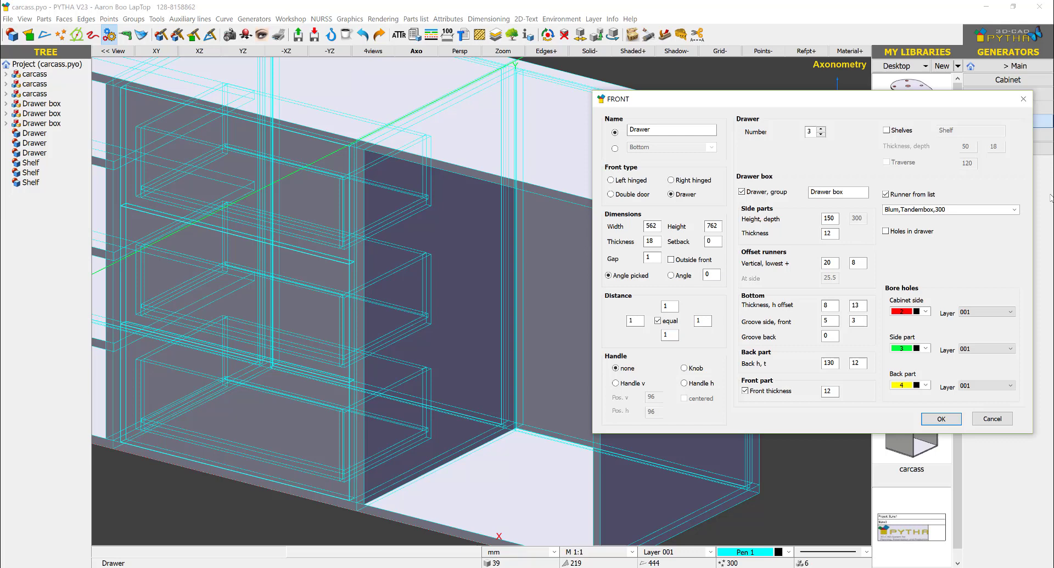
{"action": "left_click", "coordinate": [1013, 210]}
{"action": "left_click", "coordinate": [939, 235]}
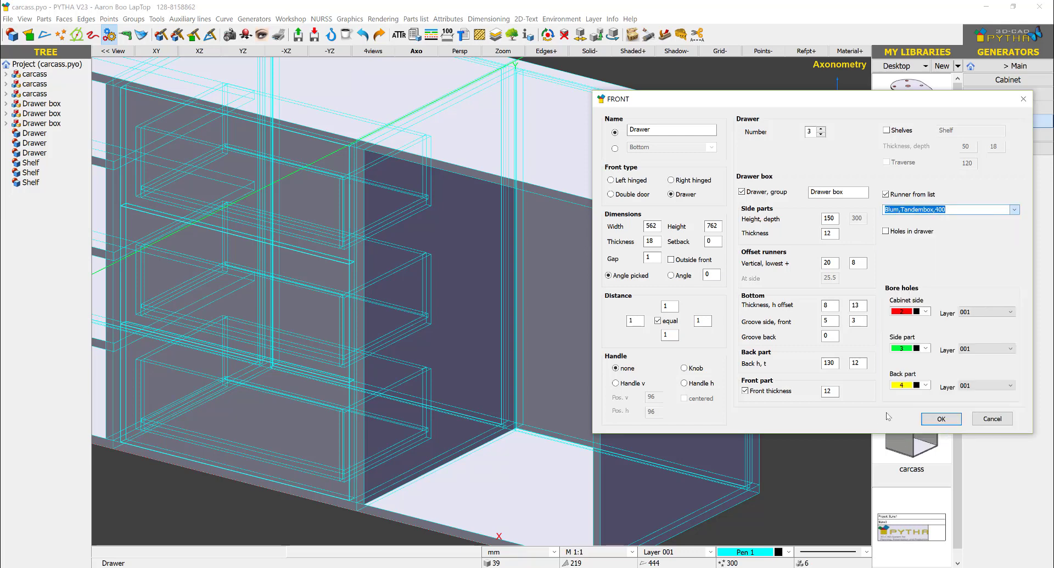
{"action": "key", "text": "Return"}
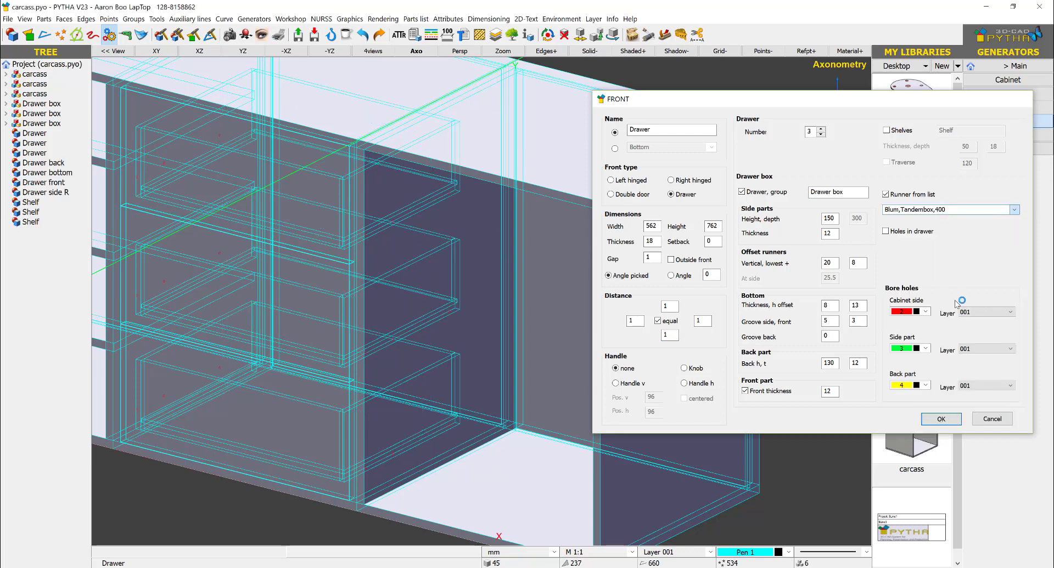
Switch the model back to opaque solid display and view the whole cabinet row from the front
{"action": "scroll", "coordinate": [814, 155], "scroll_direction": "down", "scroll_amount": 5}
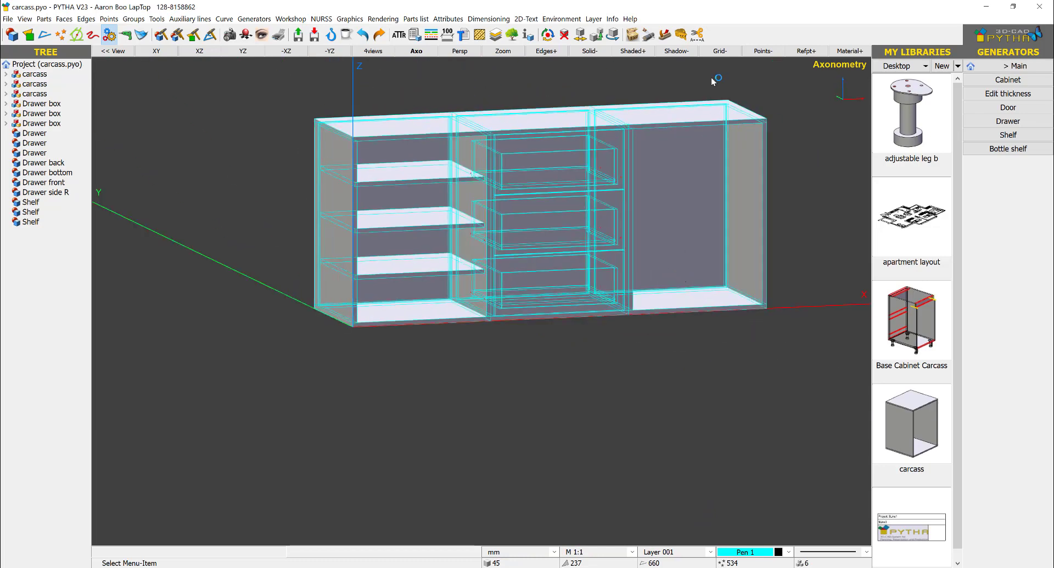
{"action": "left_click", "coordinate": [588, 51]}
{"action": "middle_click_drag", "start_coordinate": [755, 130], "coordinate": [861, 115]}
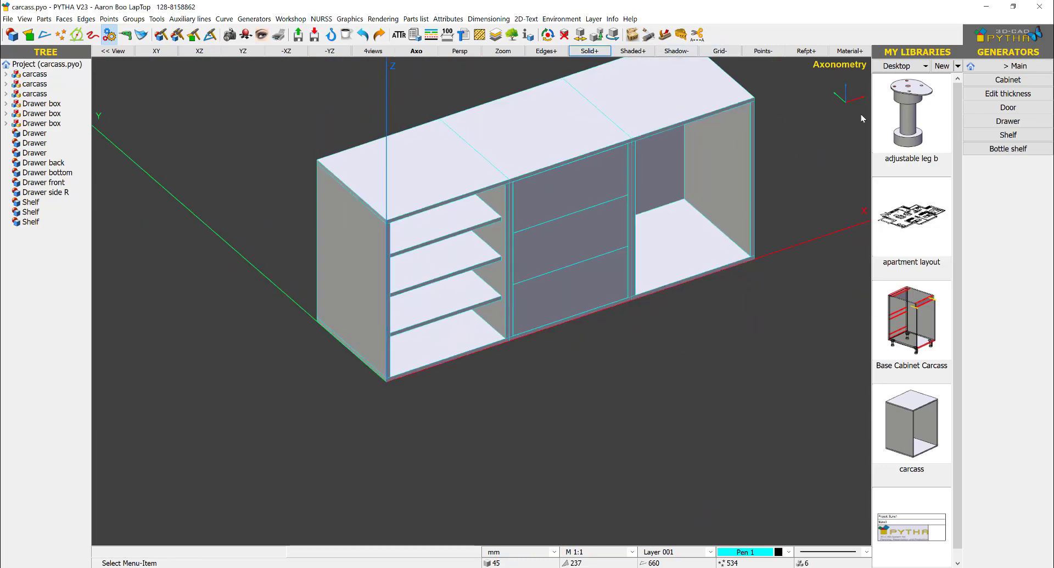
Create a bottle shelf in the third carcass at major point 1218,0,18 with an inclination of 0
{"action": "left_click", "coordinate": [1008, 149]}
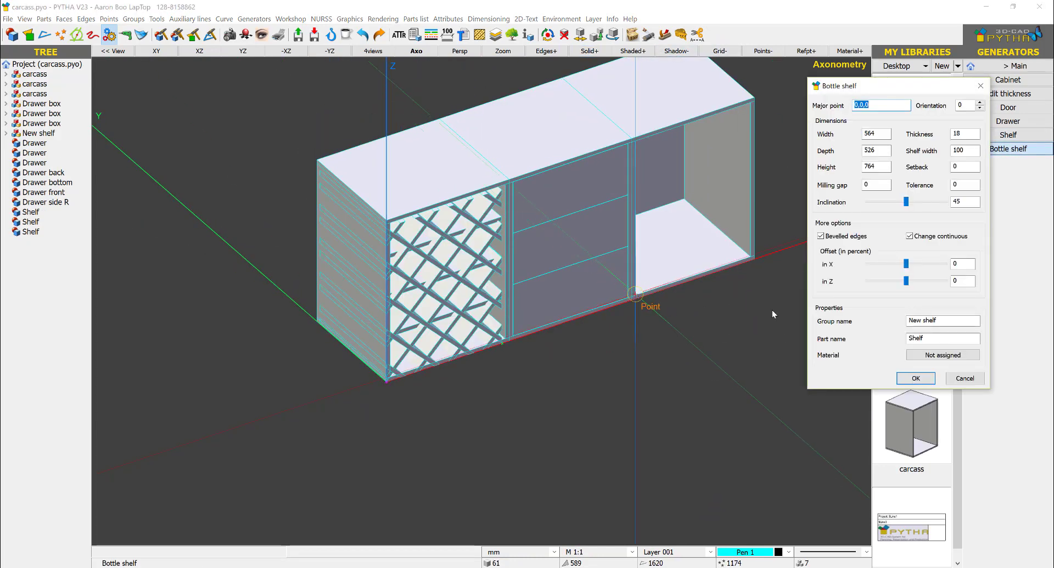
{"action": "middle_click_drag", "start_coordinate": [707, 222], "coordinate": [783, 181]}
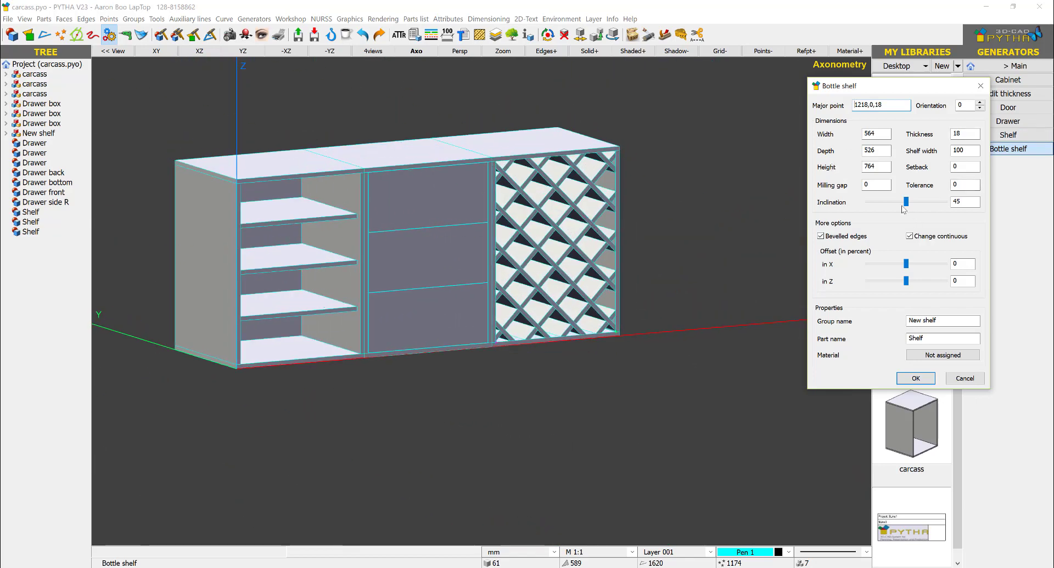
{"action": "left_click_drag", "start_coordinate": [906, 201], "coordinate": [804, 213]}
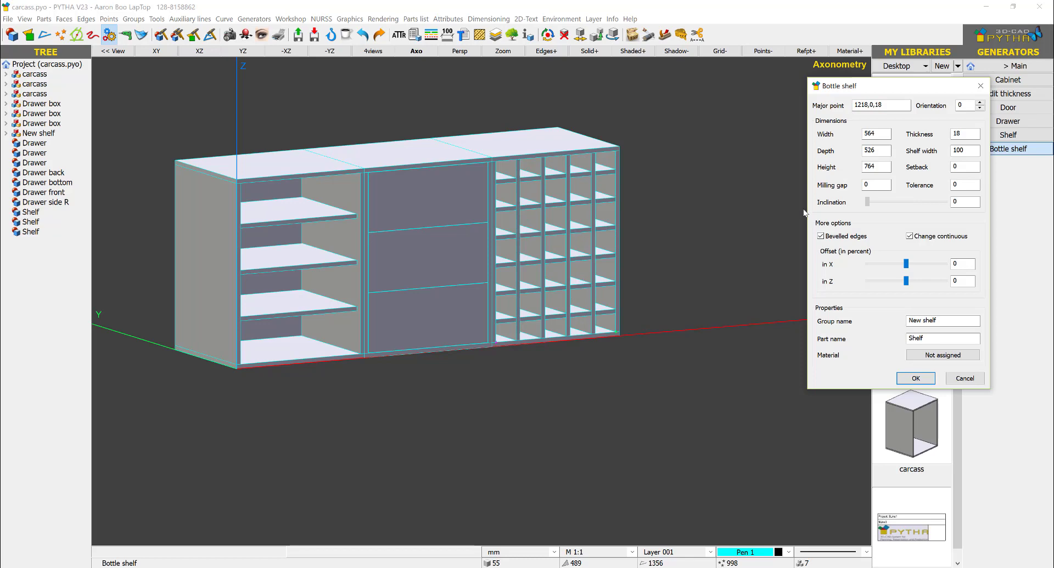
{"action": "left_click", "coordinate": [917, 378]}
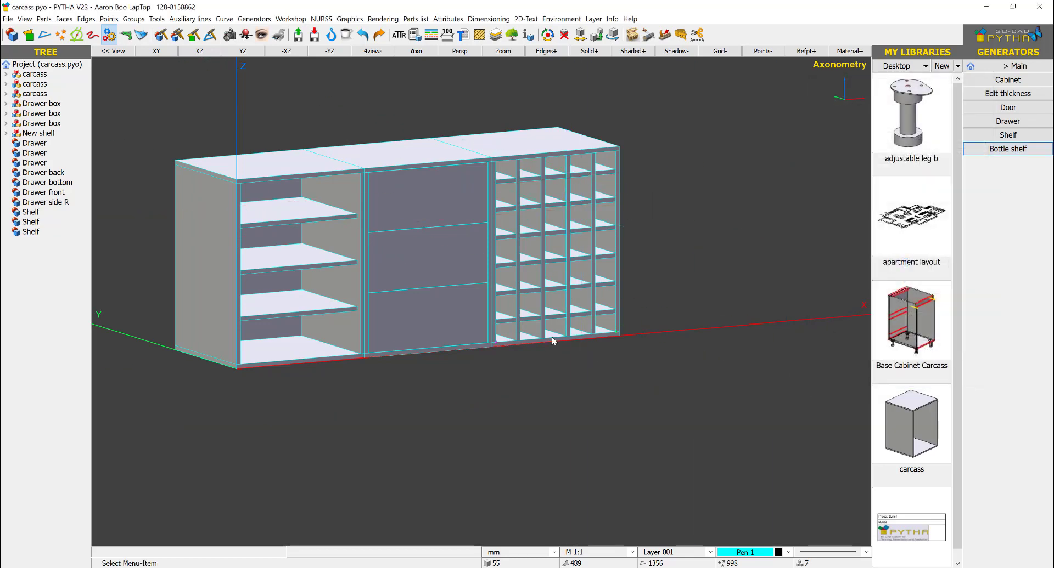
Try to move the bottle shelf's outermost vertical divider out of the third carcass along Y
{"action": "middle_click_drag", "start_coordinate": [572, 354], "coordinate": [570, 251]}
{"action": "right_click", "coordinate": [589, 176]}
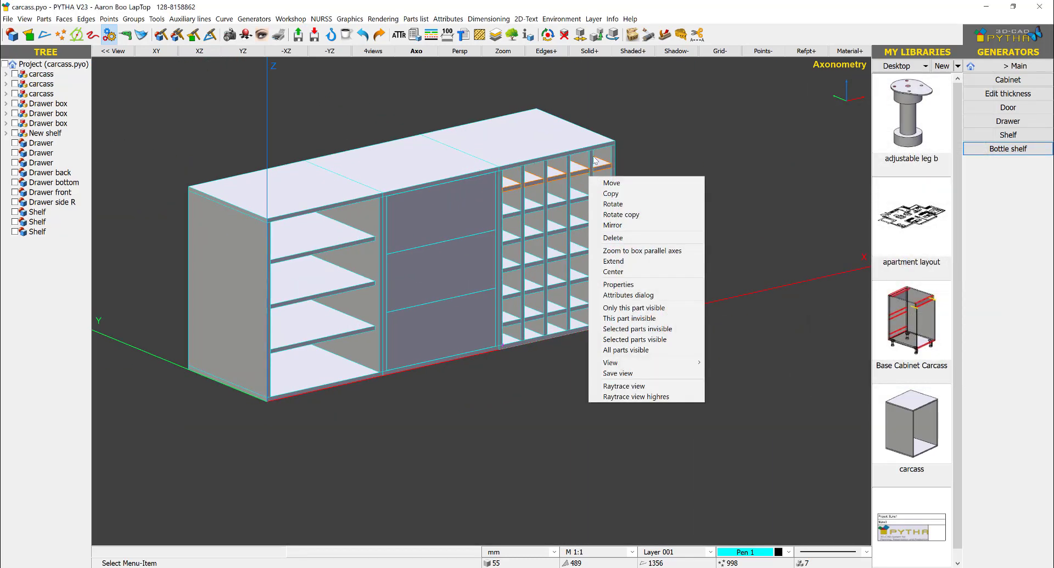
{"action": "right_click", "coordinate": [592, 155]}
{"action": "left_click", "coordinate": [599, 163]}
{"action": "left_click", "coordinate": [536, 218]}
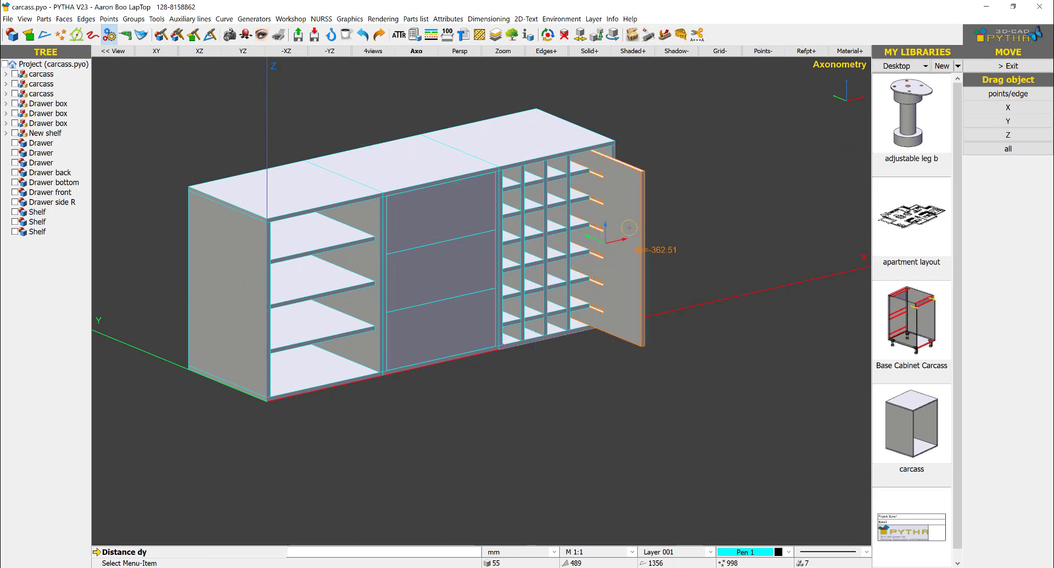
{"action": "key", "text": "Escape"}
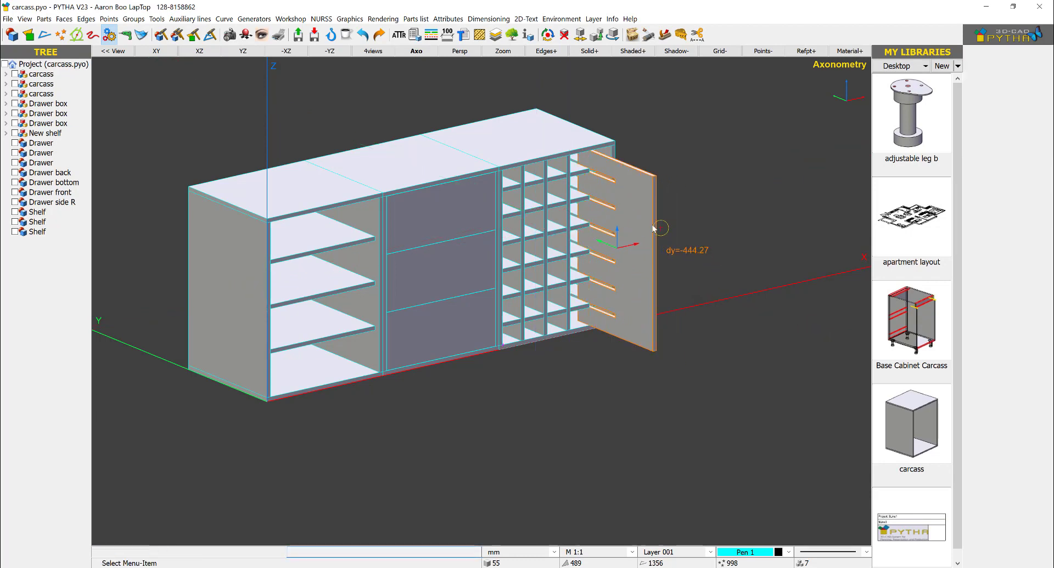
Apply the Plywood material palette to all parts of the cabinet row and finish the palette assignment
{"action": "scroll", "coordinate": [591, 178], "scroll_direction": "up", "scroll_amount": 4}
{"action": "scroll", "coordinate": [612, 261], "scroll_direction": "down", "scroll_amount": 5}
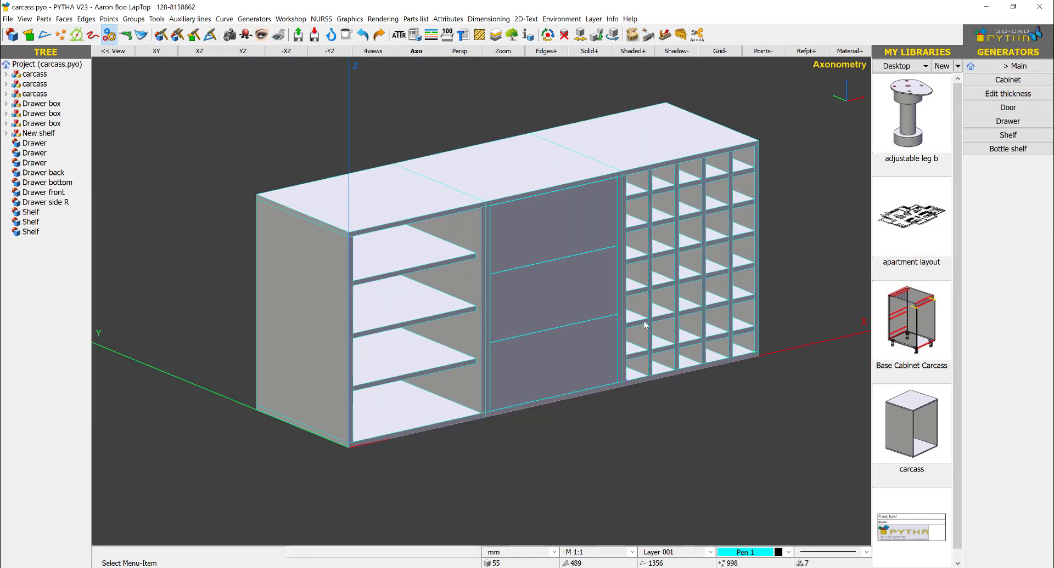
{"action": "scroll", "coordinate": [555, 177], "scroll_direction": "down", "scroll_amount": 2}
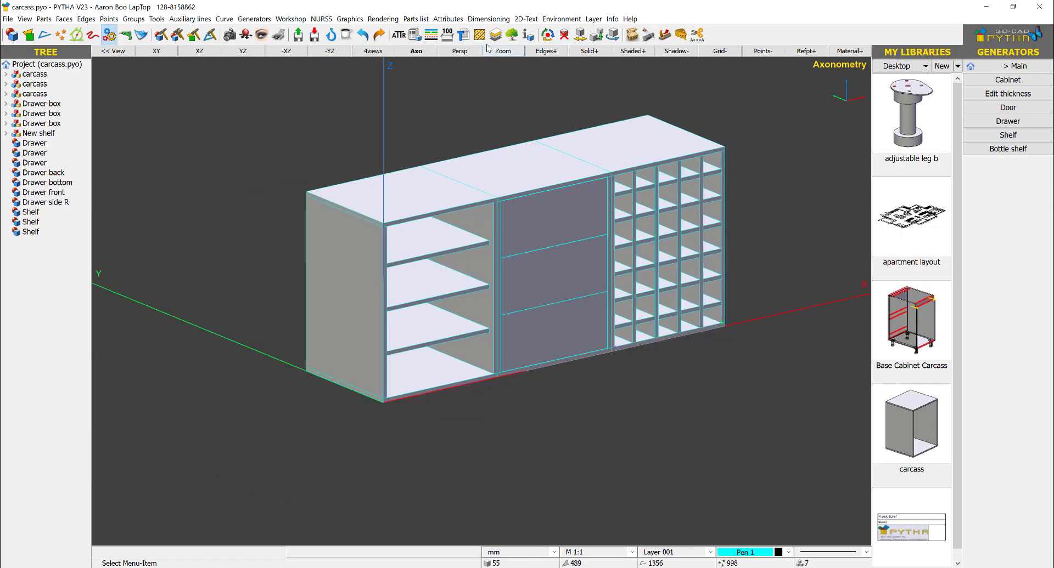
{"action": "left_click", "coordinate": [448, 18]}
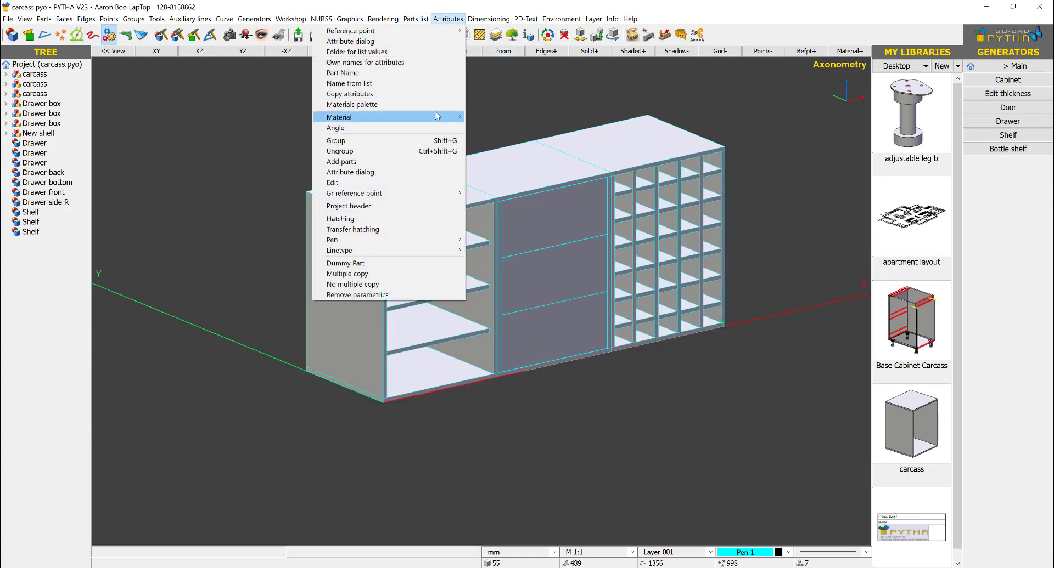
{"action": "left_click", "coordinate": [455, 111]}
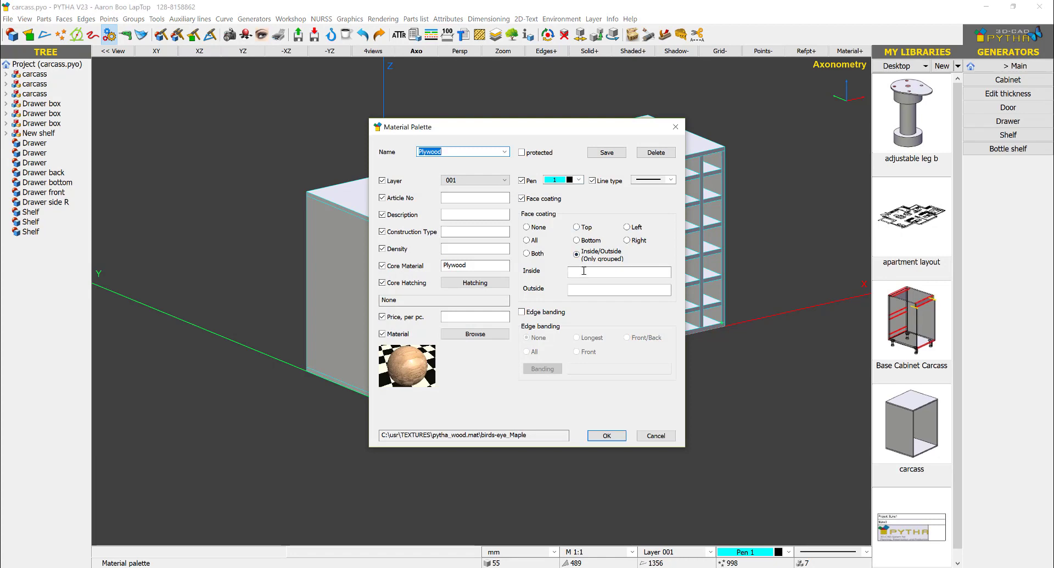
{"action": "left_click", "coordinate": [606, 436]}
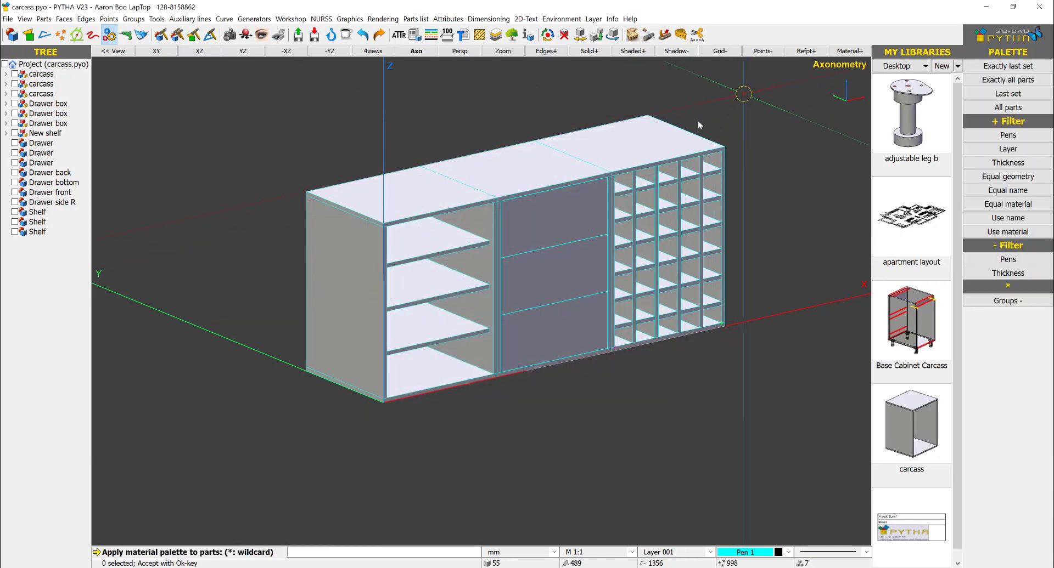
{"action": "left_click_drag", "start_coordinate": [698, 125], "coordinate": [212, 470]}
{"action": "right_click", "coordinate": [259, 238]}
{"action": "middle_click_drag", "start_coordinate": [592, 343], "coordinate": [574, 347]}
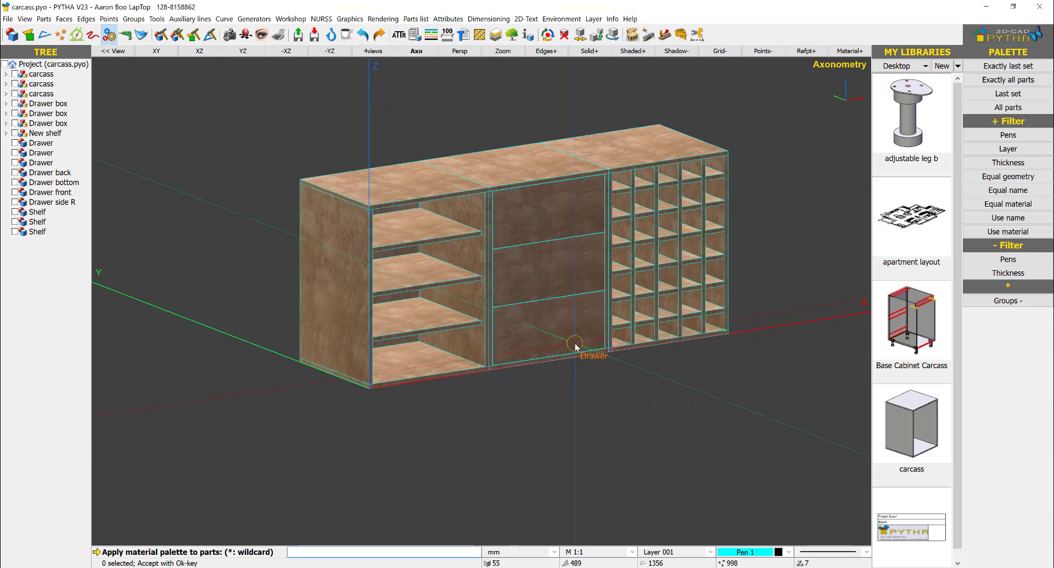
{"action": "right_click", "coordinate": [575, 347]}
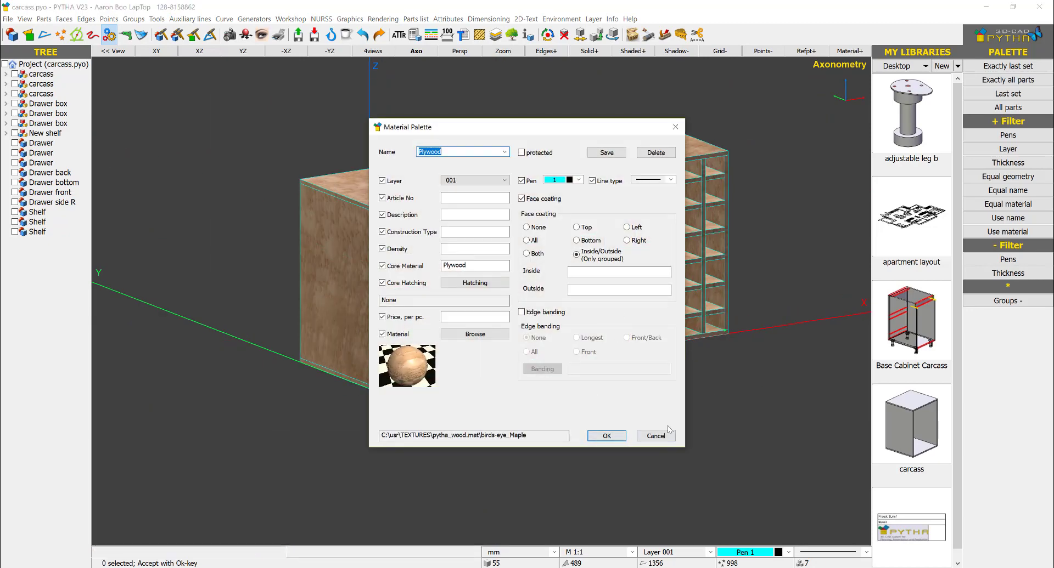
{"action": "left_click", "coordinate": [655, 435]}
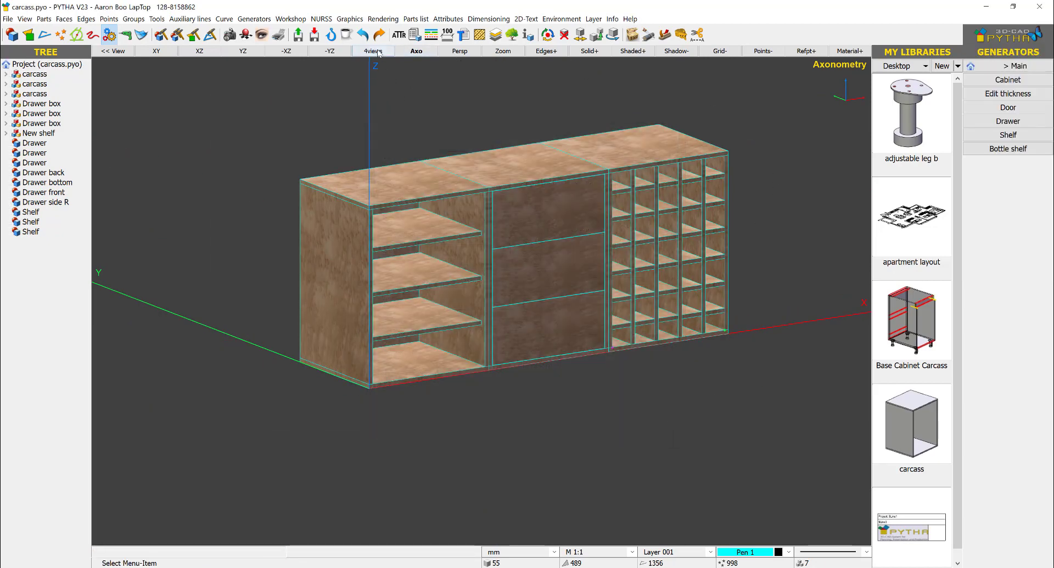
Show the cabinet row in four views with shading turned off and open the dimensioning functions
{"action": "left_click", "coordinate": [378, 52]}
{"action": "left_click", "coordinate": [630, 52]}
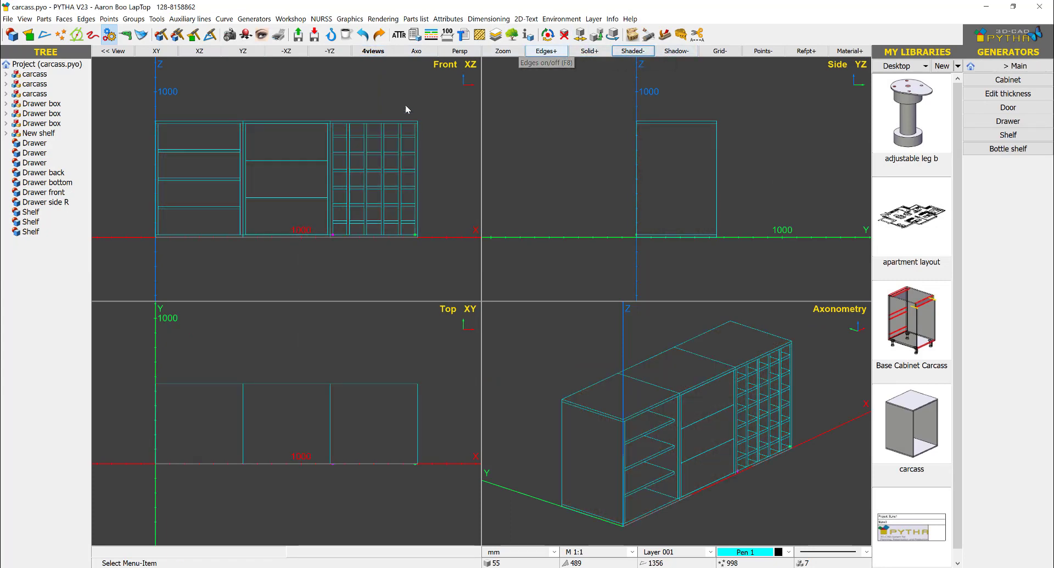
{"action": "left_click", "coordinate": [447, 34]}
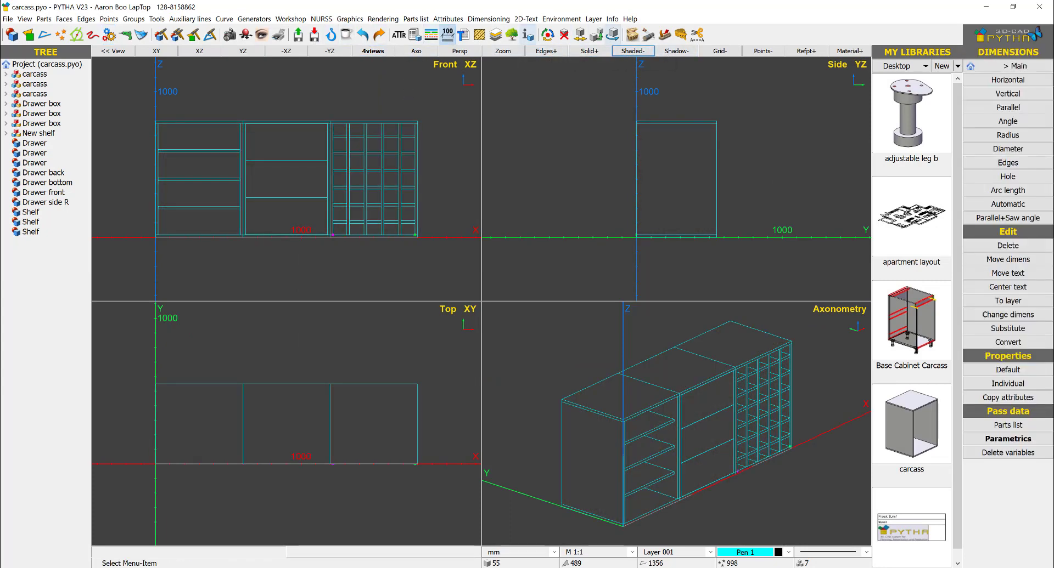
Add a horizontal width dimension above each of the three carcasses in the front view and set the scale to 1:15
{"action": "left_click", "coordinate": [1007, 80]}
{"action": "left_click", "coordinate": [183, 121]}
{"action": "left_click", "coordinate": [198, 105]}
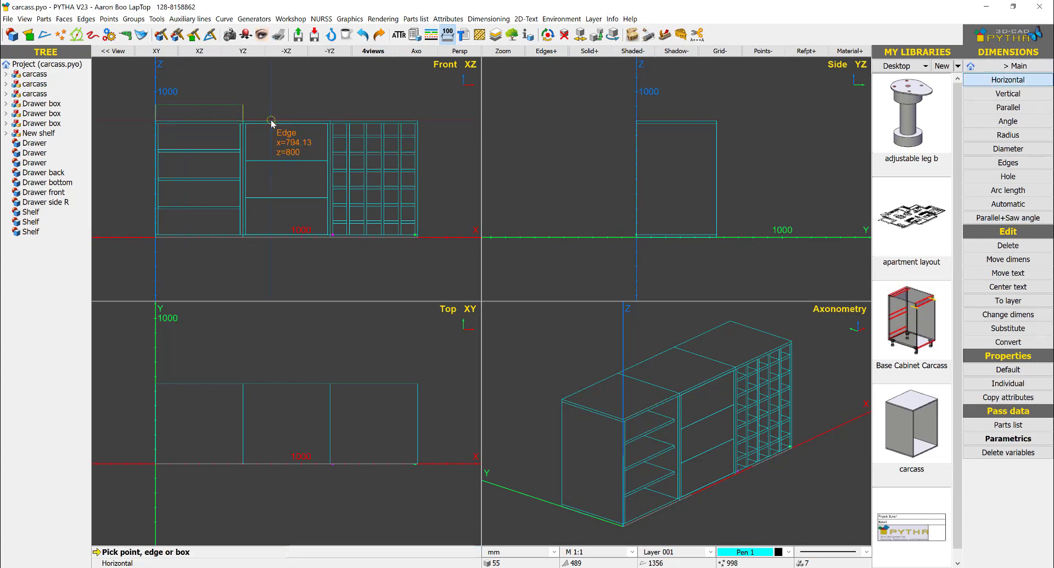
{"action": "left_click", "coordinate": [274, 121]}
{"action": "left_click", "coordinate": [247, 108]}
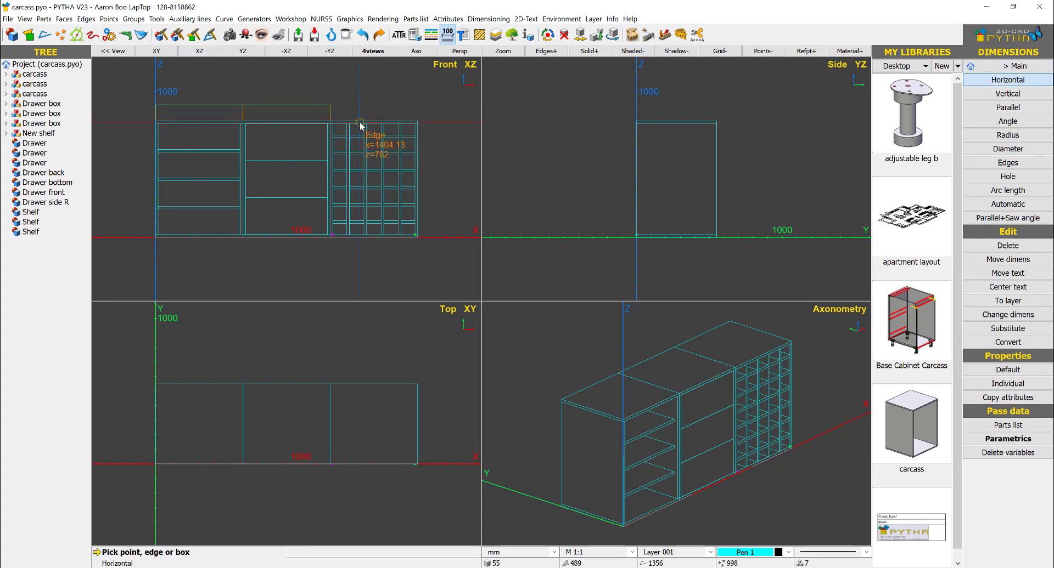
{"action": "left_click", "coordinate": [360, 123]}
{"action": "left_click", "coordinate": [322, 102]}
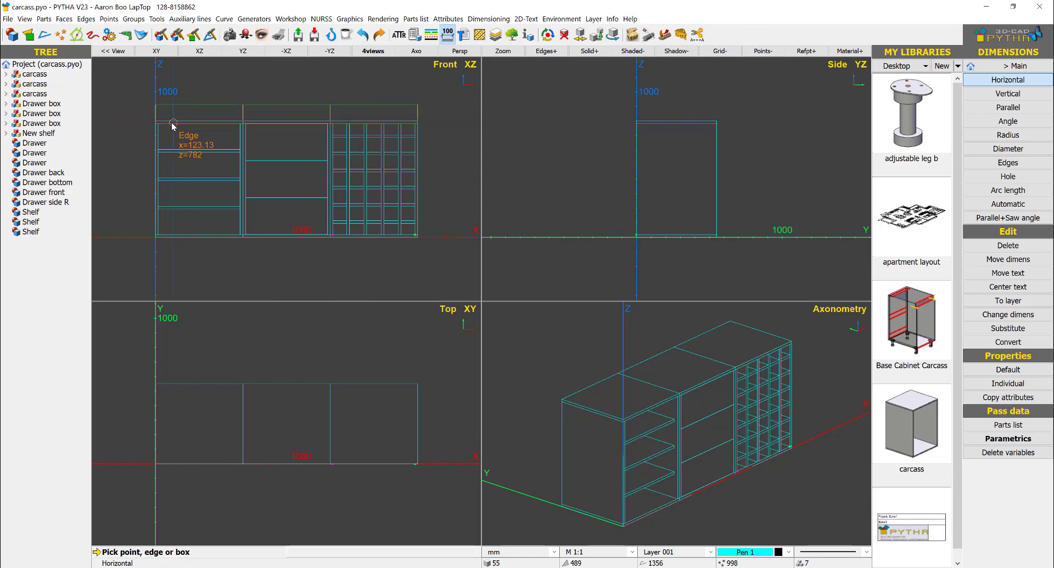
{"action": "left_click", "coordinate": [629, 557]}
{"action": "left_click", "coordinate": [617, 436]}
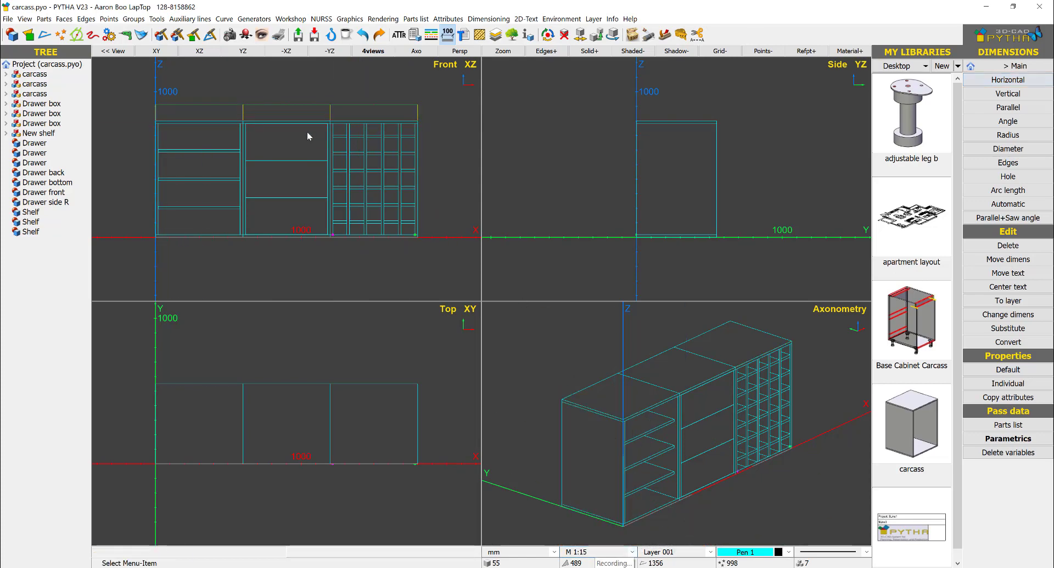
Delete the three horizontal dimensions above the carcasses in the front view
{"action": "scroll", "coordinate": [310, 117], "scroll_direction": "down", "scroll_amount": 2}
{"action": "right_click", "coordinate": [317, 87]}
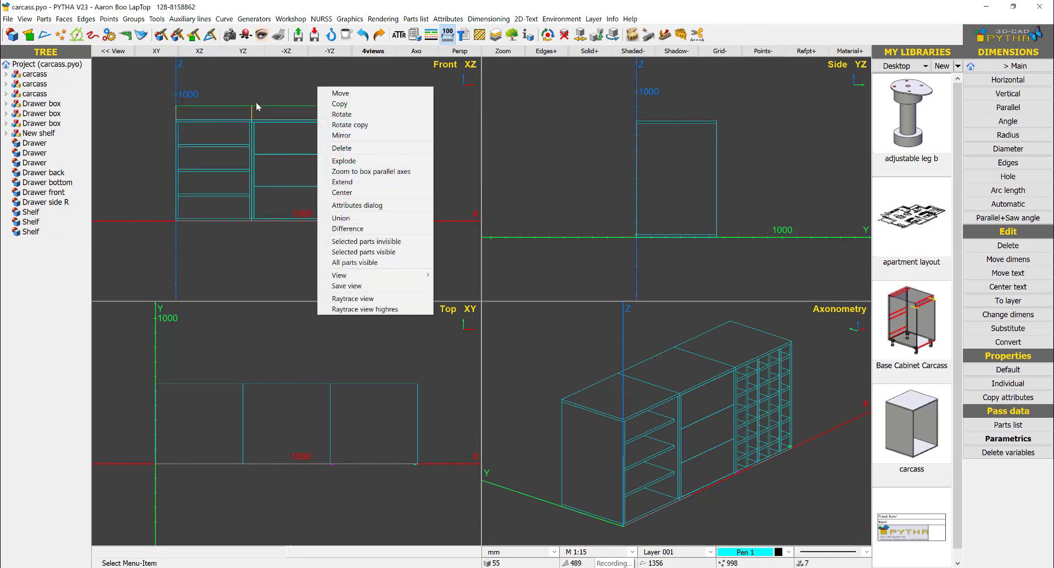
{"action": "right_click", "coordinate": [256, 104]}
{"action": "left_click", "coordinate": [307, 93]}
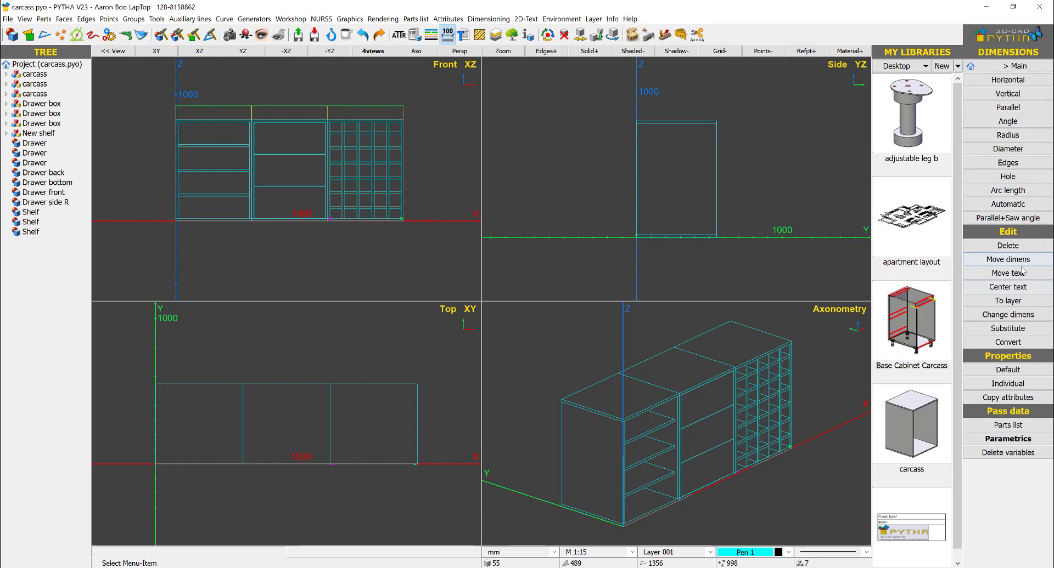
{"action": "left_click", "coordinate": [1010, 245]}
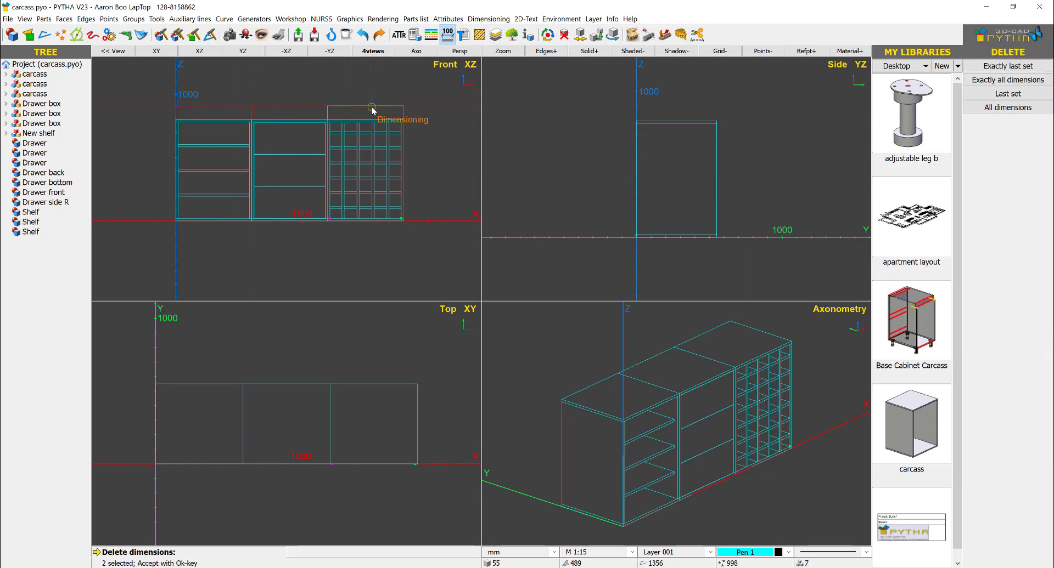
{"action": "right_click", "coordinate": [393, 104]}
Dimension the first carcass's width above its top edge in the front view and set the drawing scale to 1:10
{"action": "left_click", "coordinate": [1007, 79]}
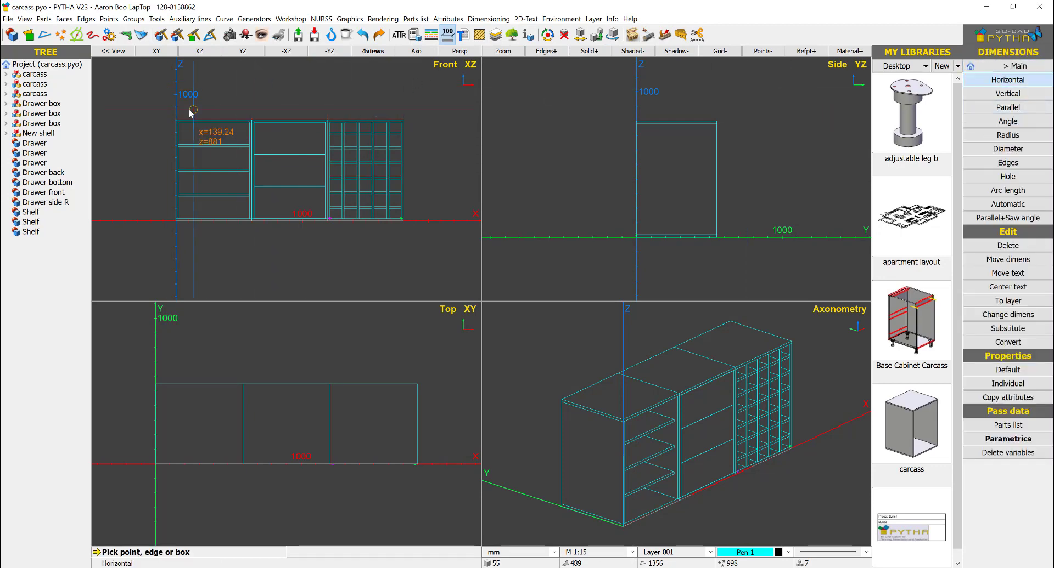
{"action": "left_click", "coordinate": [216, 122]}
{"action": "right_click", "coordinate": [279, 113]}
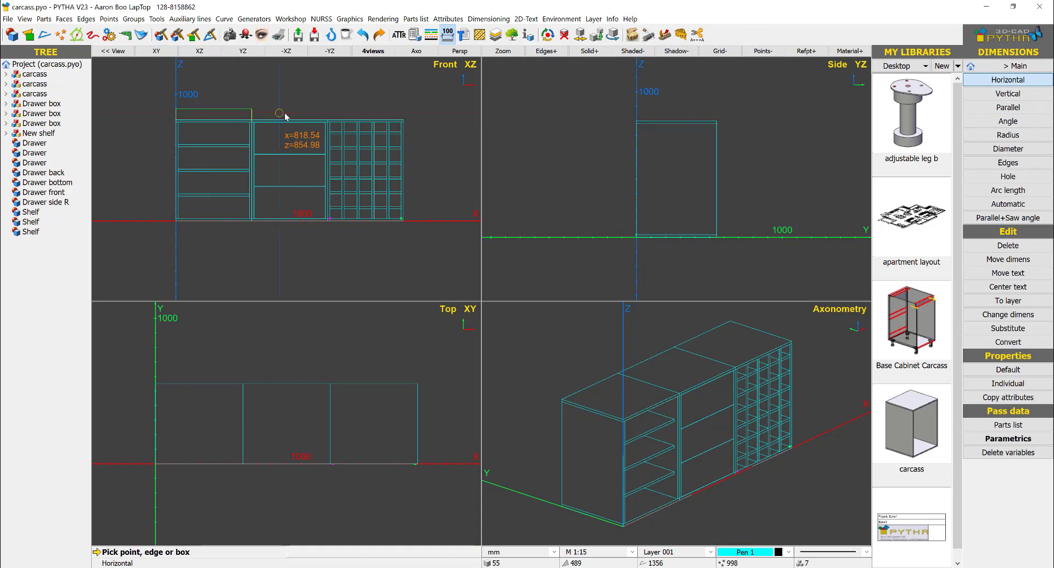
{"action": "right_click", "coordinate": [282, 113]}
{"action": "left_click", "coordinate": [606, 553]}
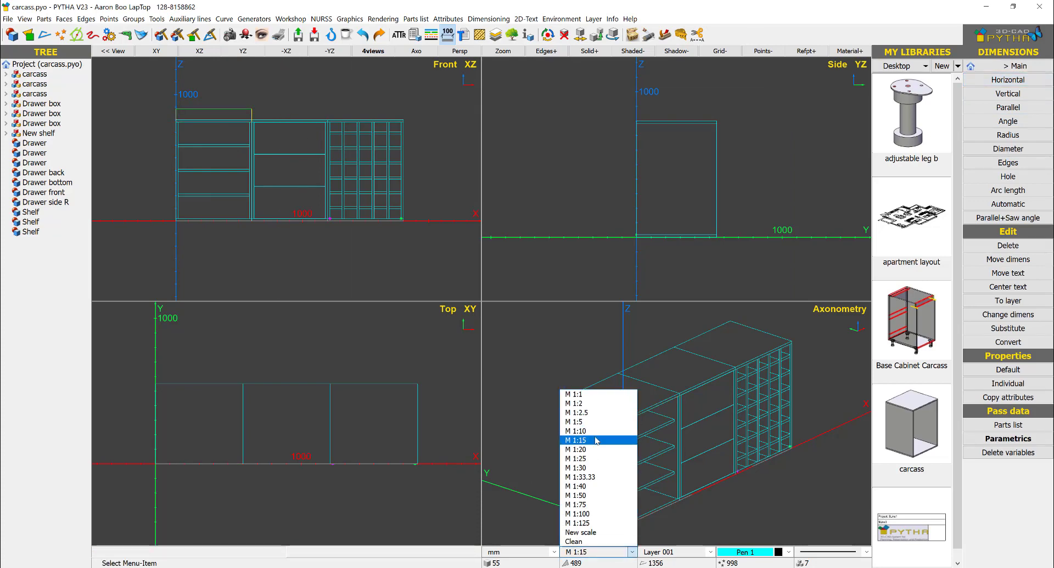
{"action": "left_click", "coordinate": [575, 431]}
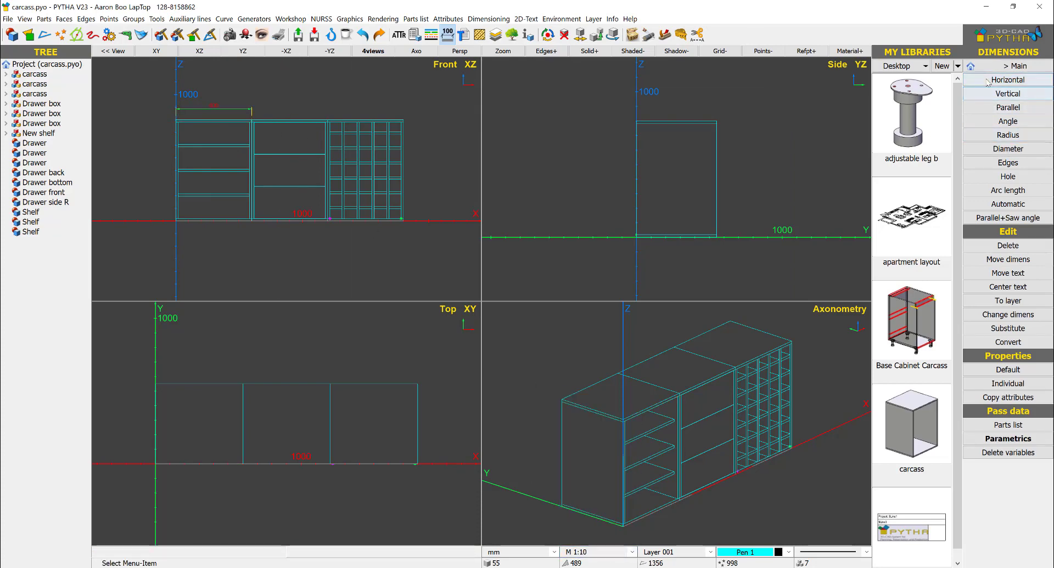
Add horizontal width dimensions above the middle carcass and the bottle-shelf carcass in the front view
{"action": "left_click", "coordinate": [1008, 79]}
{"action": "left_click", "coordinate": [282, 121]}
{"action": "left_click", "coordinate": [346, 107]}
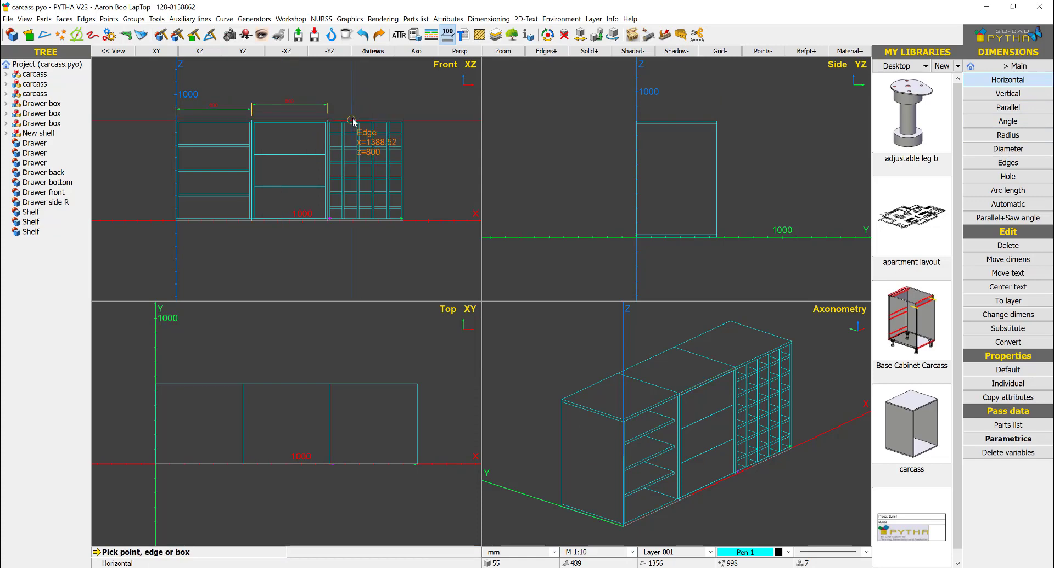
{"action": "left_click", "coordinate": [352, 120]}
{"action": "left_click", "coordinate": [339, 105]}
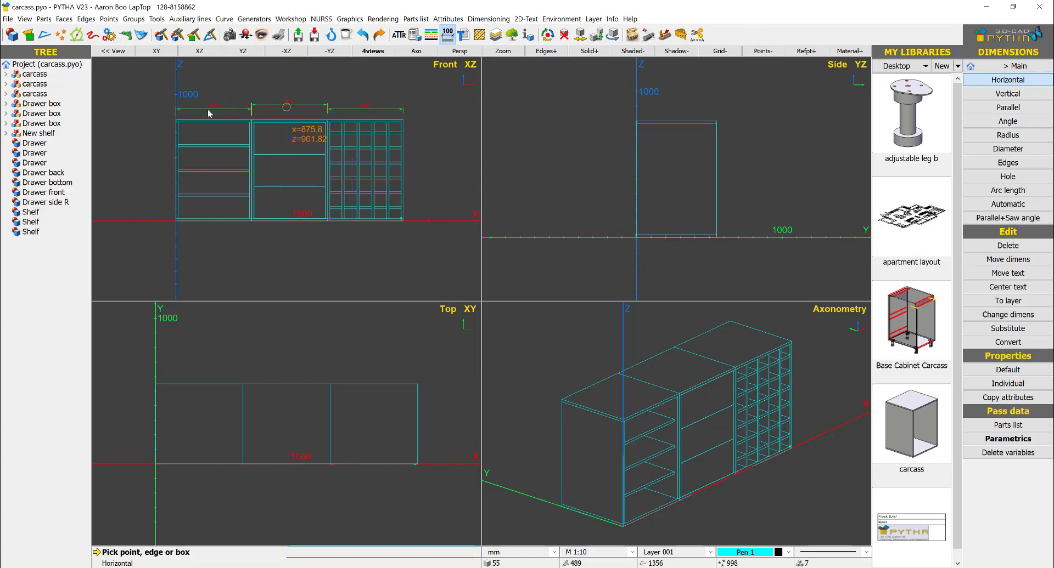
Dimension the row's overall width above the single dimensions and move the middle carcass's dimension in line with its neighbours
{"action": "left_click", "coordinate": [177, 120]}
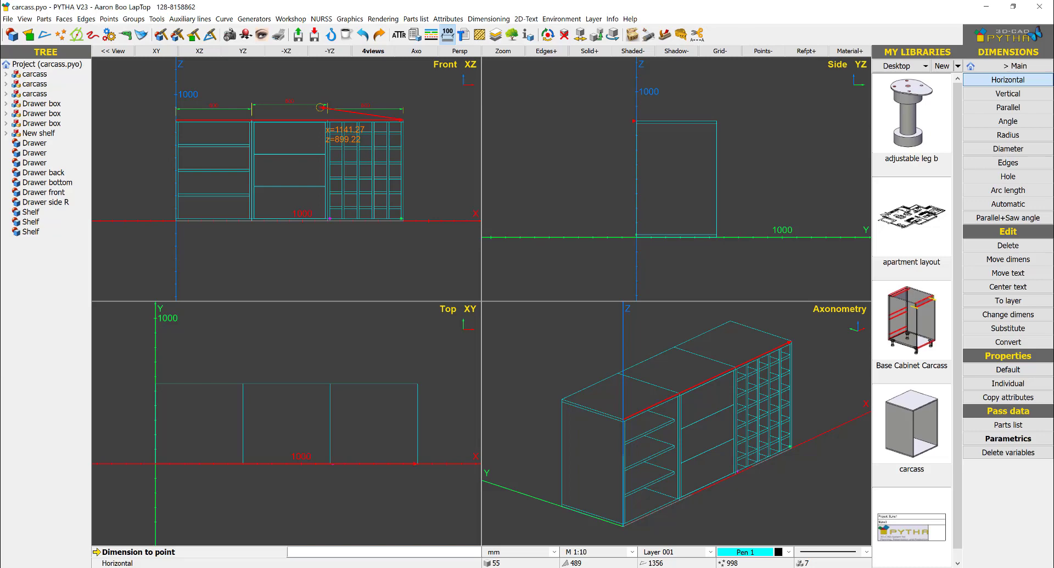
{"action": "left_click", "coordinate": [410, 120]}
{"action": "right_click", "coordinate": [301, 106]}
{"action": "right_click", "coordinate": [297, 103]}
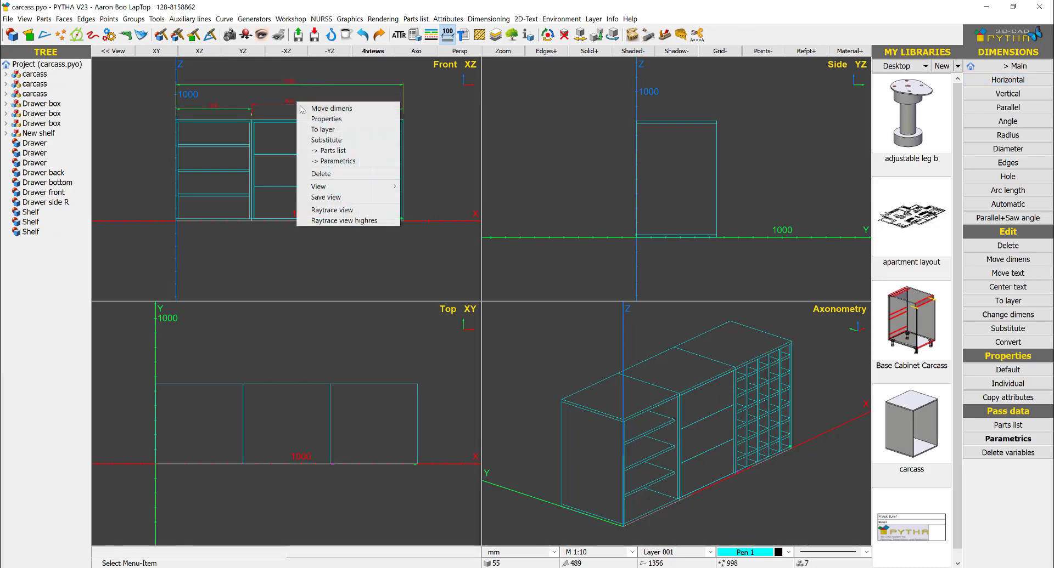
{"action": "left_click", "coordinate": [305, 109]}
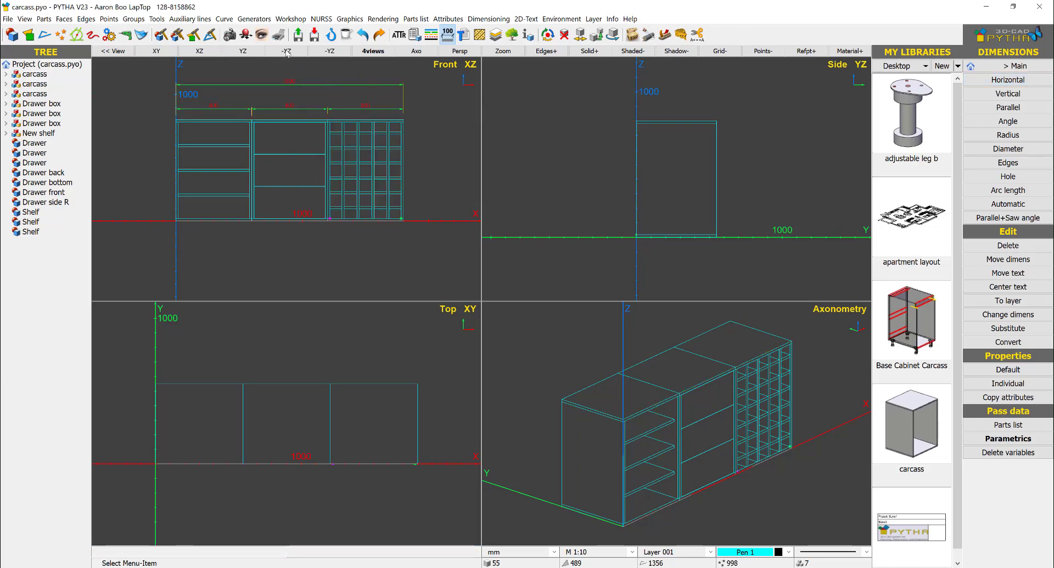
Open the plot sheet and move the axonometric view up, clear of the title block
{"action": "left_click", "coordinate": [278, 34]}
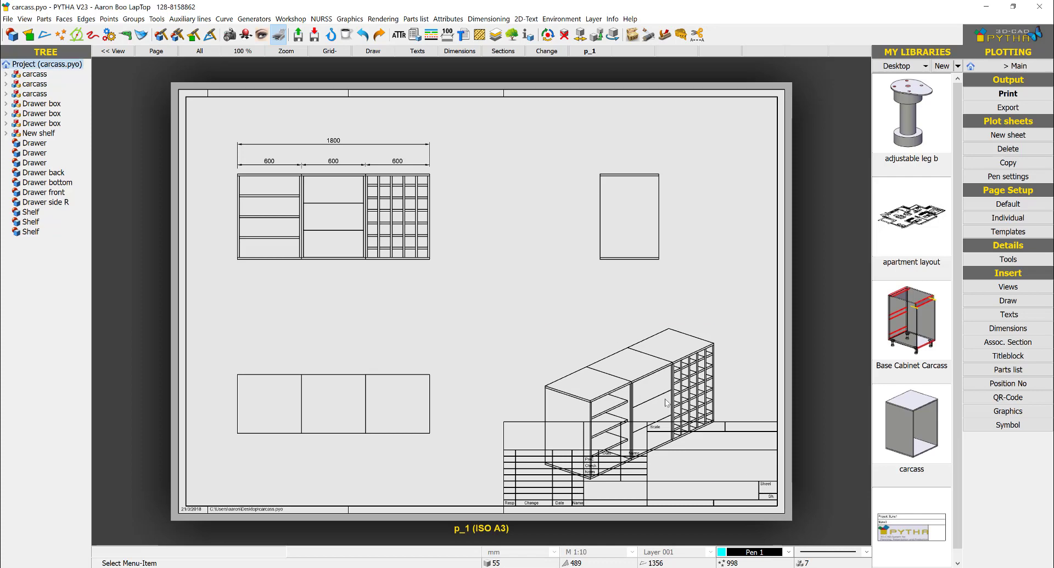
{"action": "left_click", "coordinate": [635, 406]}
{"action": "left_click", "coordinate": [635, 406]}
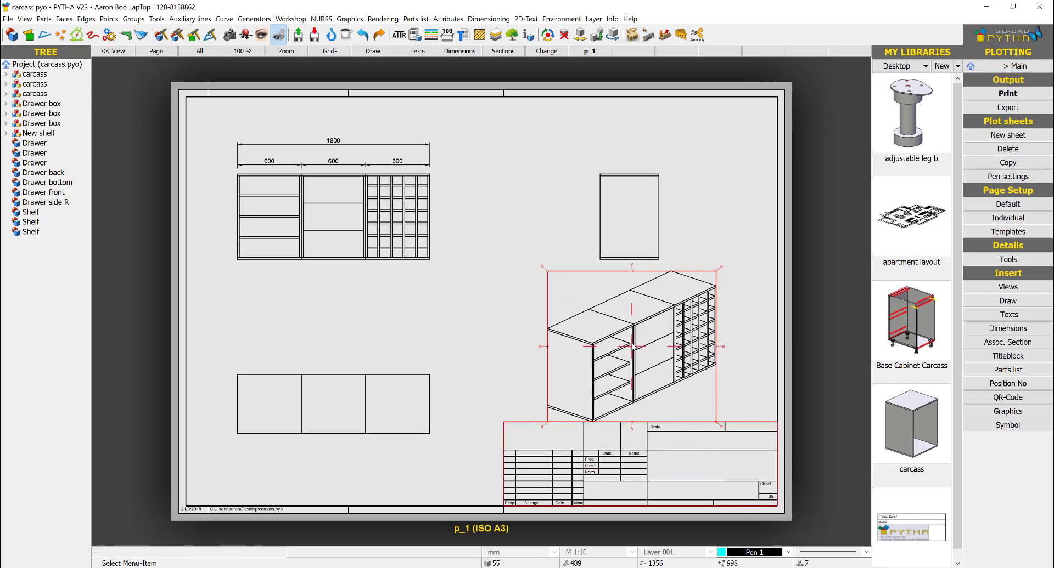
{"action": "left_click", "coordinate": [635, 347]}
{"action": "right_click", "coordinate": [635, 347]}
Insert a vertical section through the middle drawer carcass, placed between the front and side views on the plot sheet
{"action": "scroll", "coordinate": [330, 204], "scroll_direction": "up", "scroll_amount": 4}
{"action": "right_click", "coordinate": [341, 186]}
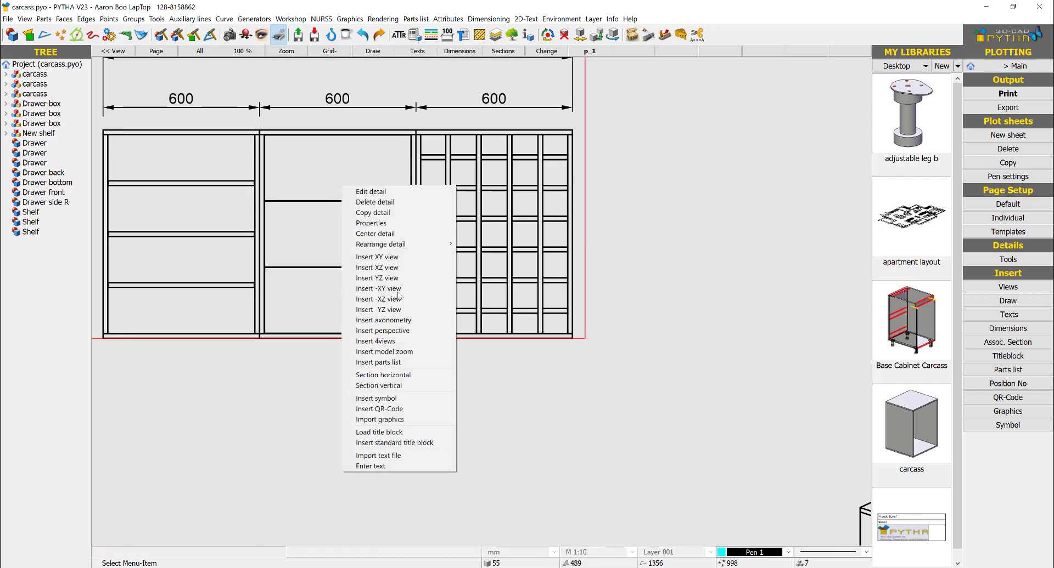
{"action": "left_click", "coordinate": [403, 386]}
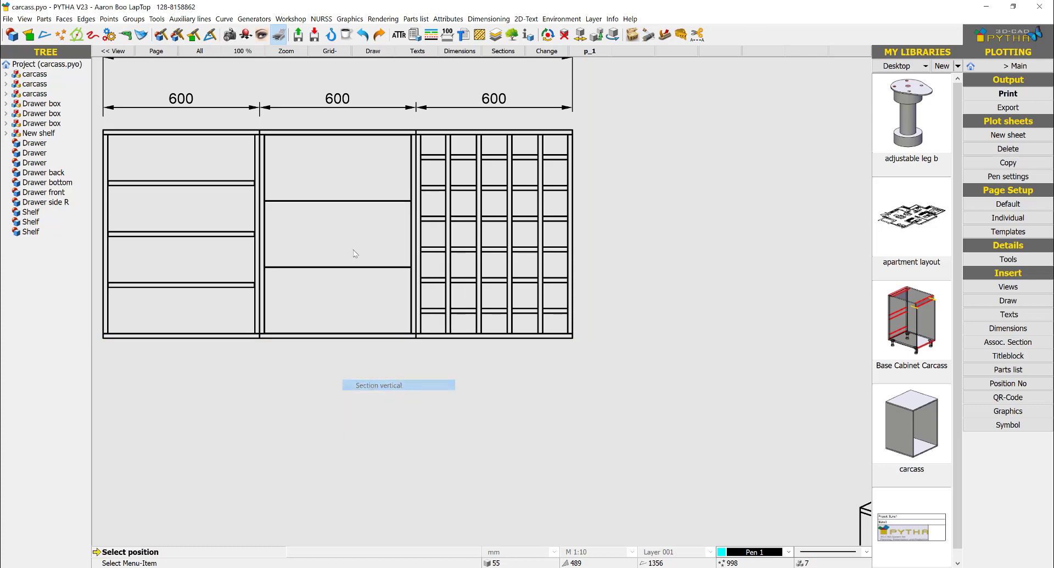
{"action": "left_click", "coordinate": [337, 187]}
{"action": "middle_click_drag", "start_coordinate": [748, 219], "coordinate": [526, 256]}
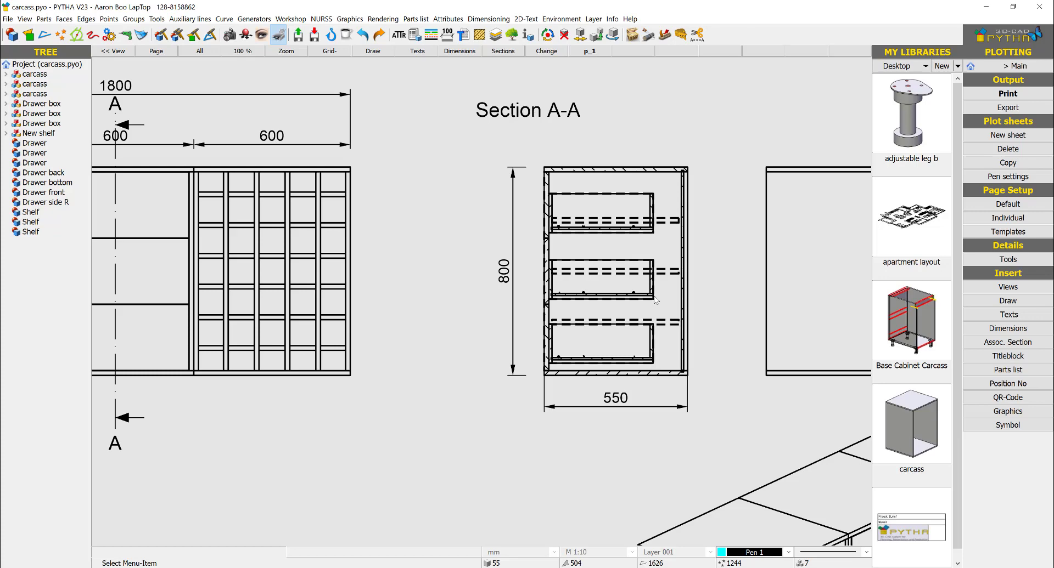
{"action": "scroll", "coordinate": [654, 299], "scroll_direction": "down", "scroll_amount": 2}
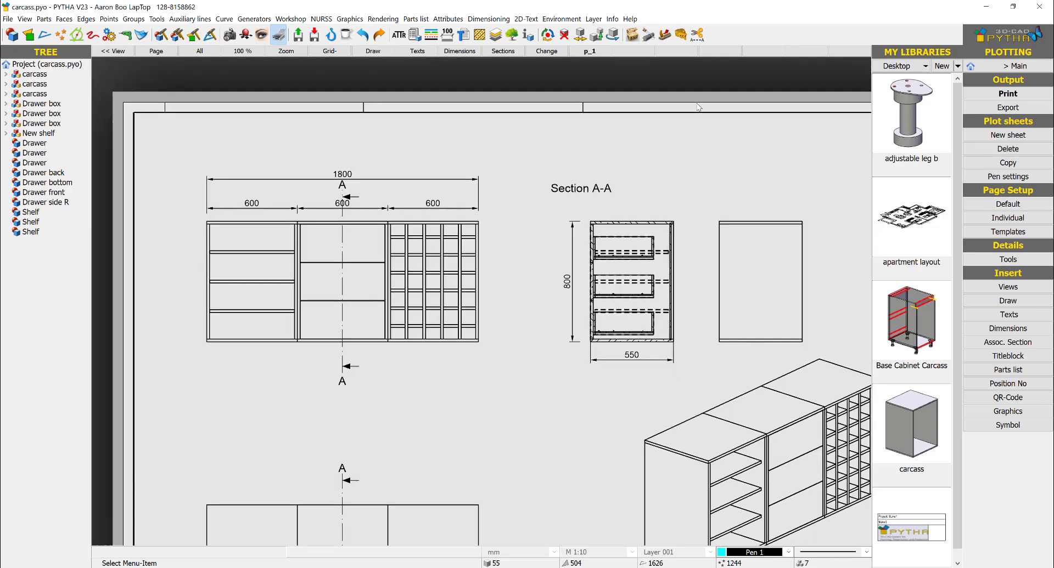
Return to the model in the axonometric view and rotate it to face the front of the cabinet row
{"action": "left_click", "coordinate": [1014, 66]}
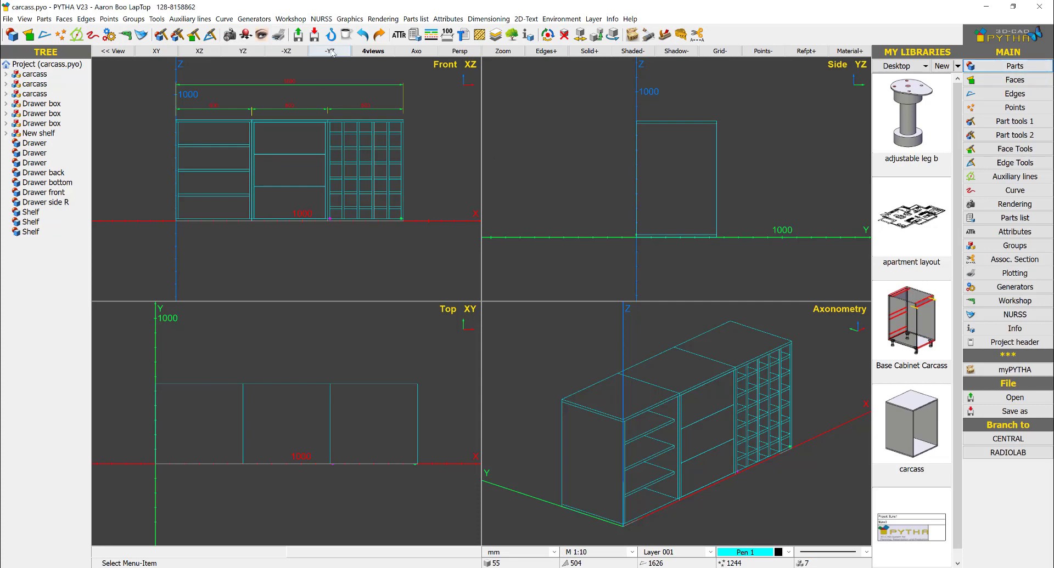
{"action": "left_click", "coordinate": [412, 51]}
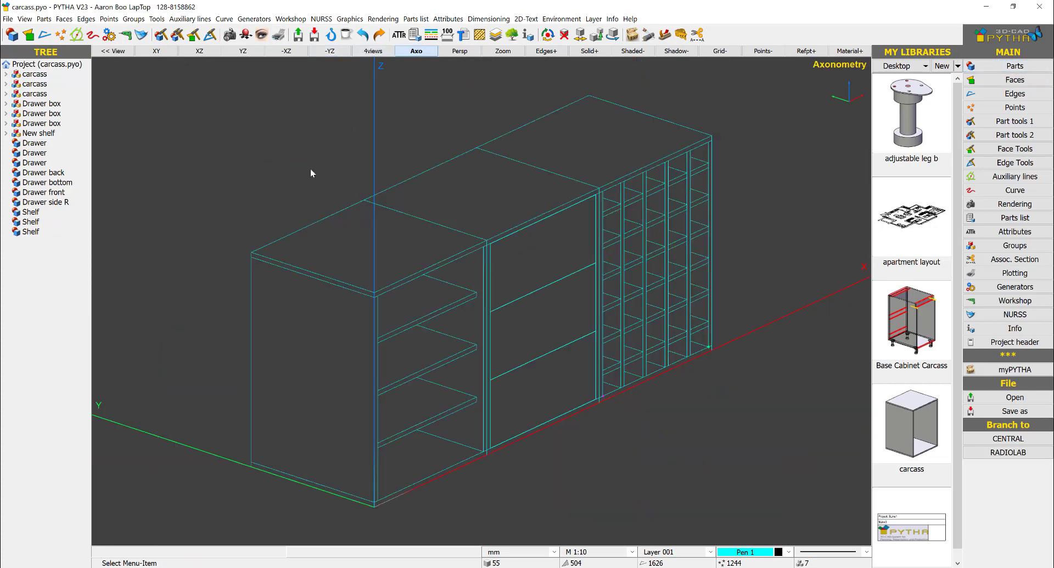
{"action": "middle_click_drag", "start_coordinate": [602, 230], "coordinate": [379, 192]}
{"action": "right_click", "coordinate": [520, 112]}
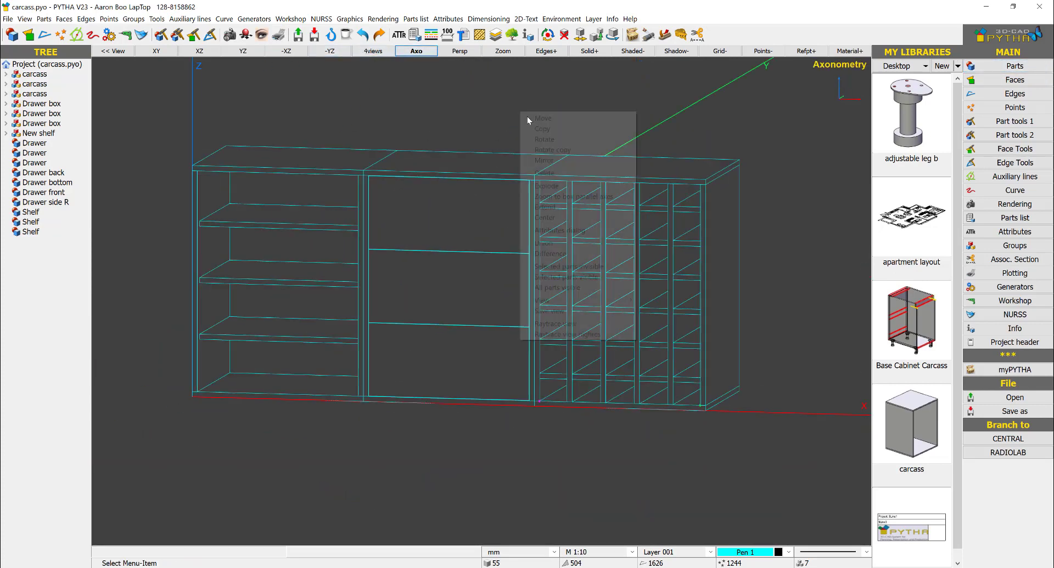
Extend all parts of the cabinet row by 200 mm along X, from within the middle drawer carcass to the row's far end
{"action": "left_click", "coordinate": [596, 208]}
{"action": "scroll", "coordinate": [599, 205], "scroll_direction": "down", "scroll_amount": 3}
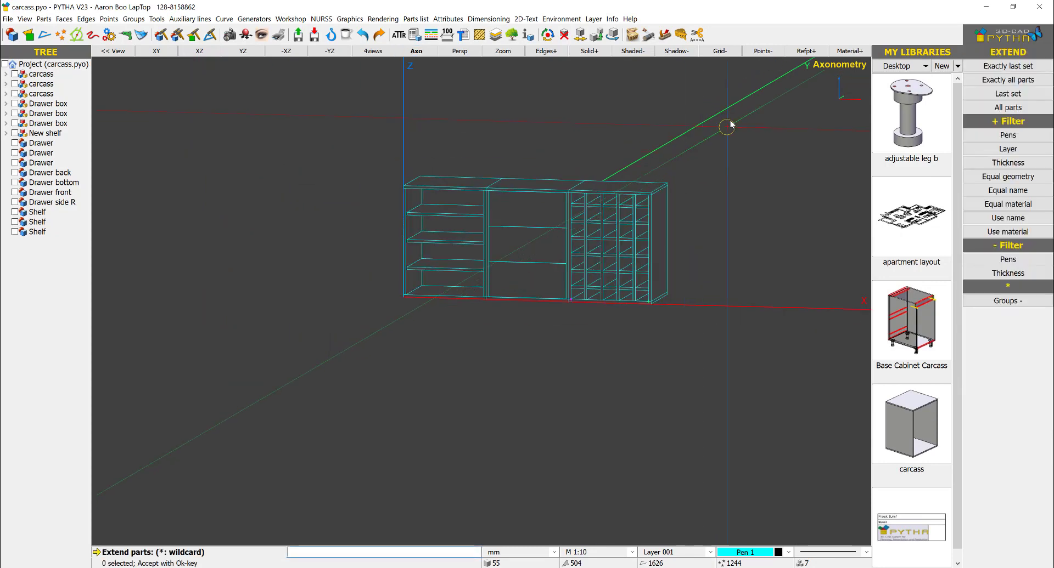
{"action": "left_click_drag", "start_coordinate": [730, 120], "coordinate": [308, 387]}
{"action": "right_click", "coordinate": [442, 377]}
{"action": "right_click", "coordinate": [687, 130]}
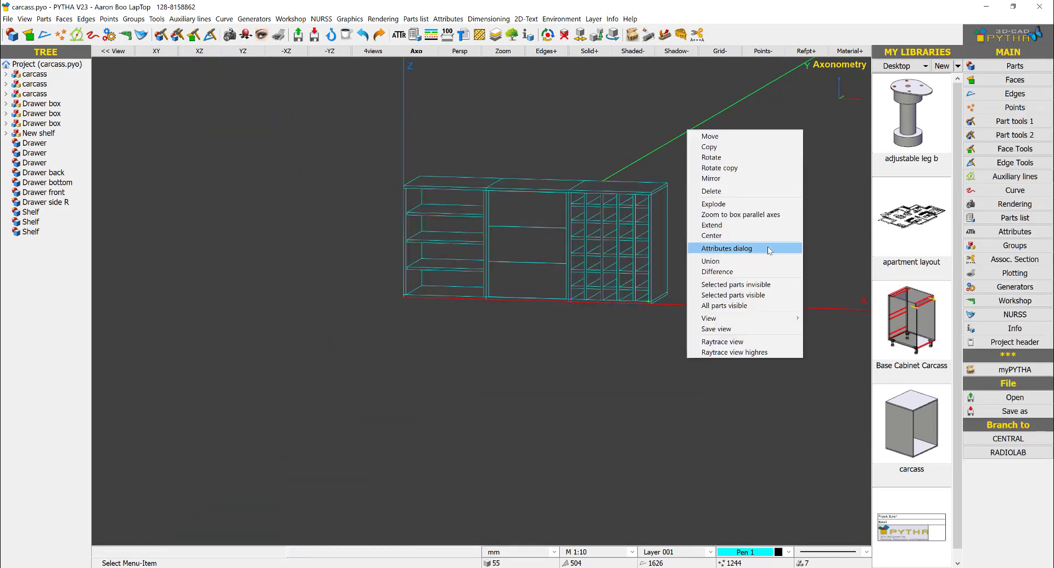
{"action": "left_click", "coordinate": [711, 225]}
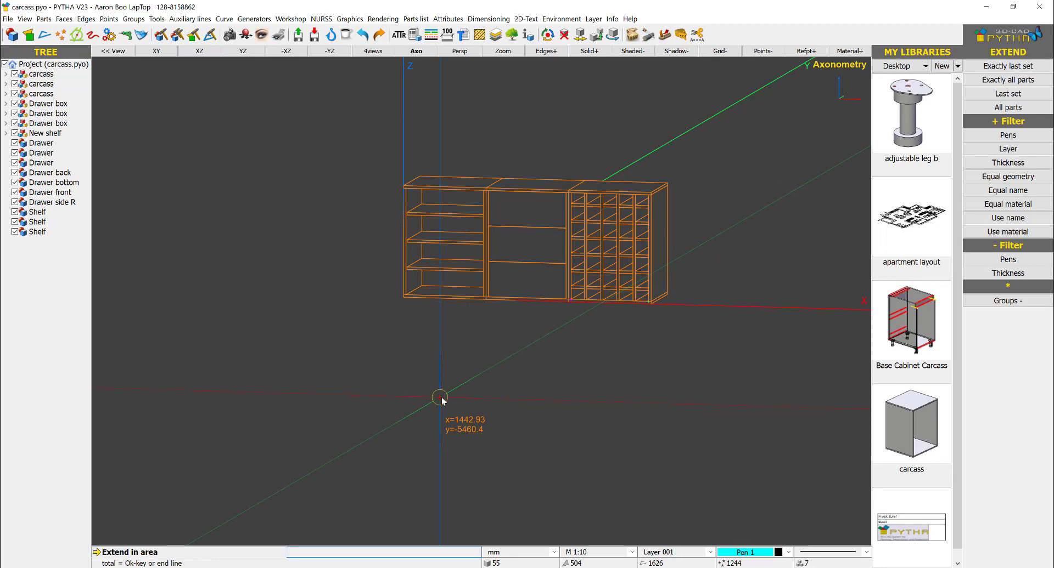
{"action": "middle_click_drag", "start_coordinate": [440, 398], "coordinate": [483, 428]}
{"action": "mouse_move", "coordinate": [757, 89]}
{"action": "left_mouse_down"}
{"action": "mouse_move", "coordinate": [489, 476]}
{"action": "mouse_move", "coordinate": [556, 478]}
{"action": "mouse_move", "coordinate": [530, 476]}
{"action": "left_mouse_up"}
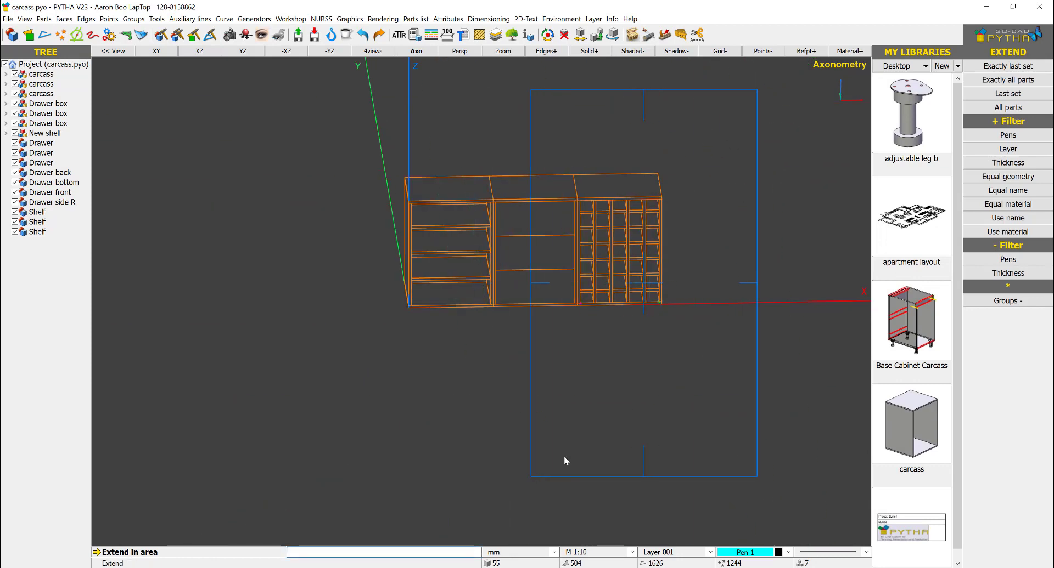
{"action": "right_click", "coordinate": [564, 461]}
{"action": "left_click", "coordinate": [631, 239]}
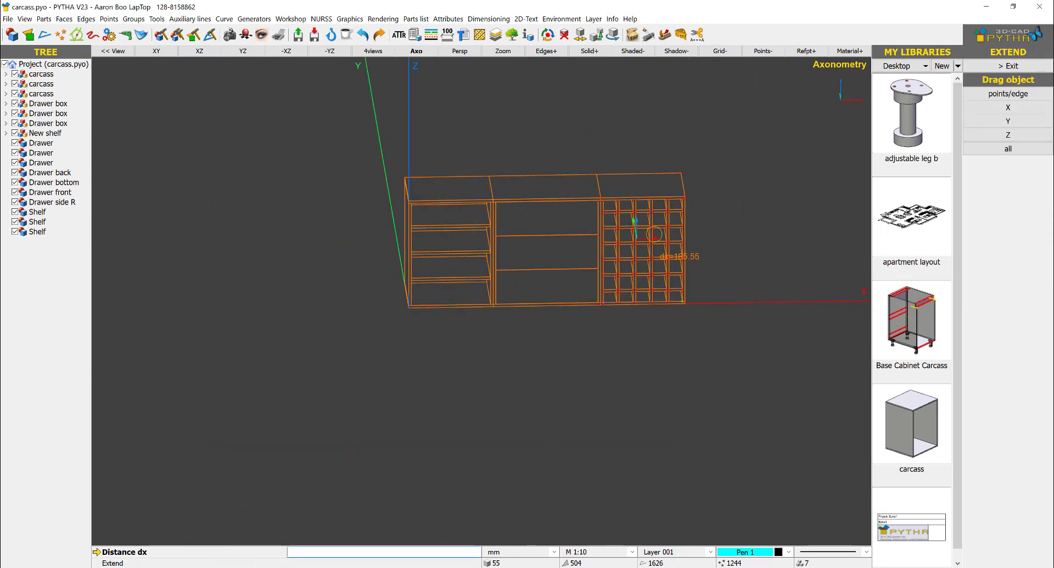
{"action": "type", "text": "200"}
{"action": "key", "text": "Return"}
{"action": "right_click", "coordinate": [369, 73]}
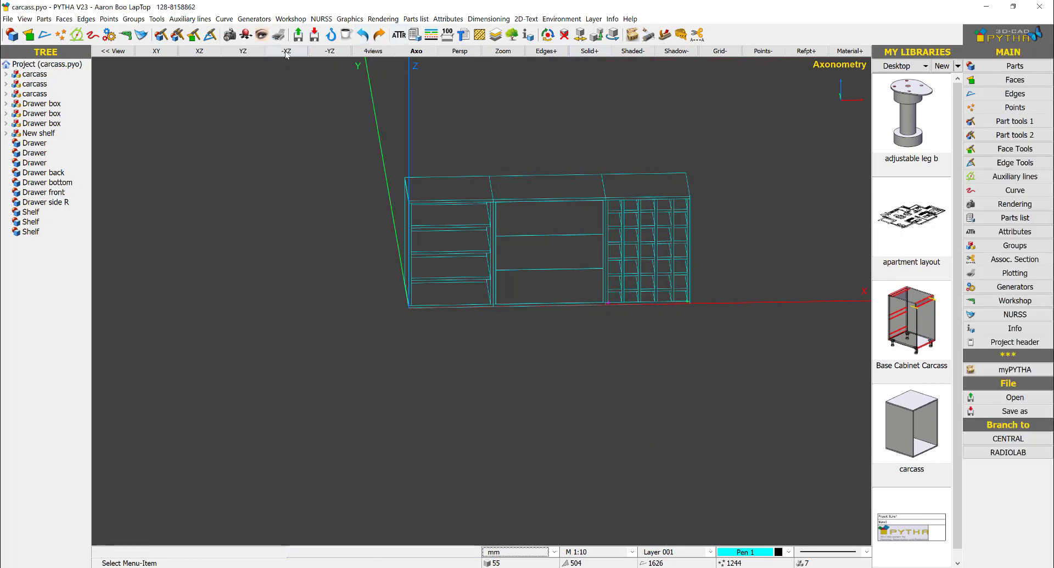
Check the plot sheet's views and dimensions against the extended row and return to the model
{"action": "left_click", "coordinate": [278, 34]}
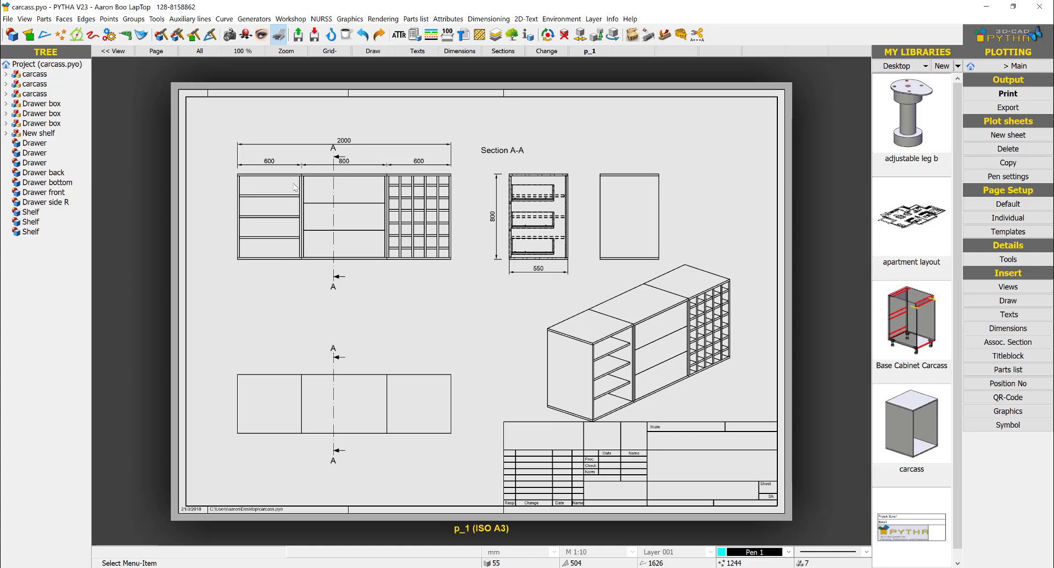
{"action": "left_click", "coordinate": [1030, 68]}
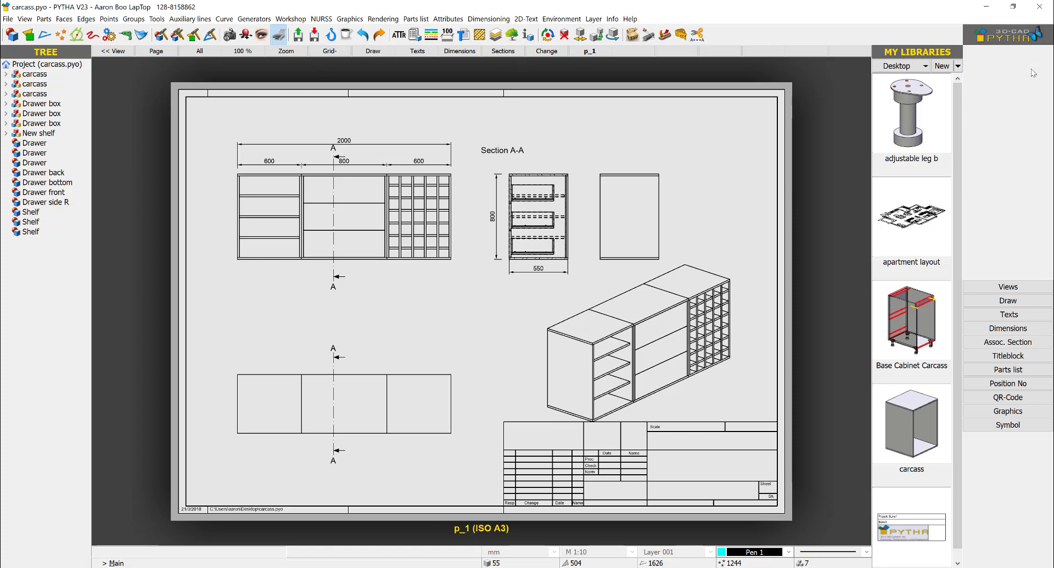
{"action": "middle_click_drag", "start_coordinate": [628, 155], "coordinate": [376, 137]}
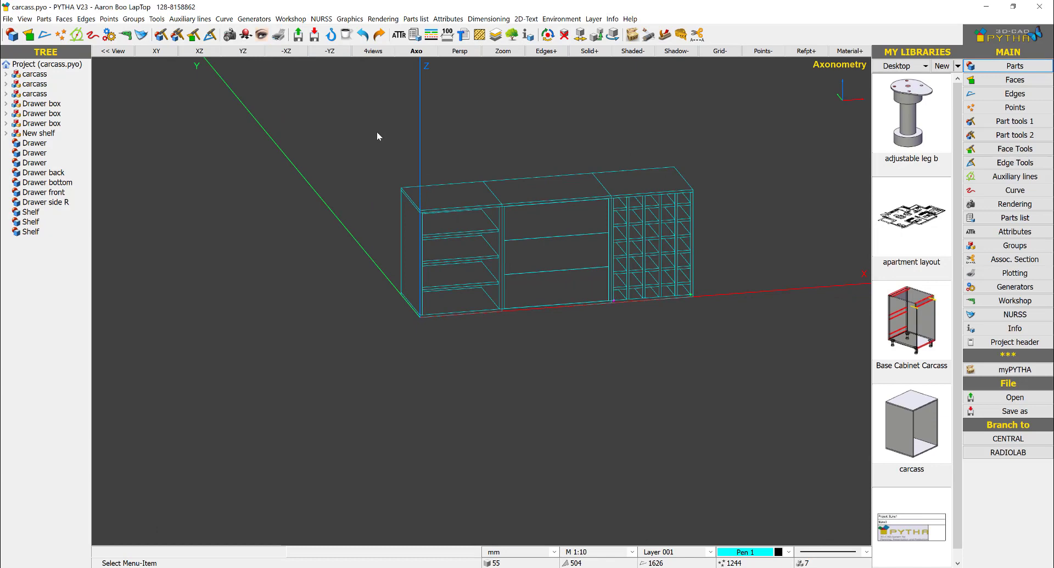
Start a new project without saving the carcass file and load the apartment layout from the Desktop library
{"action": "left_click", "coordinate": [10, 22]}
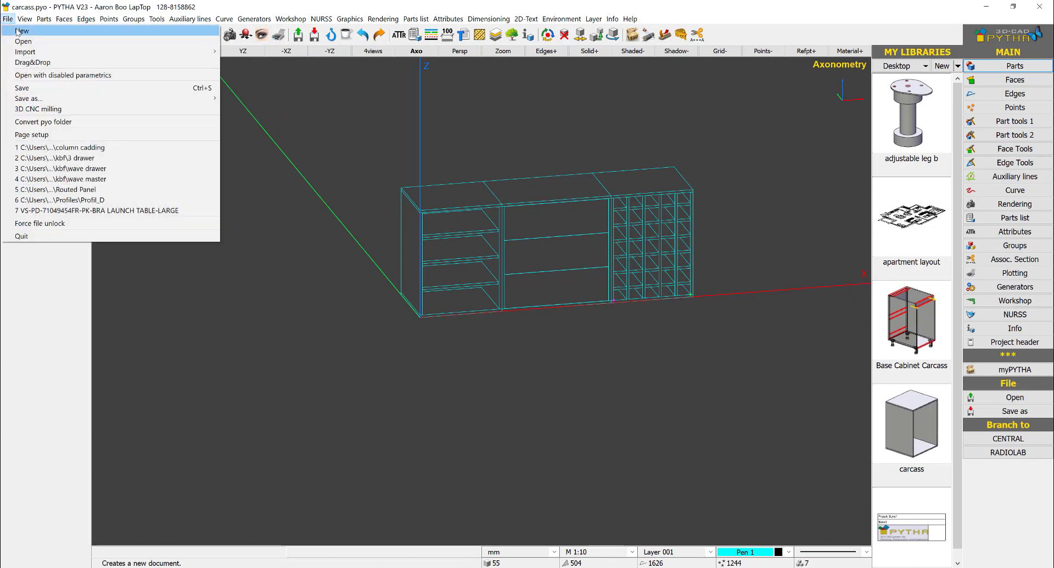
{"action": "left_click", "coordinate": [16, 28]}
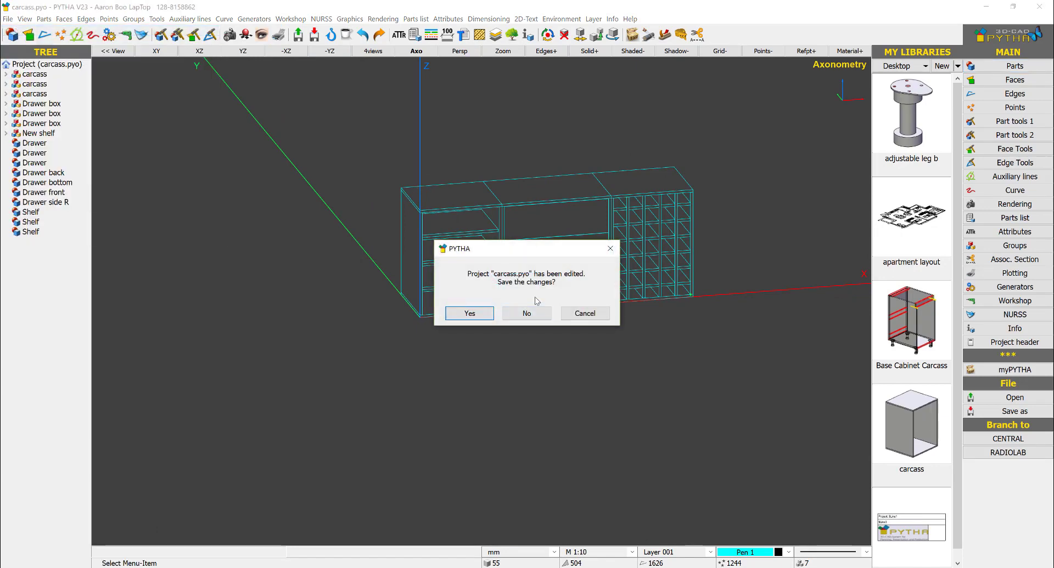
{"action": "left_click", "coordinate": [538, 314]}
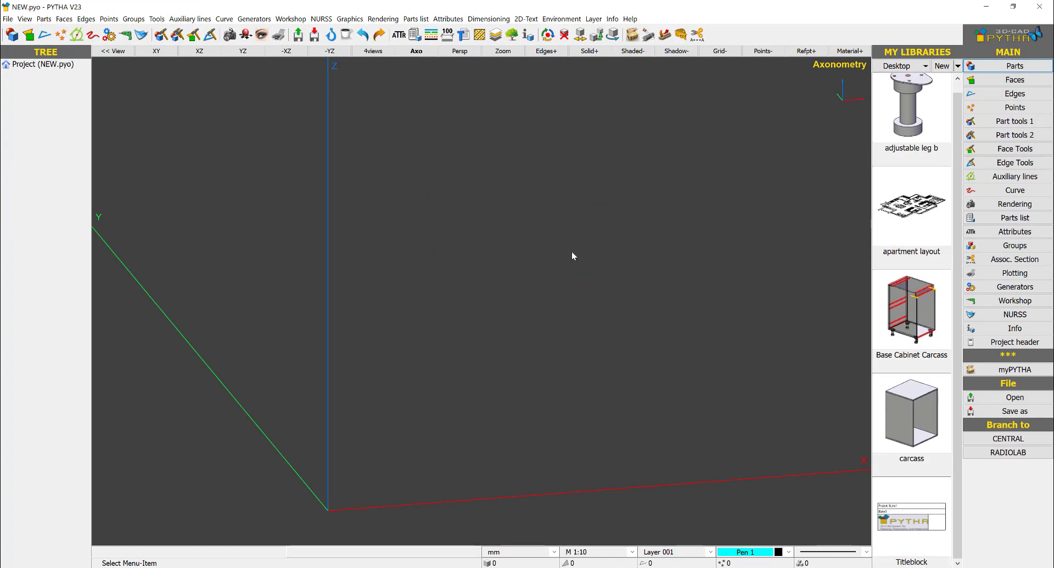
{"action": "middle_click_drag", "start_coordinate": [572, 252], "coordinate": [894, 216]}
{"action": "double_click", "coordinate": [926, 193]}
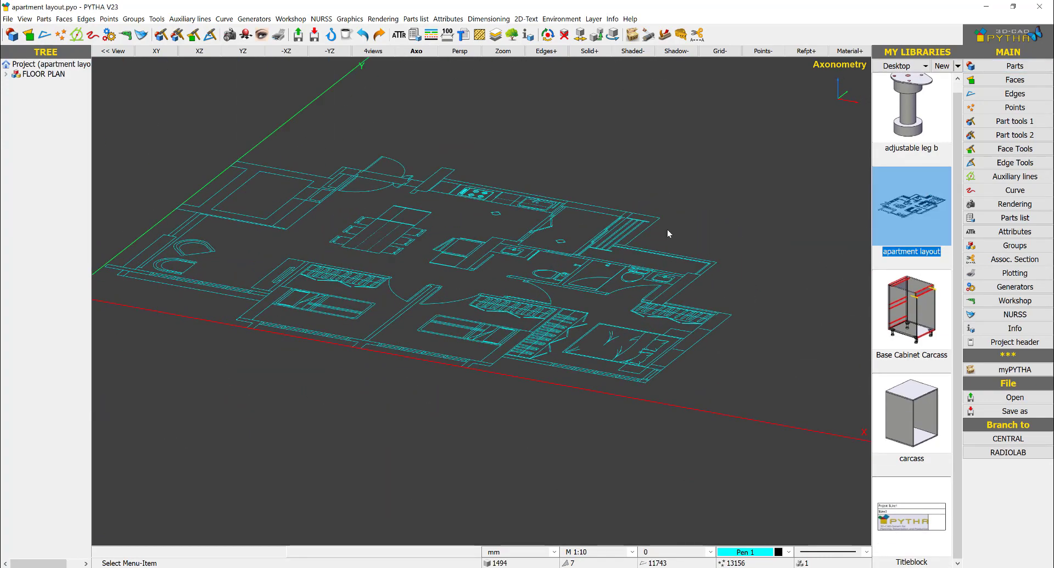
Insert Wardrobe 1 from the Wardrobe library with its default depth, at the back corner of the closet in the end bedroom, with solid display off
{"action": "scroll", "coordinate": [763, 247], "scroll_direction": "up", "scroll_amount": 5}
{"action": "left_click", "coordinate": [885, 66]}
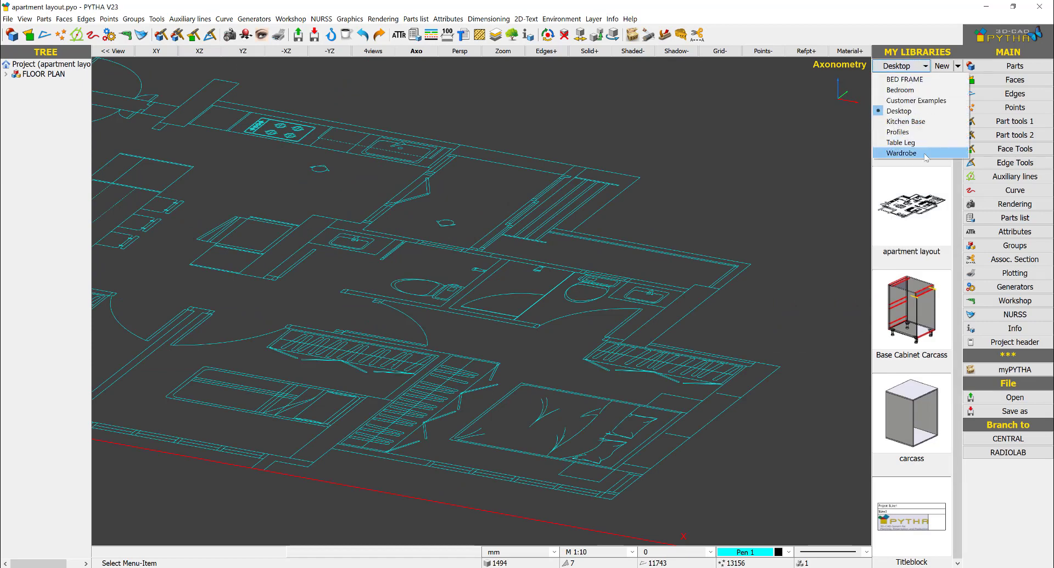
{"action": "left_click", "coordinate": [915, 156]}
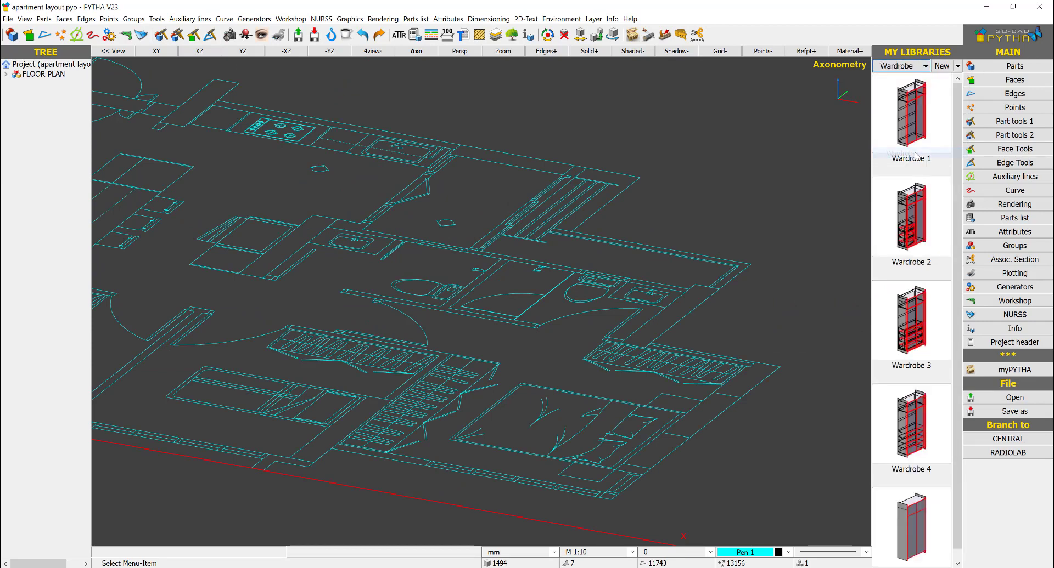
{"action": "left_click", "coordinate": [589, 51]}
{"action": "scroll", "coordinate": [700, 372], "scroll_direction": "up", "scroll_amount": 3}
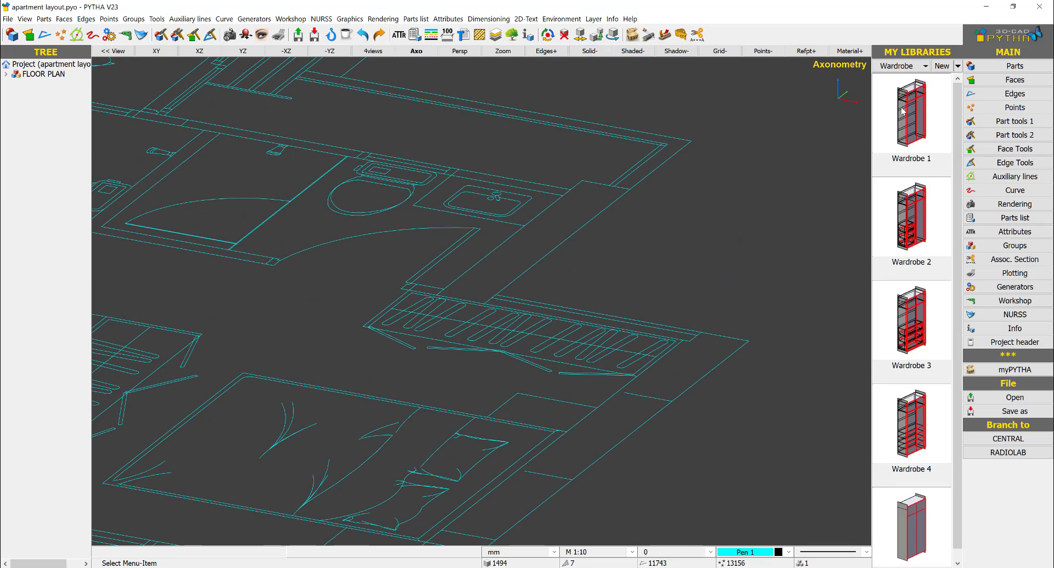
{"action": "left_click_drag", "start_coordinate": [903, 112], "coordinate": [397, 271]}
{"action": "left_click", "coordinate": [519, 310]}
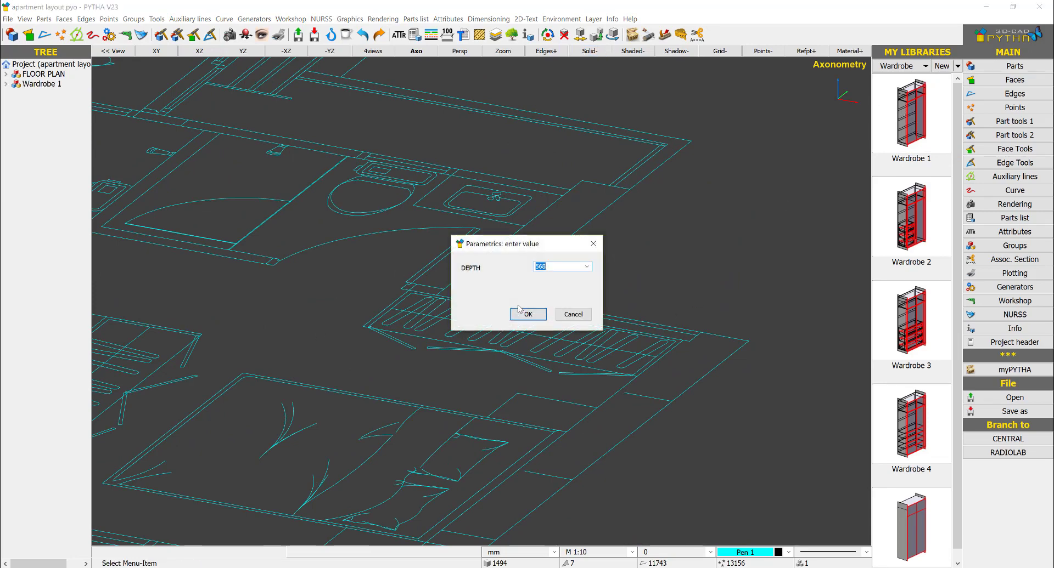
{"action": "left_click", "coordinate": [519, 311]}
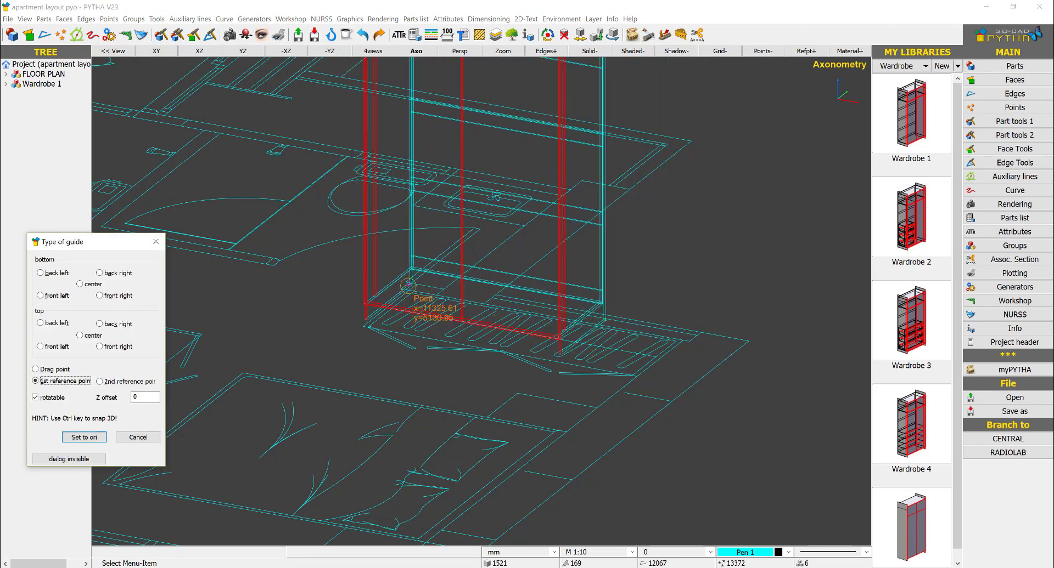
{"action": "left_click", "coordinate": [409, 290]}
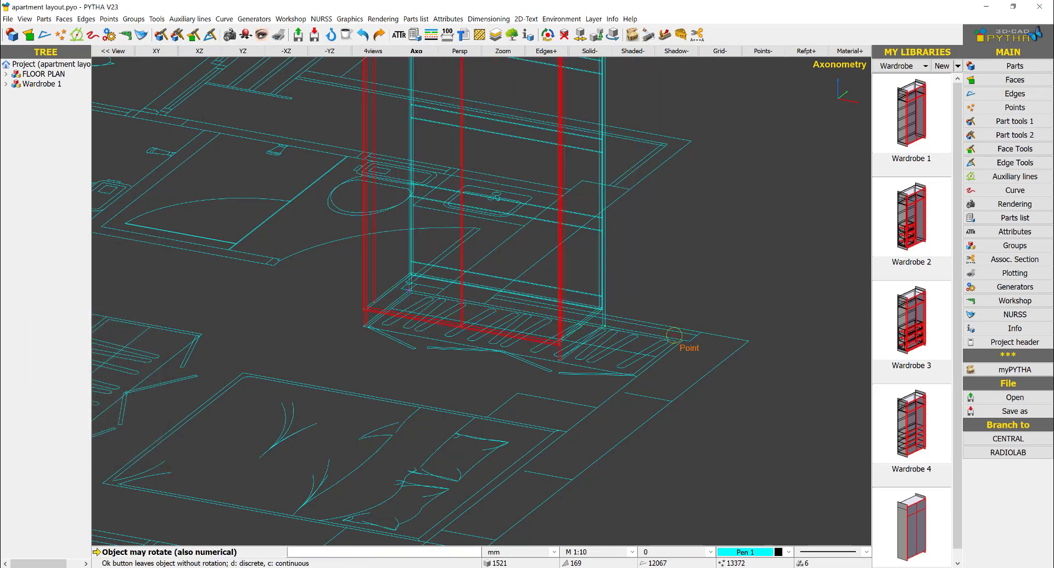
Extend the wardrobe to the closet's other end, to a length of 1719.72
{"action": "left_click", "coordinate": [680, 340]}
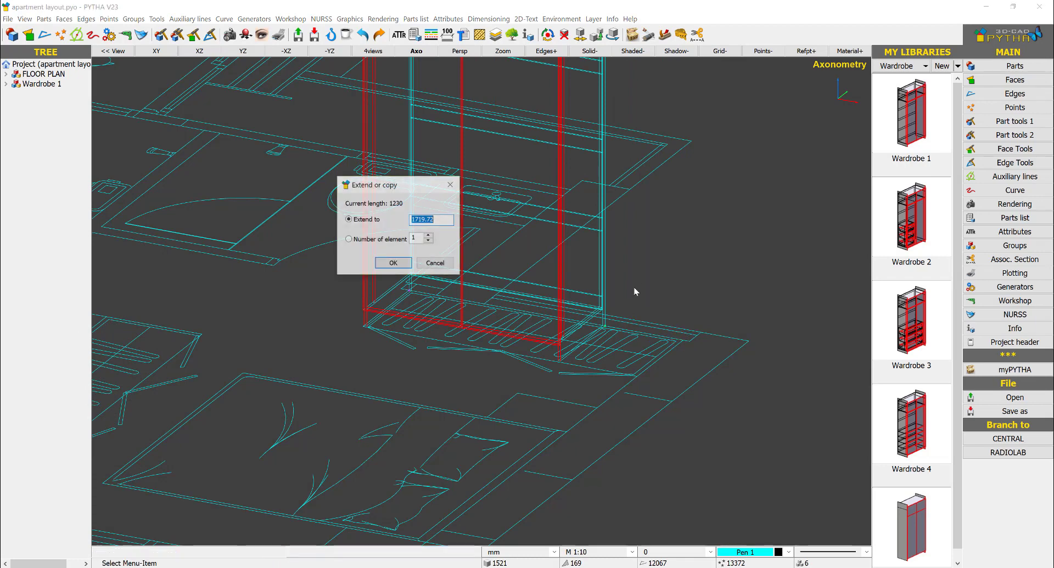
{"action": "scroll", "coordinate": [636, 278], "scroll_direction": "down", "scroll_amount": 4}
{"action": "middle_click_drag", "start_coordinate": [636, 277], "coordinate": [620, 325]}
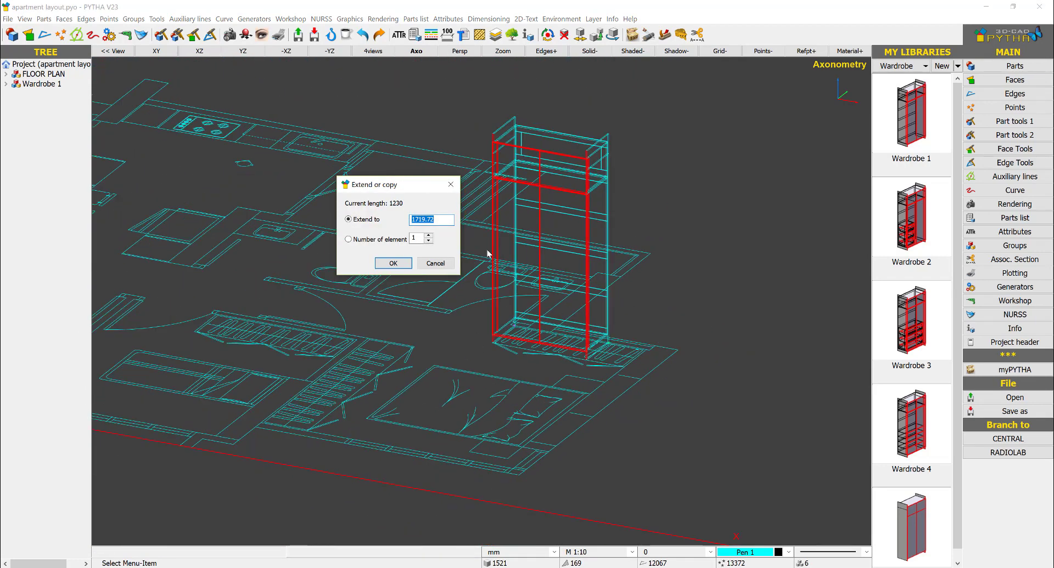
{"action": "left_click", "coordinate": [400, 271]}
Switch on solid and shaded display for the model
{"action": "left_click", "coordinate": [602, 53]}
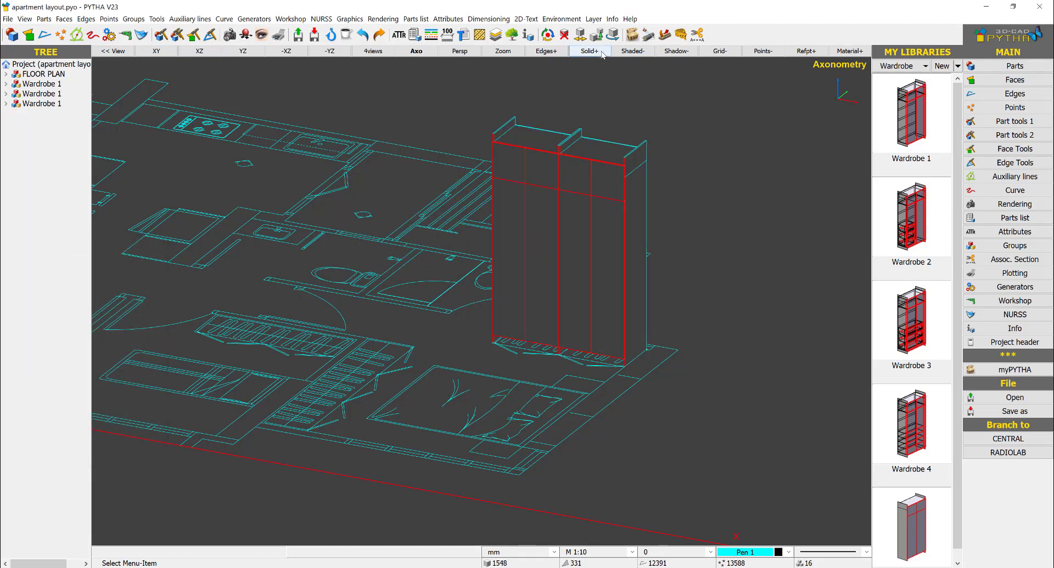
{"action": "middle_click_drag", "start_coordinate": [598, 290], "coordinate": [626, 248]}
{"action": "left_click", "coordinate": [634, 52]}
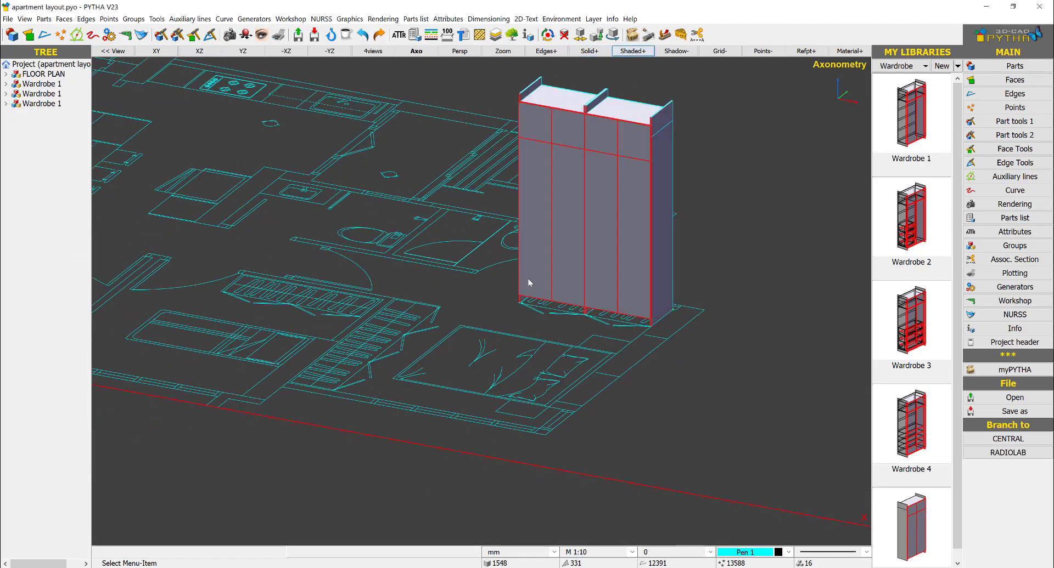
Insert the Hettich Franktop Bed, width 880, from the BED FRAME library at the corner of the end bedroom's bed outline, with solid display off
{"action": "middle_click_drag", "start_coordinate": [529, 282], "coordinate": [663, 256]}
{"action": "left_click", "coordinate": [924, 66]}
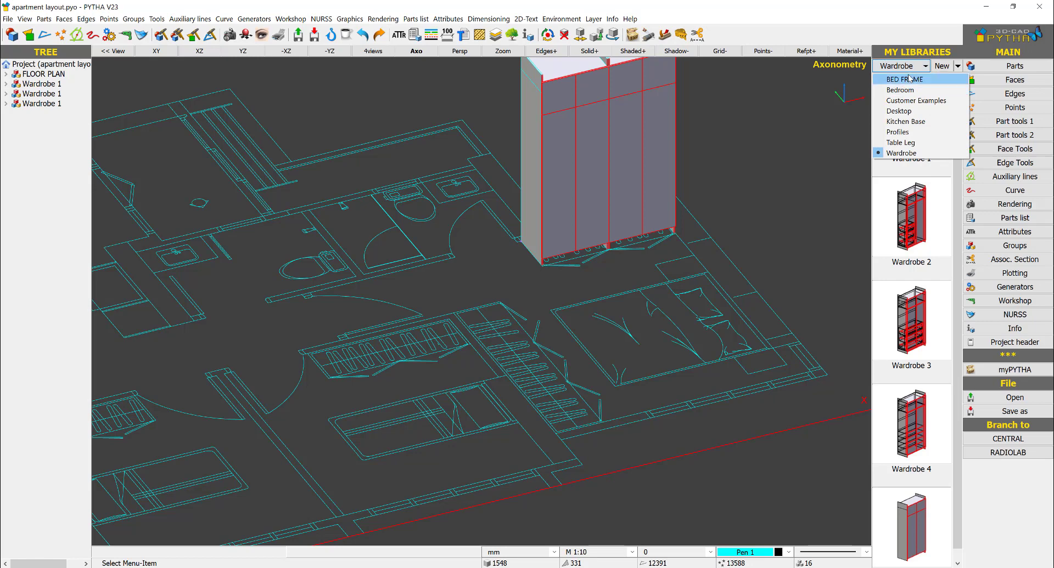
{"action": "left_click", "coordinate": [908, 77]}
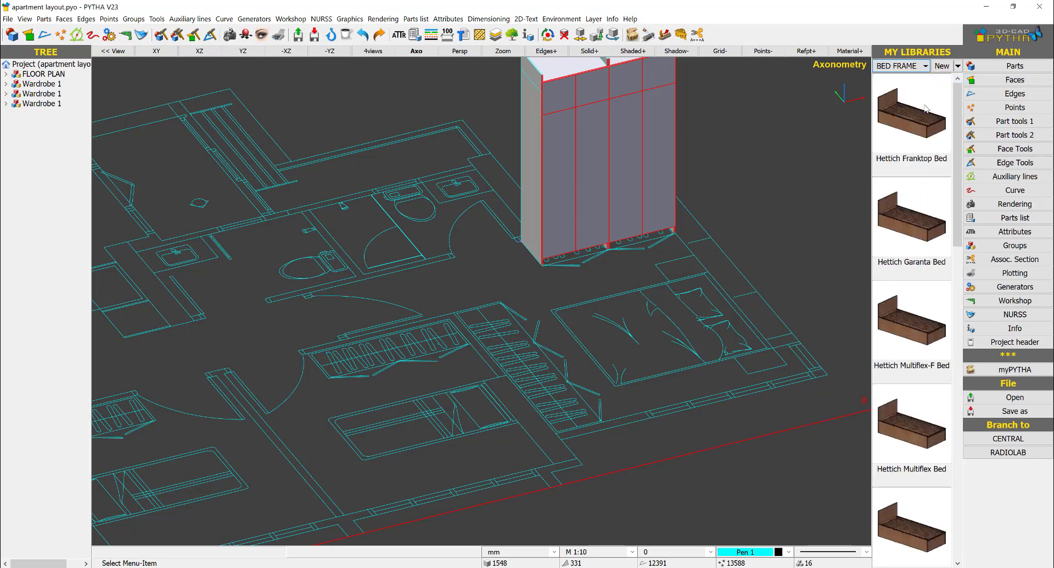
{"action": "left_click", "coordinate": [589, 50]}
{"action": "left_click", "coordinate": [927, 120]}
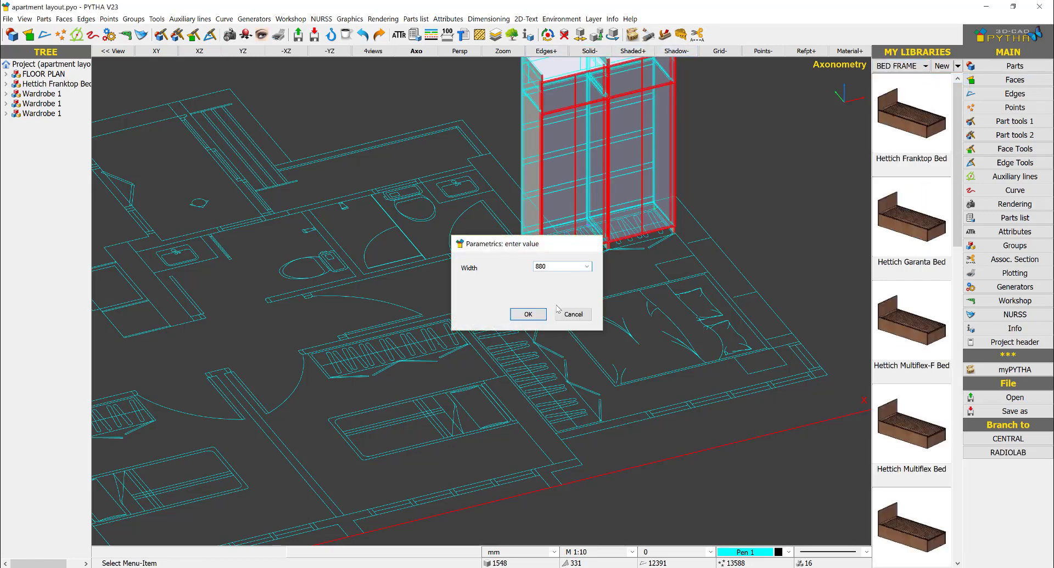
{"action": "left_click", "coordinate": [529, 315]}
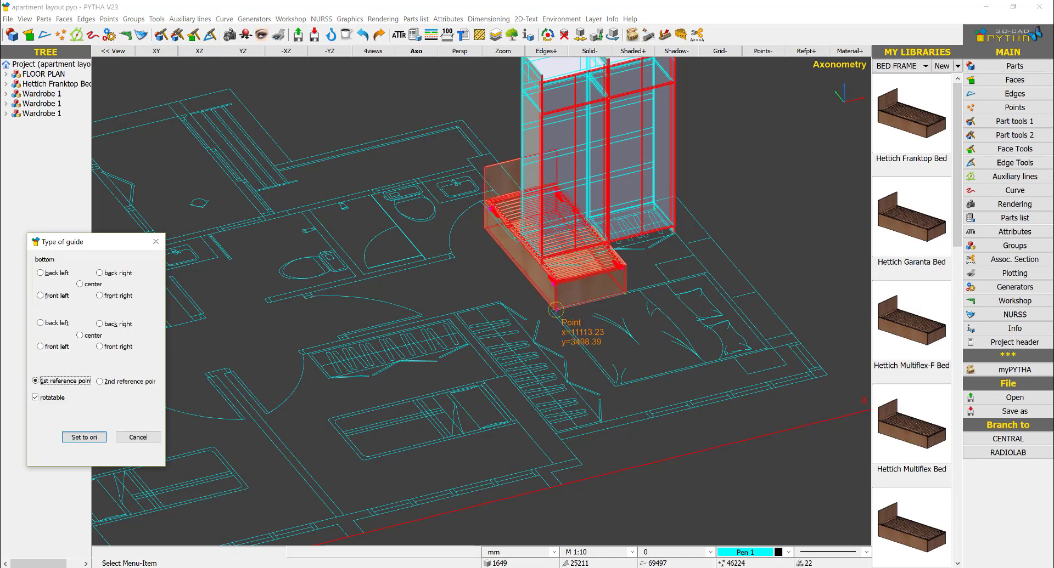
{"action": "left_click", "coordinate": [554, 311]}
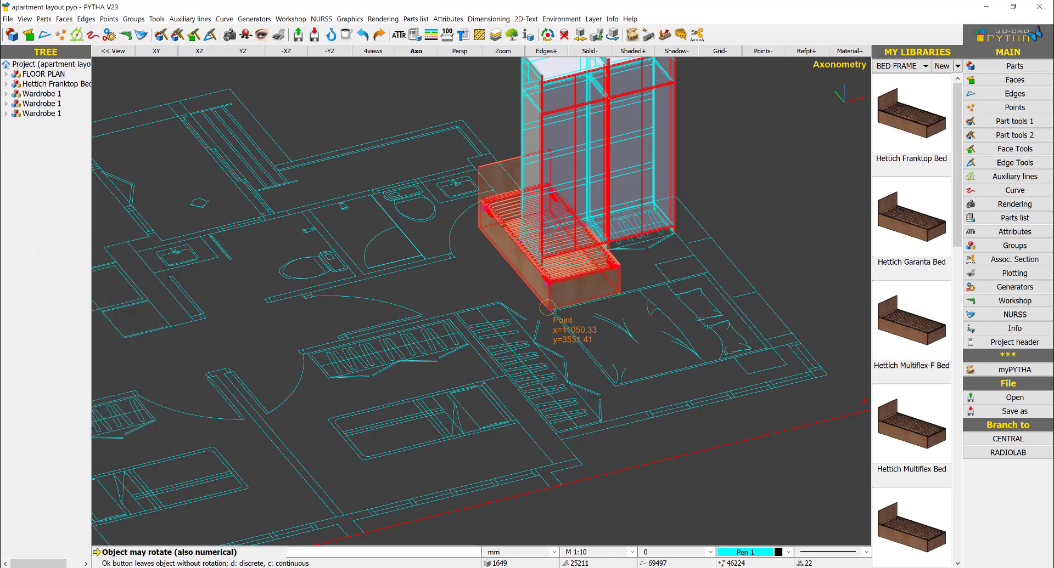
Rotate the bed onto the drawn bed outline, extend its width to 1830.46 and end the insertion without another copy
{"action": "left_click", "coordinate": [615, 388]}
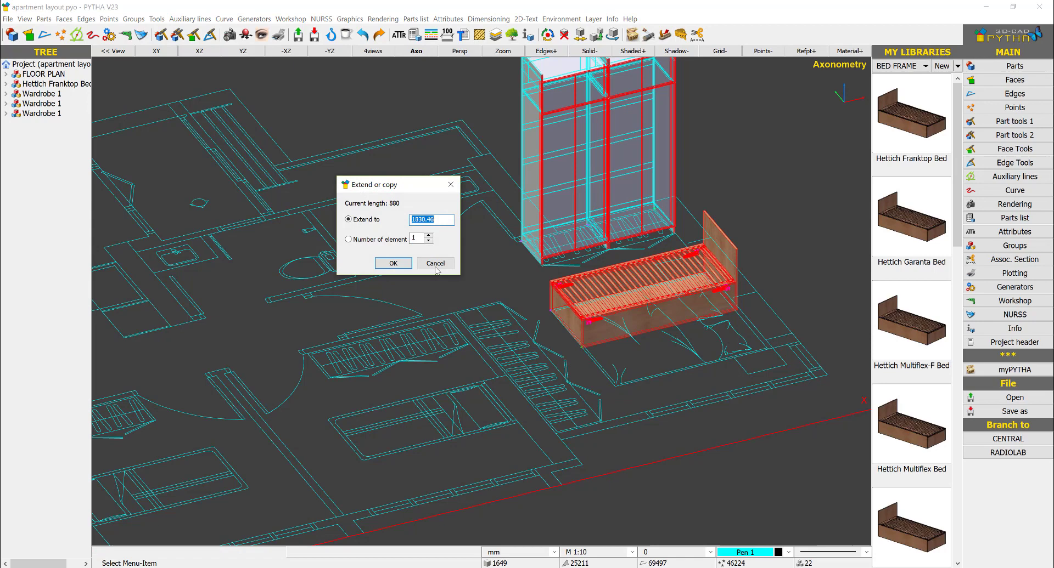
{"action": "left_click", "coordinate": [393, 263]}
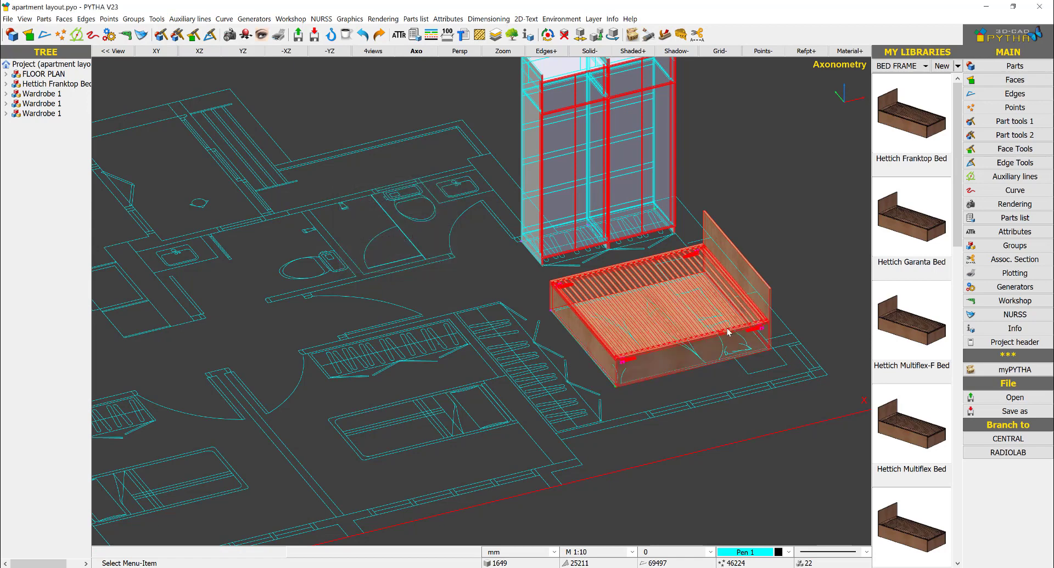
{"action": "key", "text": "Escape"}
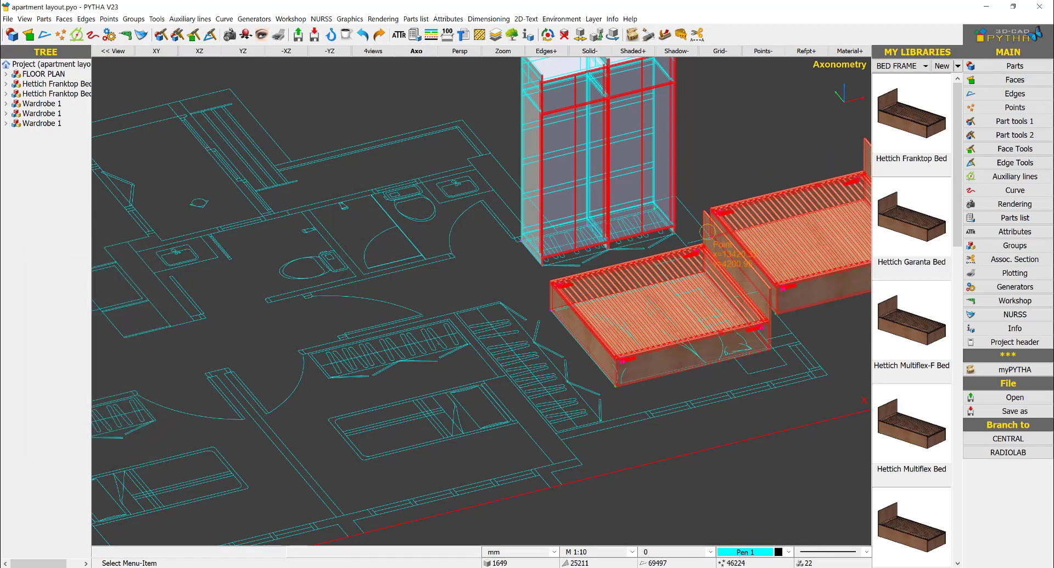
Insert the ShDl2DwSh 600 cabinet from the Bedroom library at the corner of the closet outline beside the bed
{"action": "middle_click_drag", "start_coordinate": [629, 363], "coordinate": [428, 335]}
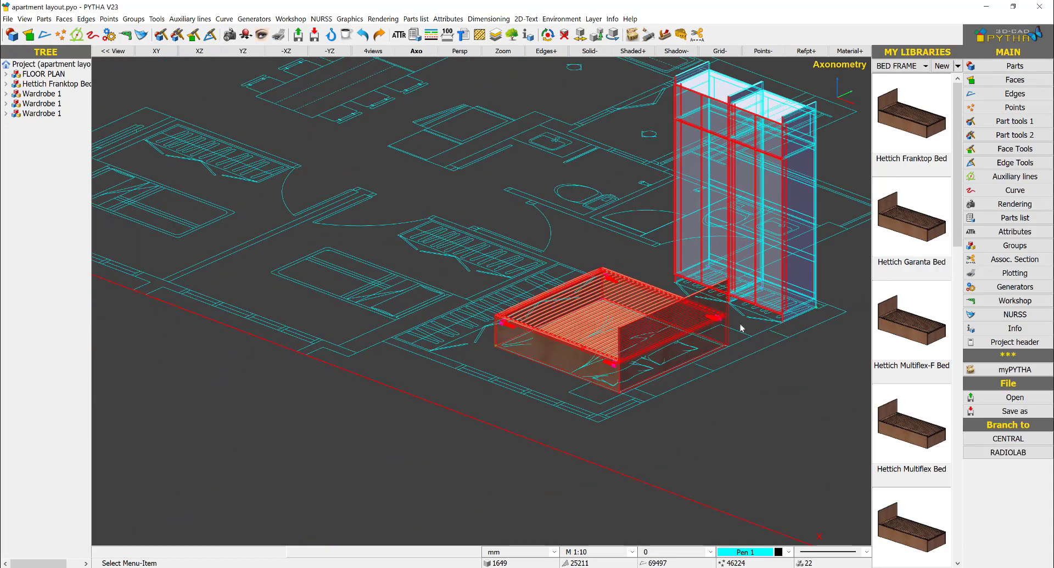
{"action": "scroll", "coordinate": [494, 311], "scroll_direction": "up", "scroll_amount": 3}
{"action": "left_click", "coordinate": [891, 70]}
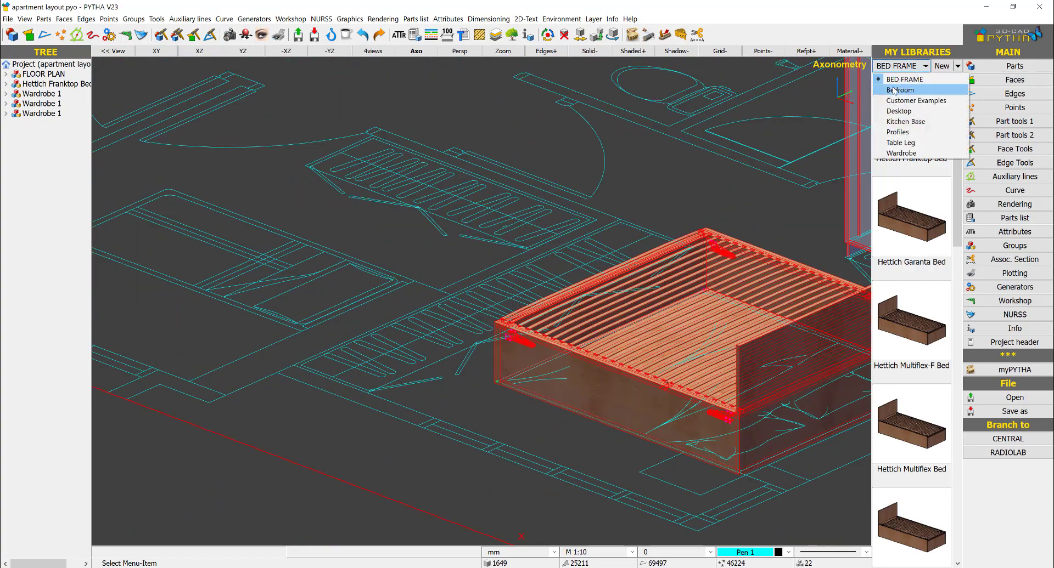
{"action": "left_click", "coordinate": [895, 90]}
{"action": "scroll", "coordinate": [936, 308], "scroll_direction": "down", "scroll_amount": 5}
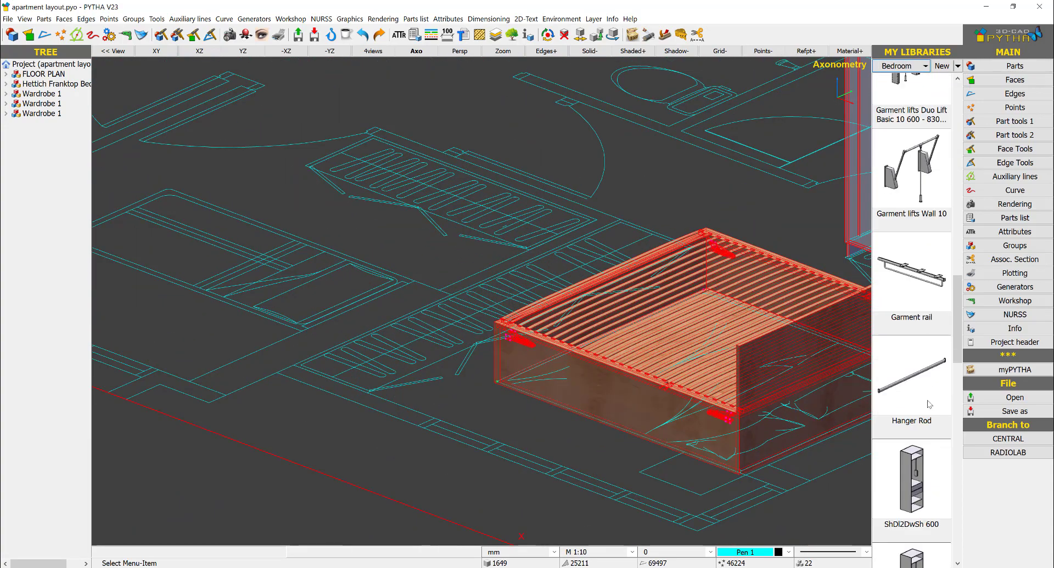
{"action": "left_click_drag", "start_coordinate": [922, 483], "coordinate": [299, 369]}
{"action": "key", "text": "Return"}
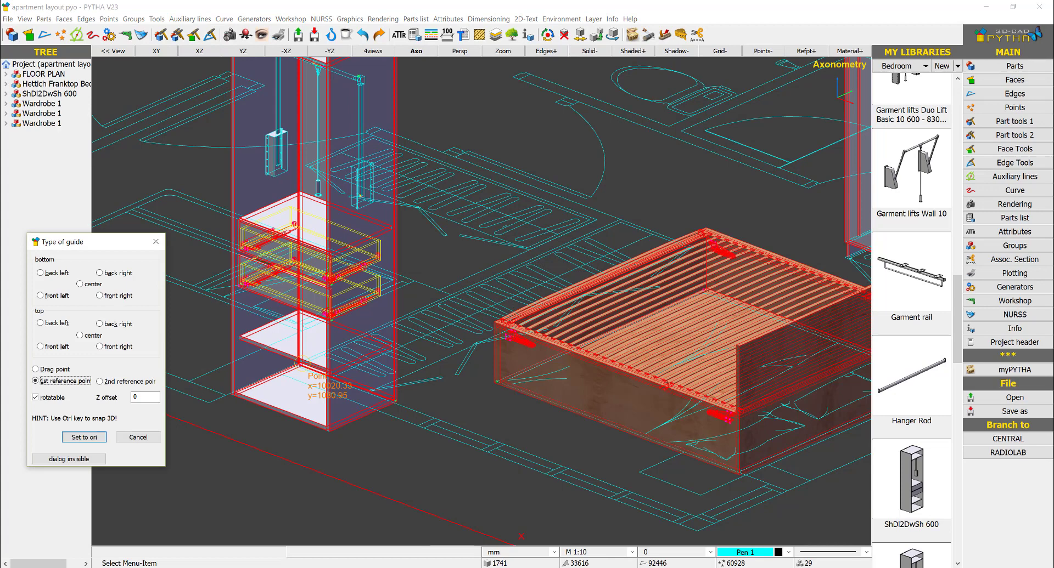
{"action": "left_click", "coordinate": [296, 365]}
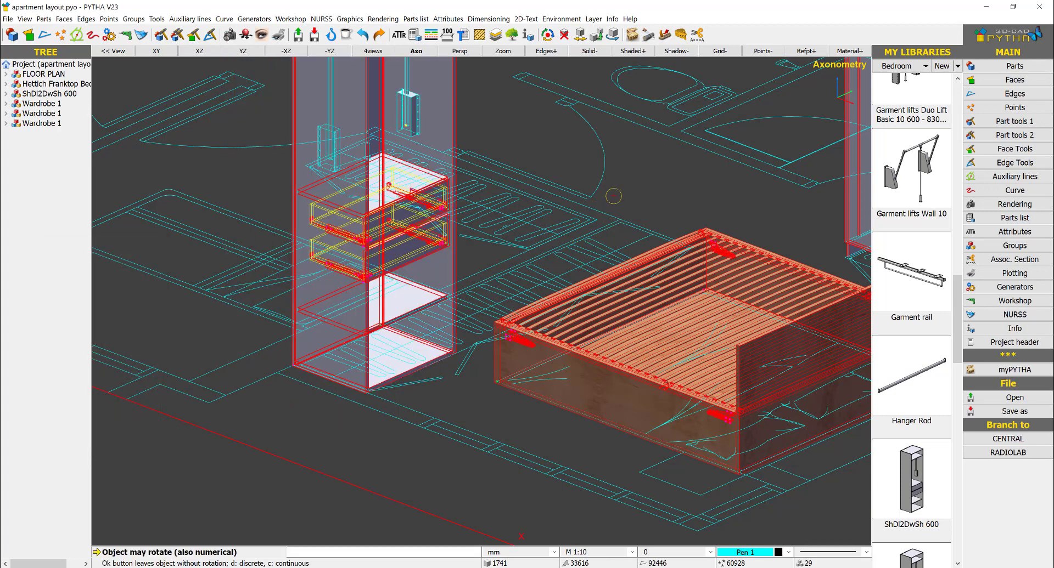
Accept the cabinet's orientation along the closet outline and repeat it as a row of five elements
{"action": "right_click", "coordinate": [624, 218]}
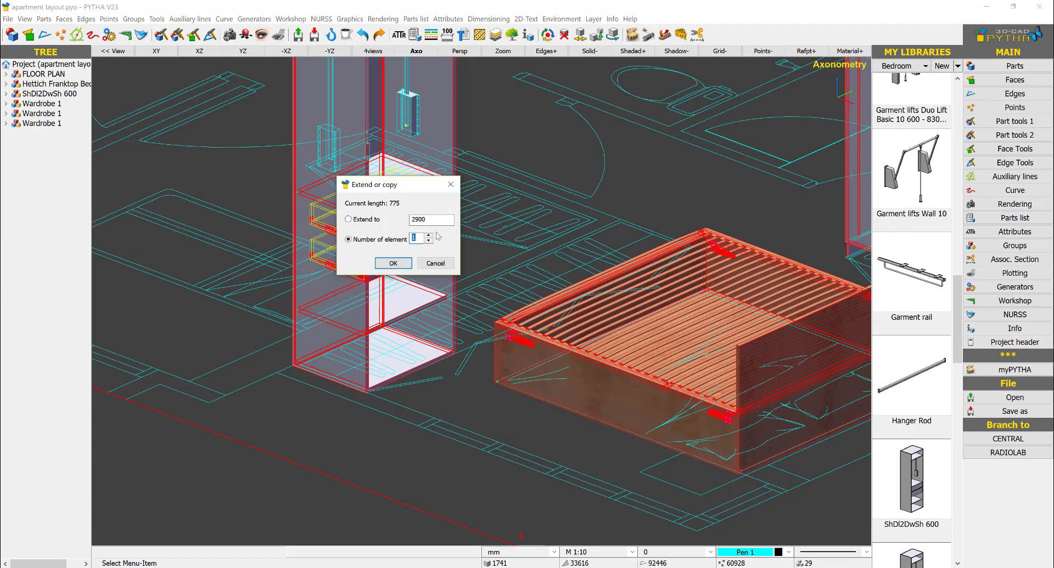
{"action": "type", "text": "3"}
{"action": "key", "text": "Return"}
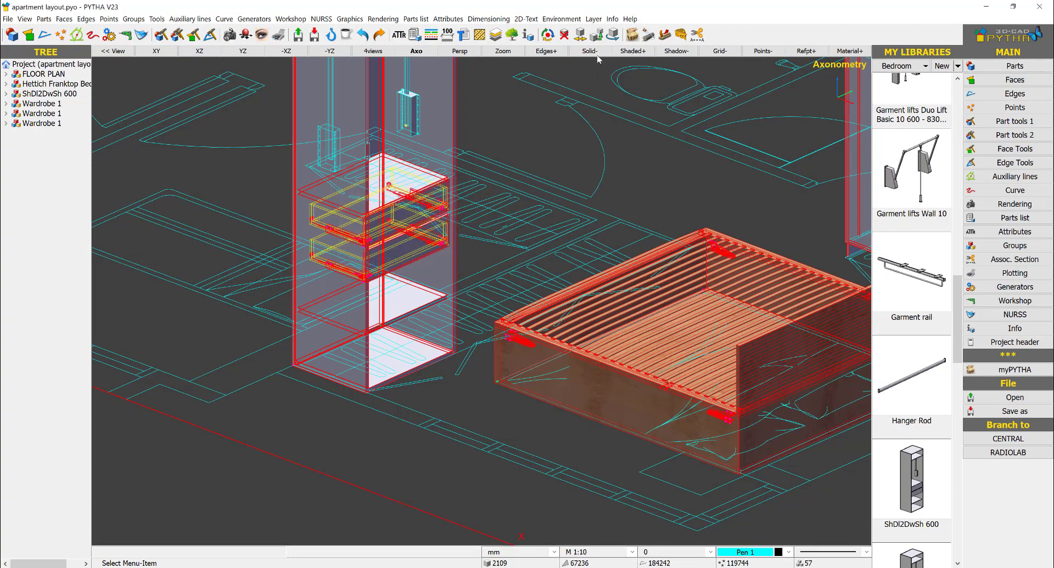
Switch on solid display and run the action that swings out the garment lift in the fourth cabinet of the row
{"action": "middle_click_drag", "start_coordinate": [565, 94], "coordinate": [501, 236]}
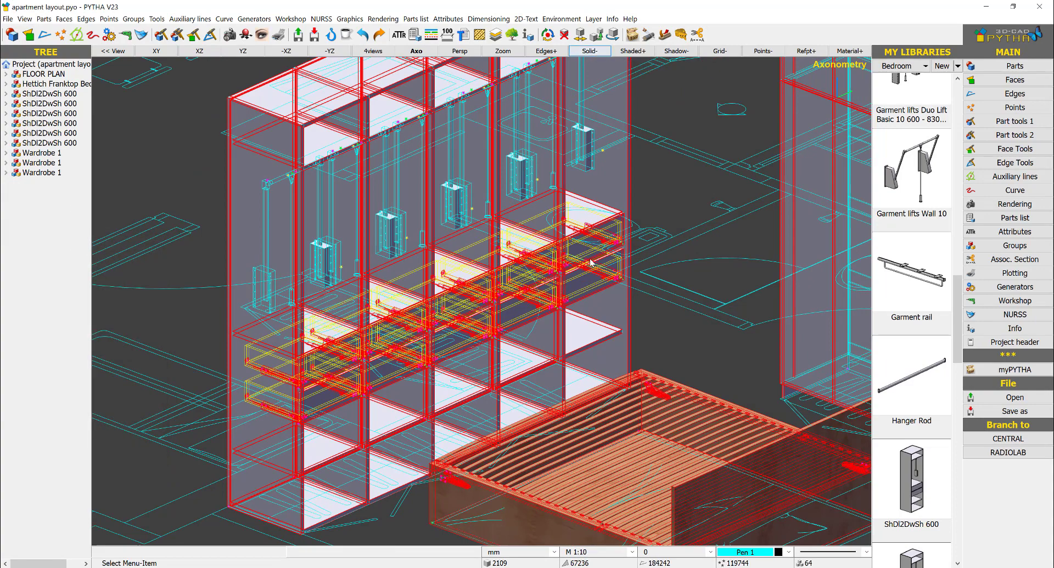
{"action": "left_click", "coordinate": [588, 51]}
{"action": "scroll", "coordinate": [489, 211], "scroll_direction": "up", "scroll_amount": 3}
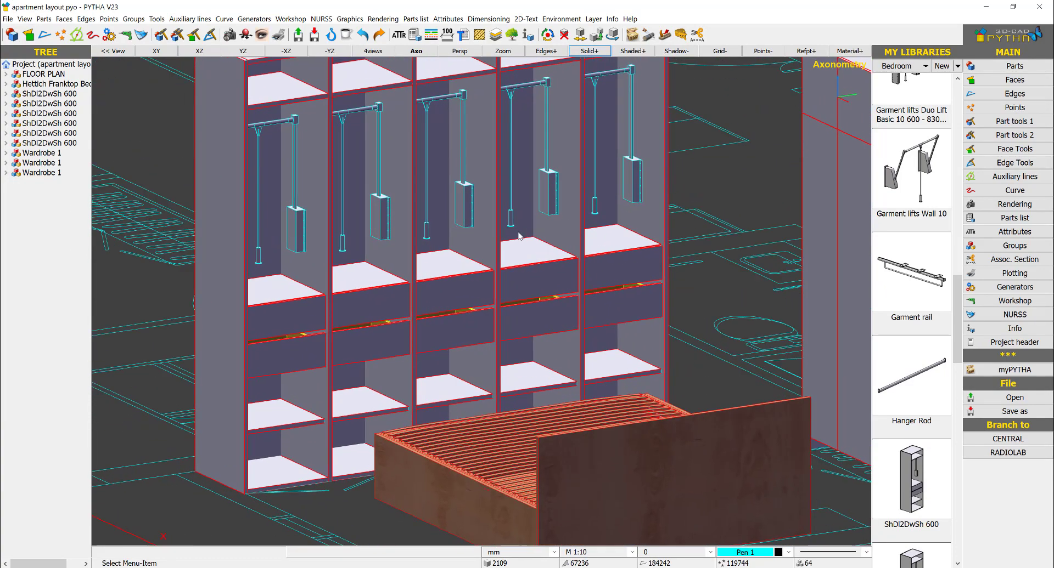
{"action": "right_click", "coordinate": [515, 228]}
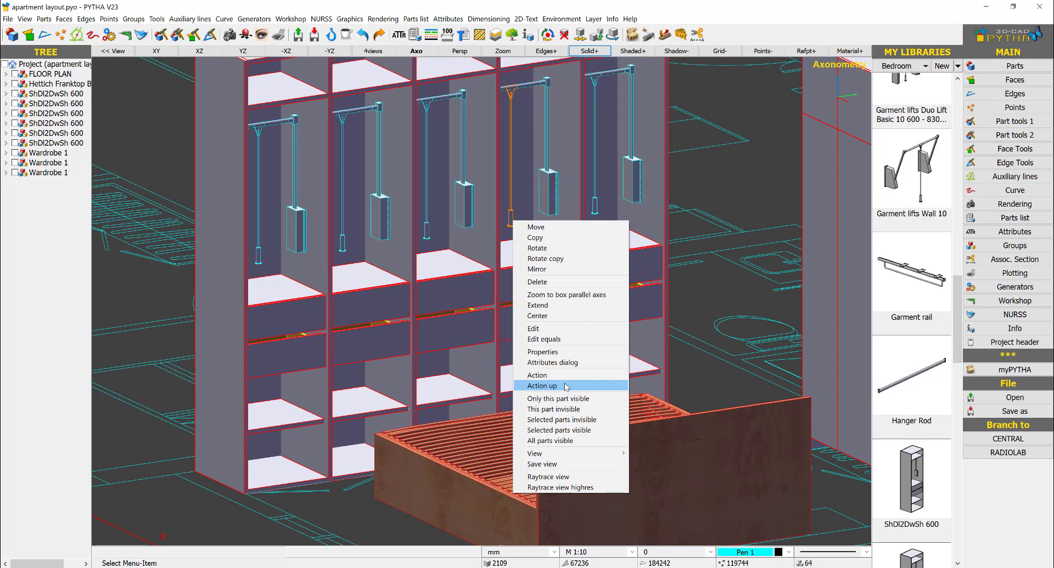
{"action": "left_click", "coordinate": [569, 382]}
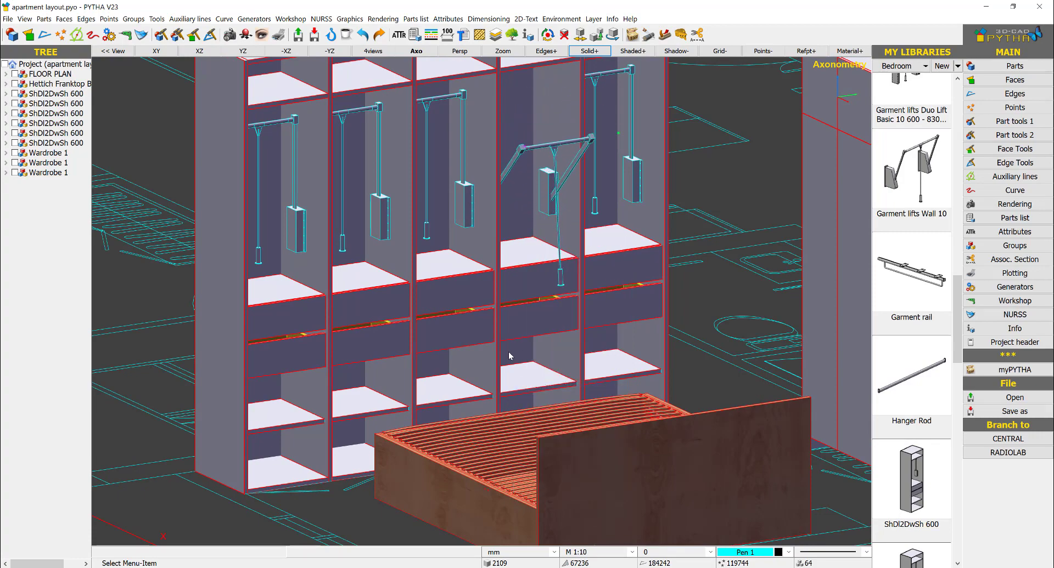
{"action": "middle_click_drag", "start_coordinate": [509, 356], "coordinate": [632, 356]}
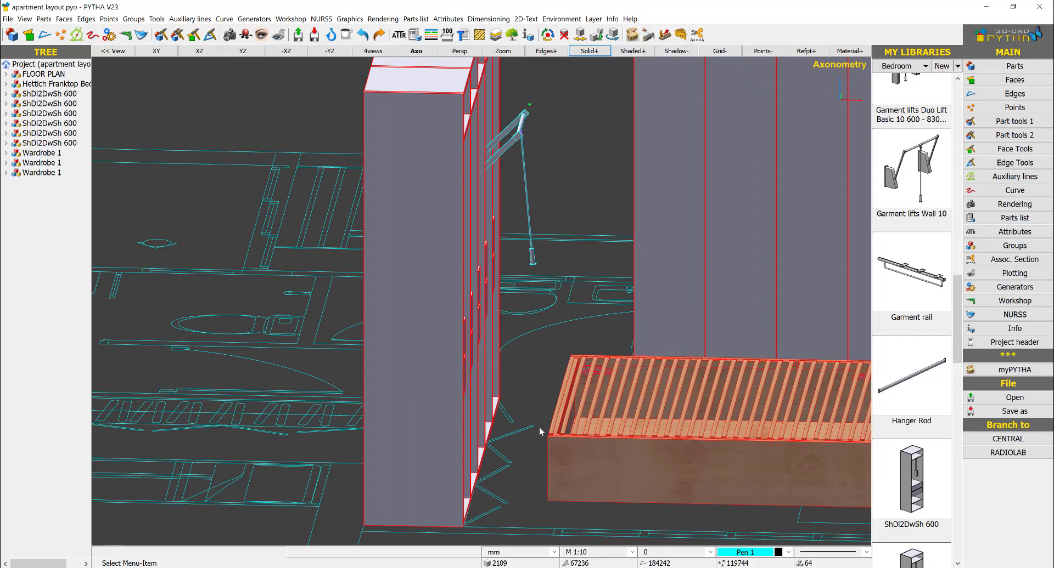
{"action": "middle_click_drag", "start_coordinate": [584, 392], "coordinate": [548, 375]}
{"action": "scroll", "coordinate": [575, 393], "scroll_direction": "down", "scroll_amount": 3}
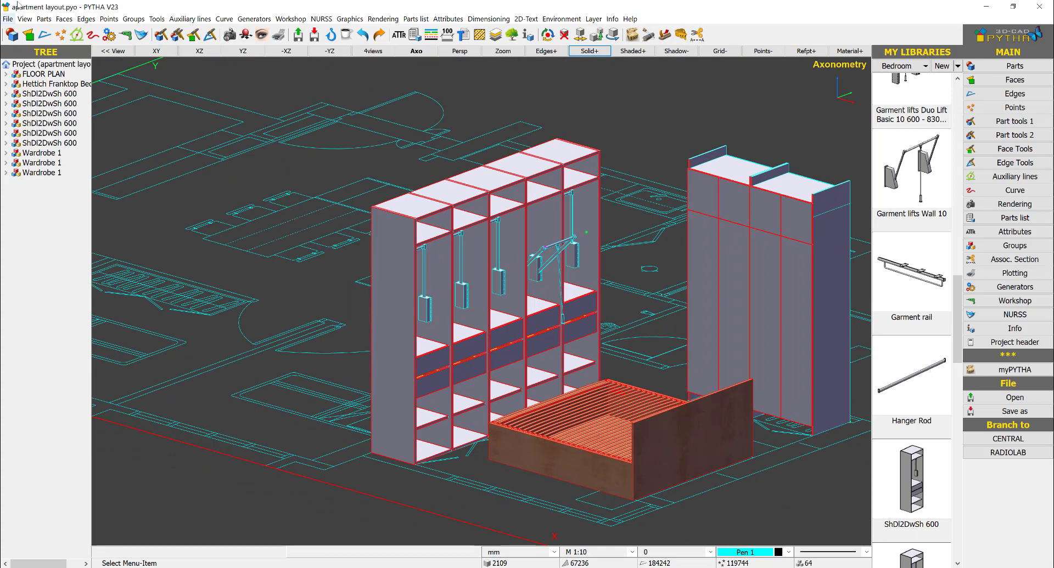
Start a new project without saving the changes to the apartment layout
{"action": "left_click", "coordinate": [11, 19]}
{"action": "left_click", "coordinate": [16, 28]}
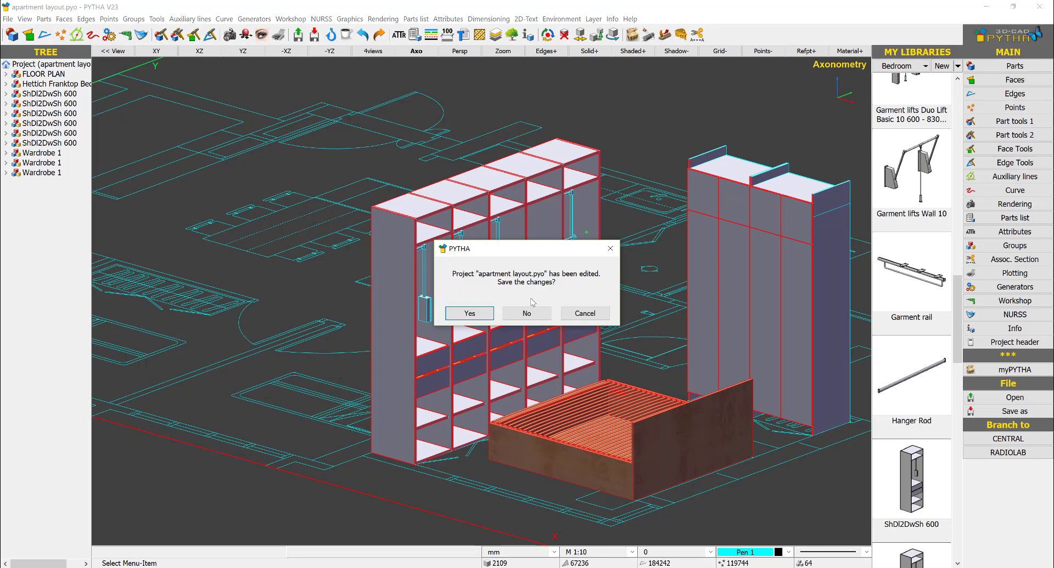
{"action": "left_click", "coordinate": [541, 313]}
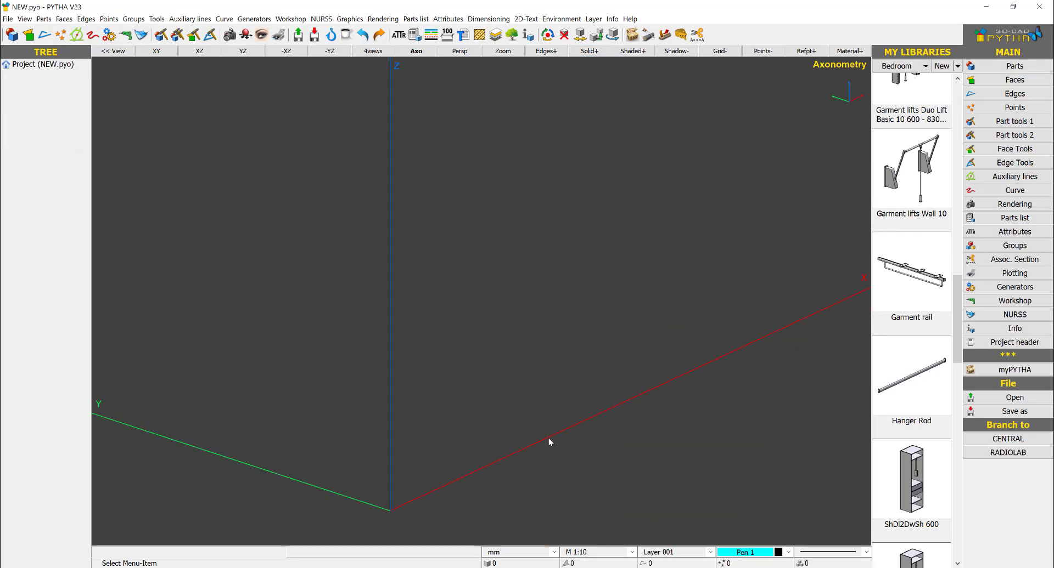
Draw a large solid block starting at the origin
{"action": "key", "text": "b"}
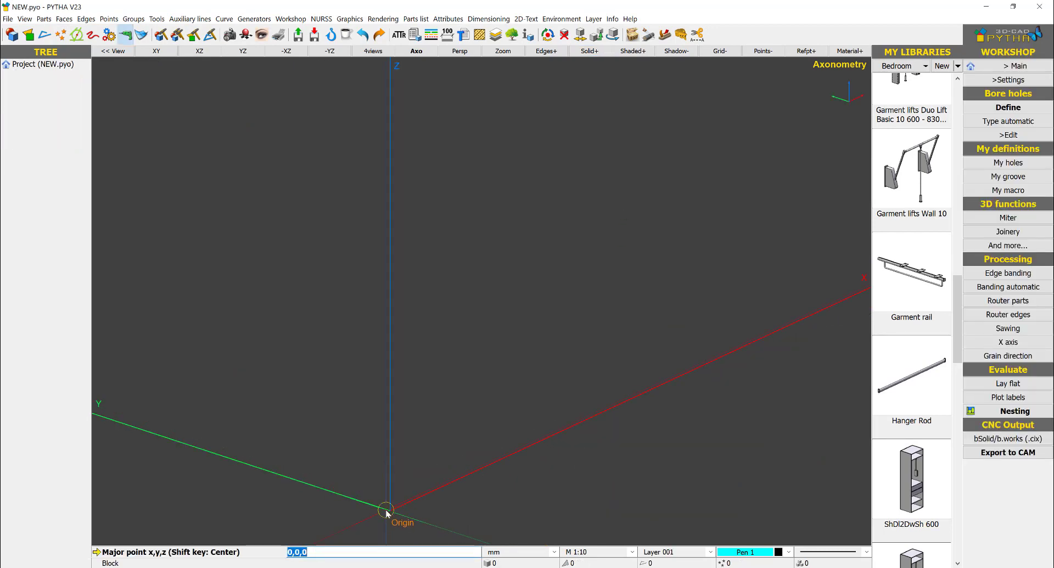
{"action": "left_click", "coordinate": [390, 511]}
{"action": "left_click", "coordinate": [541, 363]}
{"action": "left_click", "coordinate": [591, 111]}
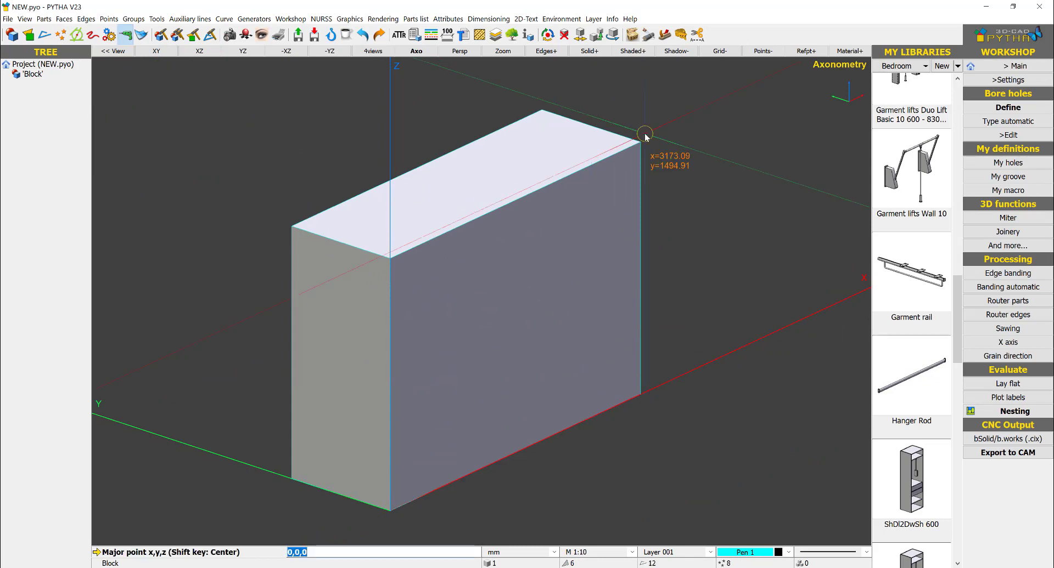
Draw a second, thinner block inside the first one, starting at its top front corner and extending downward
{"action": "left_click", "coordinate": [640, 143]}
{"action": "left_click", "coordinate": [413, 233]}
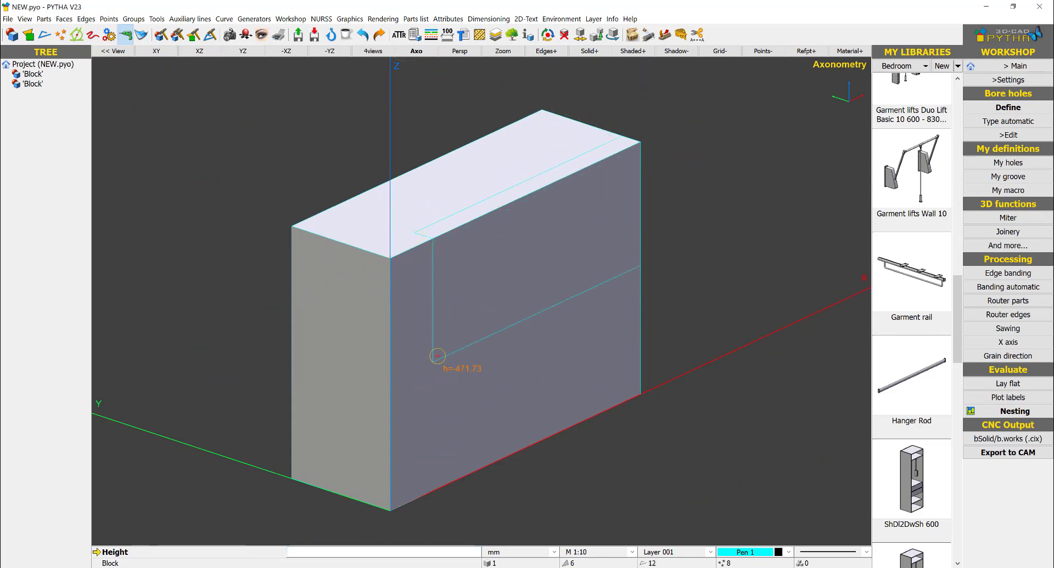
{"action": "left_click", "coordinate": [458, 425]}
Subtract the thinner block from the large block with Difference to cut a recess in its front face
{"action": "right_click", "coordinate": [660, 262]}
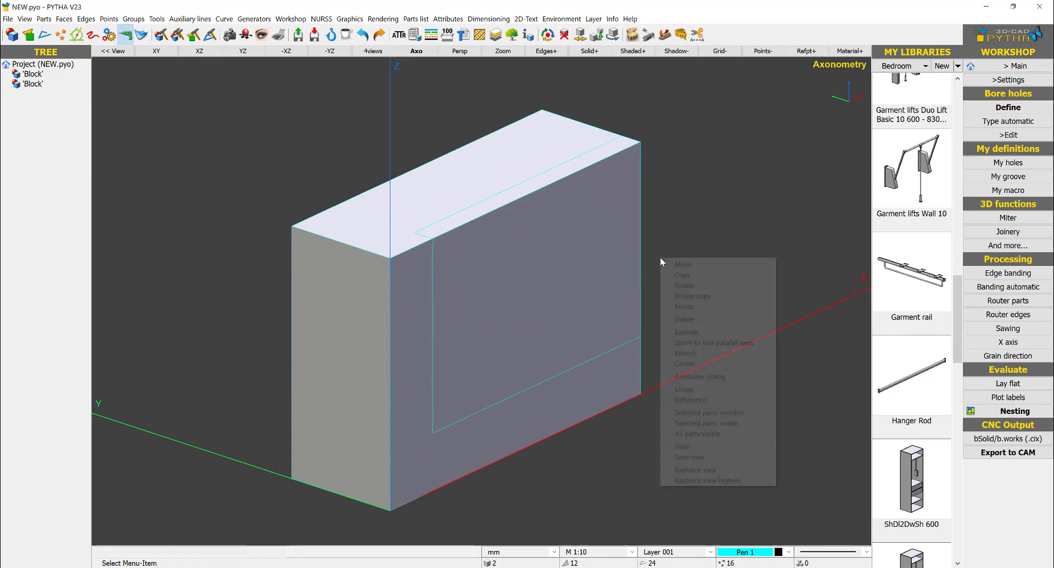
{"action": "left_click", "coordinate": [695, 435]}
{"action": "right_click", "coordinate": [724, 279]}
{"action": "left_click", "coordinate": [754, 421]}
{"action": "left_click", "coordinate": [430, 292]}
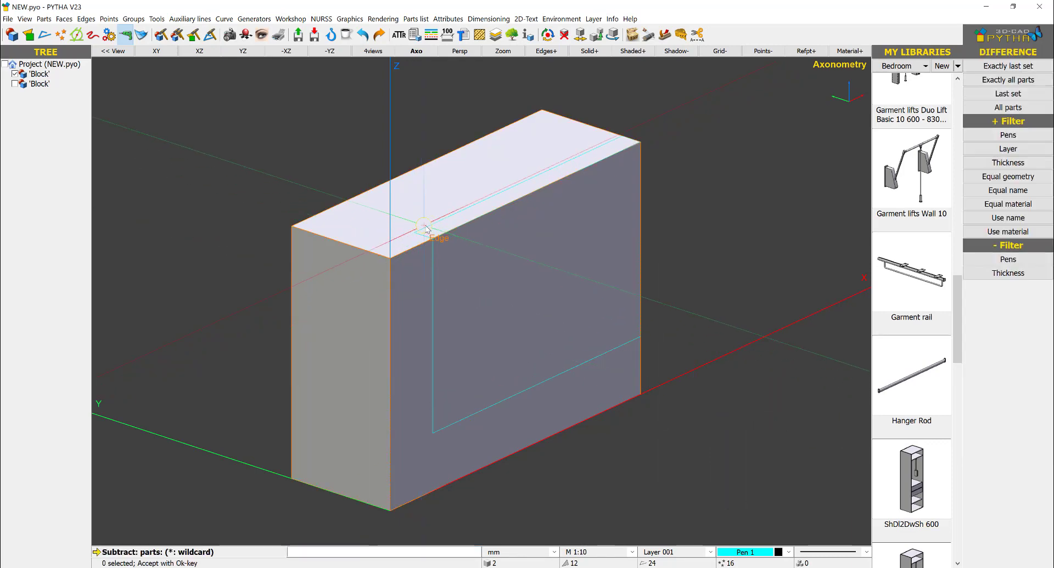
{"action": "right_click", "coordinate": [425, 226]}
Draw another block from the body's top rear corner, about half its depth and reaching partway down
{"action": "key", "text": "b"}
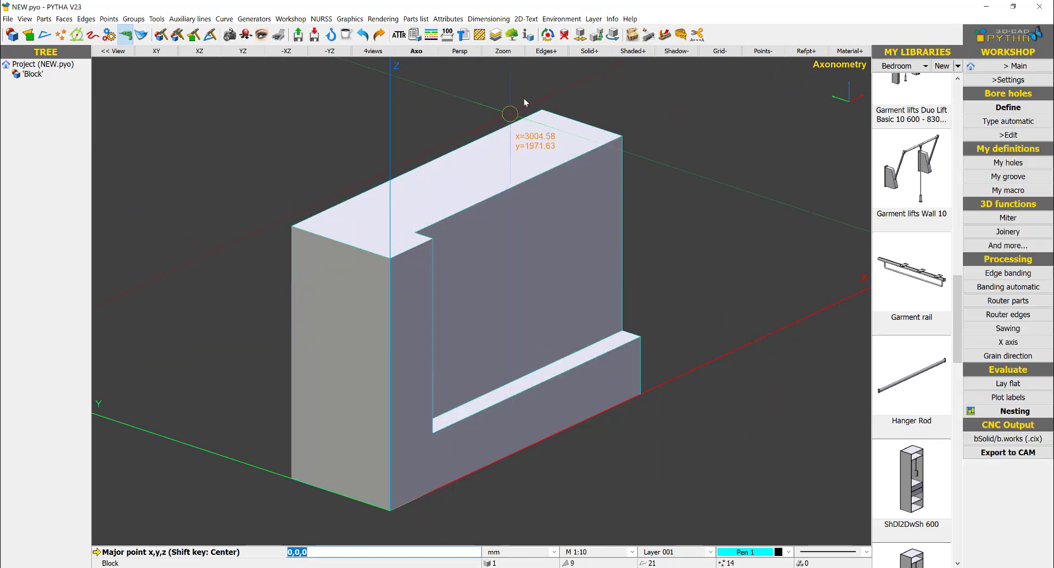
{"action": "left_click", "coordinate": [541, 108]}
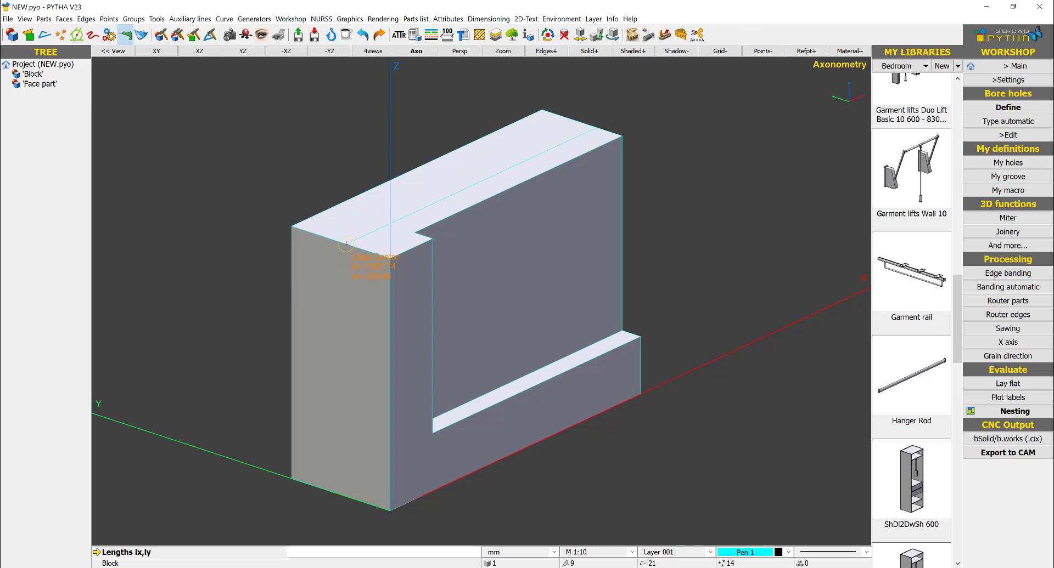
{"action": "left_click", "coordinate": [340, 242]}
{"action": "left_click", "coordinate": [344, 310]}
Subtract the rear block from the body with Difference to form a step along its back
{"action": "right_click", "coordinate": [252, 187]}
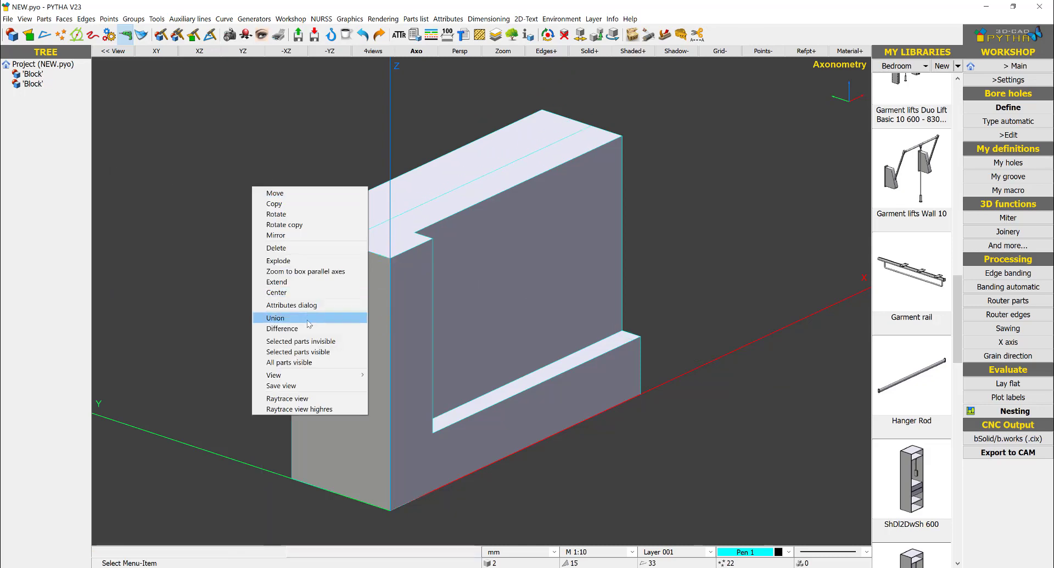
{"action": "left_click", "coordinate": [291, 327]}
{"action": "left_click", "coordinate": [341, 280]}
{"action": "right_click", "coordinate": [343, 329]}
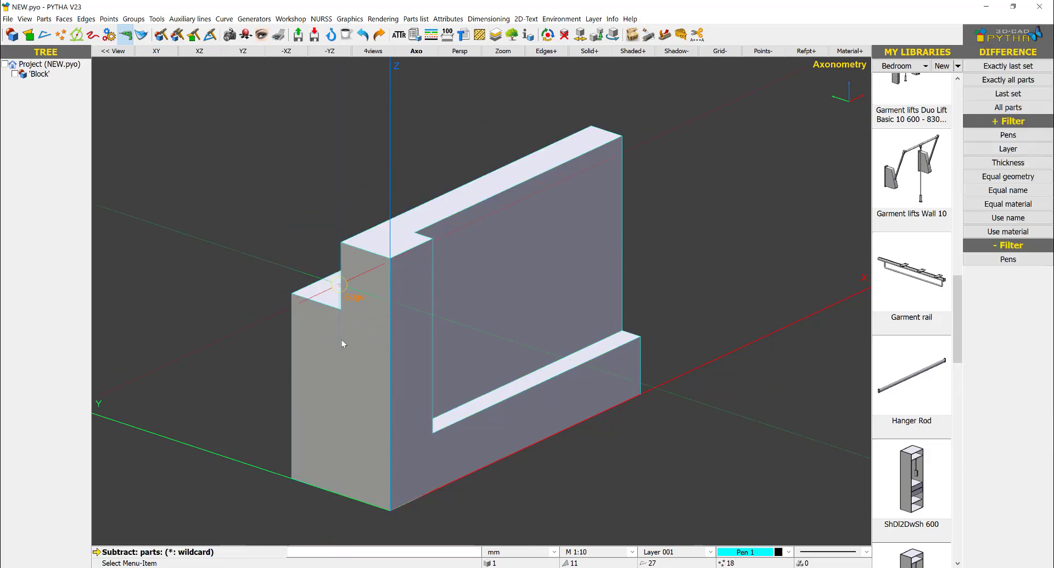
{"action": "middle_click_drag", "start_coordinate": [344, 343], "coordinate": [505, 340]}
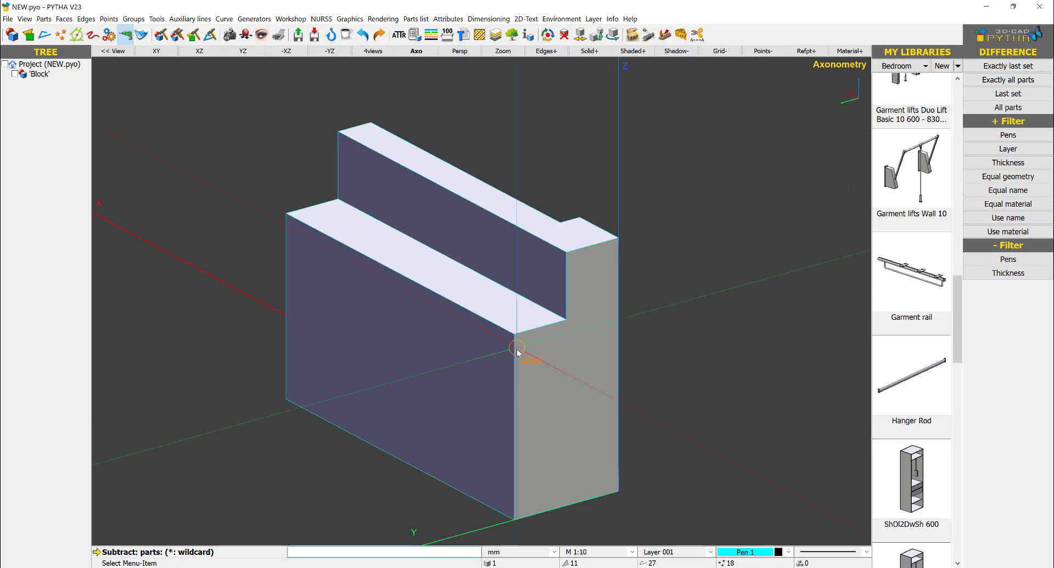
{"action": "scroll", "coordinate": [567, 349], "scroll_direction": "down", "scroll_amount": 2}
{"action": "right_click", "coordinate": [704, 197]}
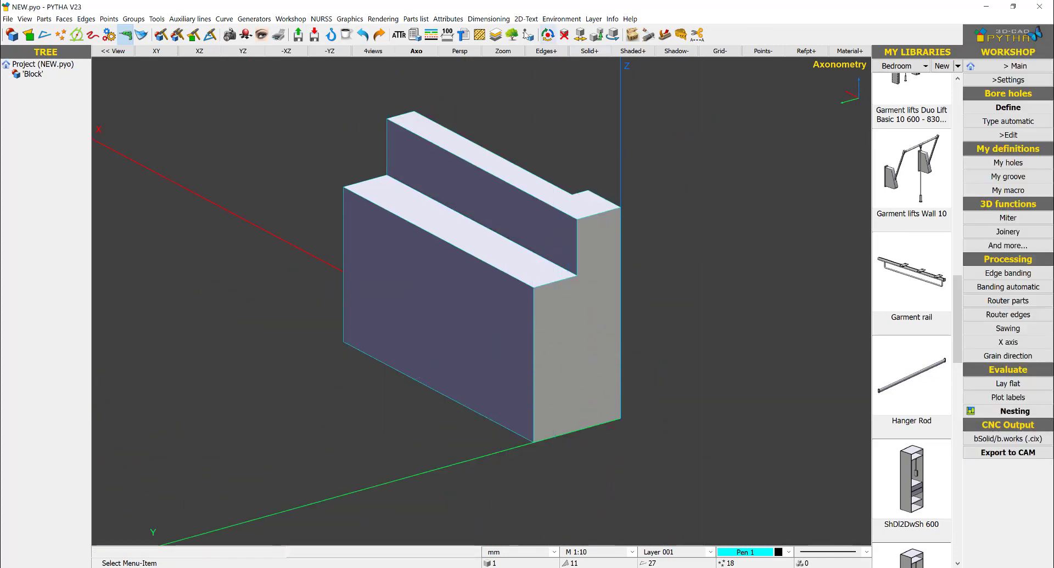
Switch to edge editing and move the body's lower rear edge inward along Y so that the back face slopes
{"action": "left_click", "coordinate": [546, 35]}
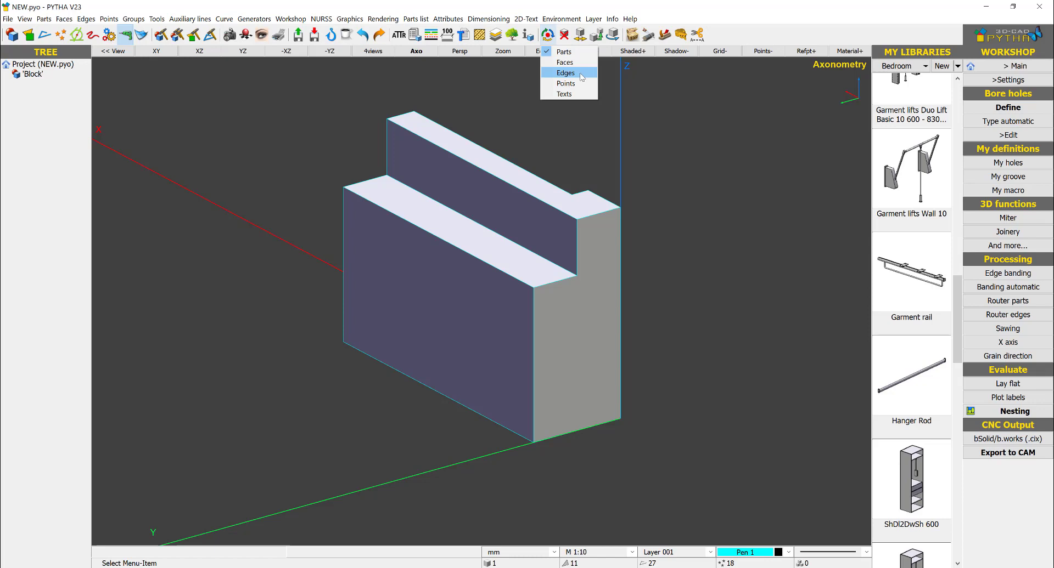
{"action": "left_click", "coordinate": [562, 73]}
{"action": "left_click", "coordinate": [579, 35]}
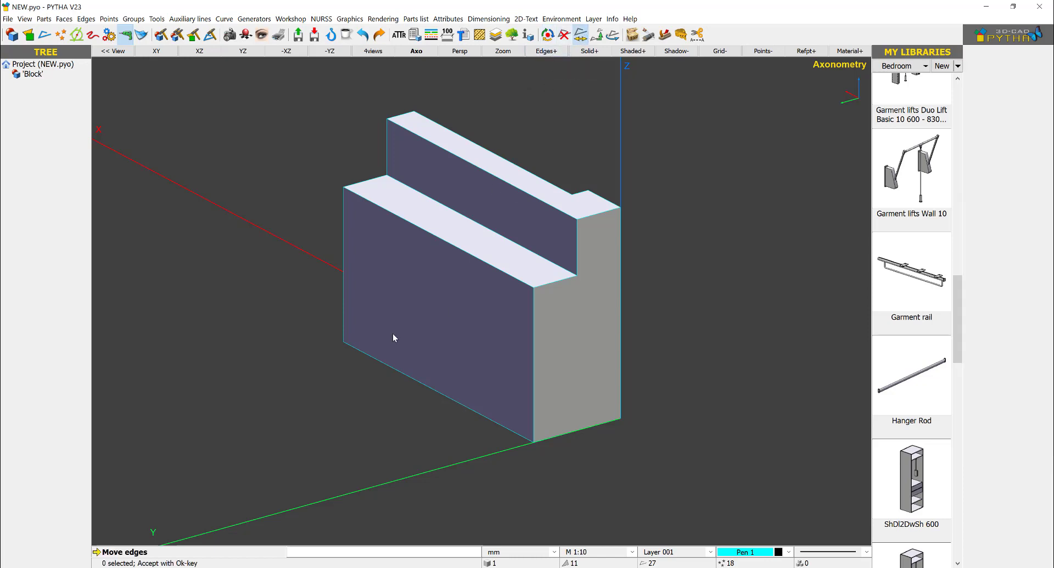
{"action": "left_click", "coordinate": [419, 382]}
{"action": "right_click", "coordinate": [454, 352]}
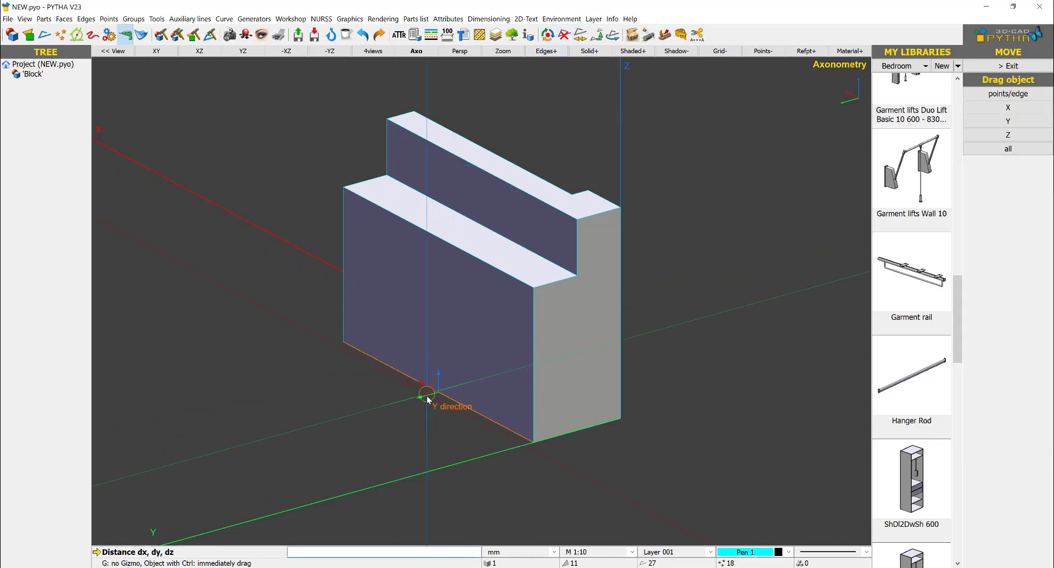
{"action": "left_click_drag", "start_coordinate": [419, 396], "coordinate": [473, 382]}
{"action": "middle_click_drag", "start_coordinate": [626, 374], "coordinate": [560, 323]}
{"action": "key", "text": "Escape"}
{"action": "middle_click_drag", "start_coordinate": [626, 357], "coordinate": [541, 301]}
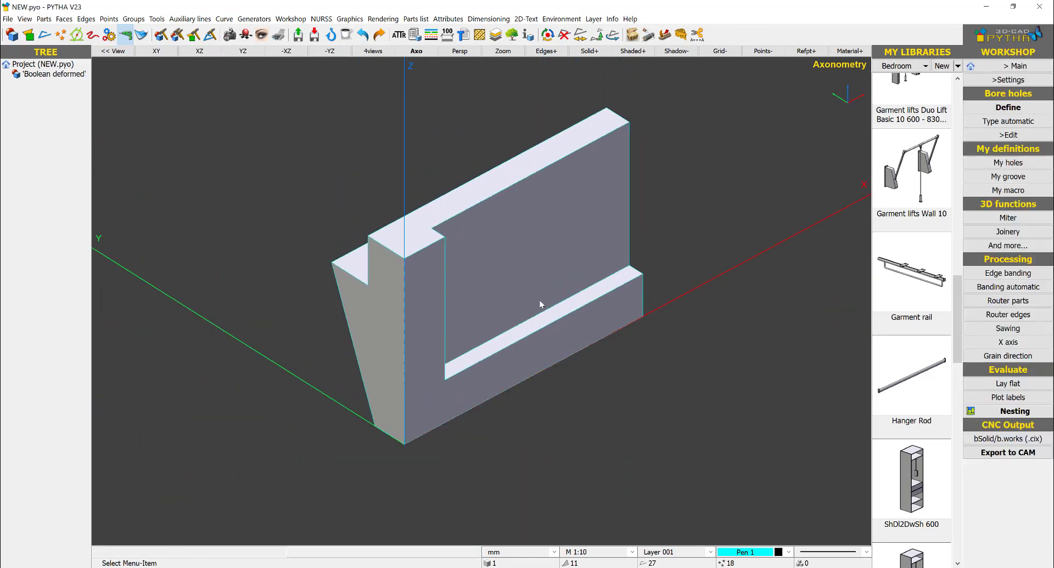
Generate section lines through the deformed body in the YZ plane with a count of 6
{"action": "left_click", "coordinate": [1013, 72]}
{"action": "middle_click_drag", "start_coordinate": [653, 203], "coordinate": [494, 281]}
{"action": "left_click", "coordinate": [1014, 135]}
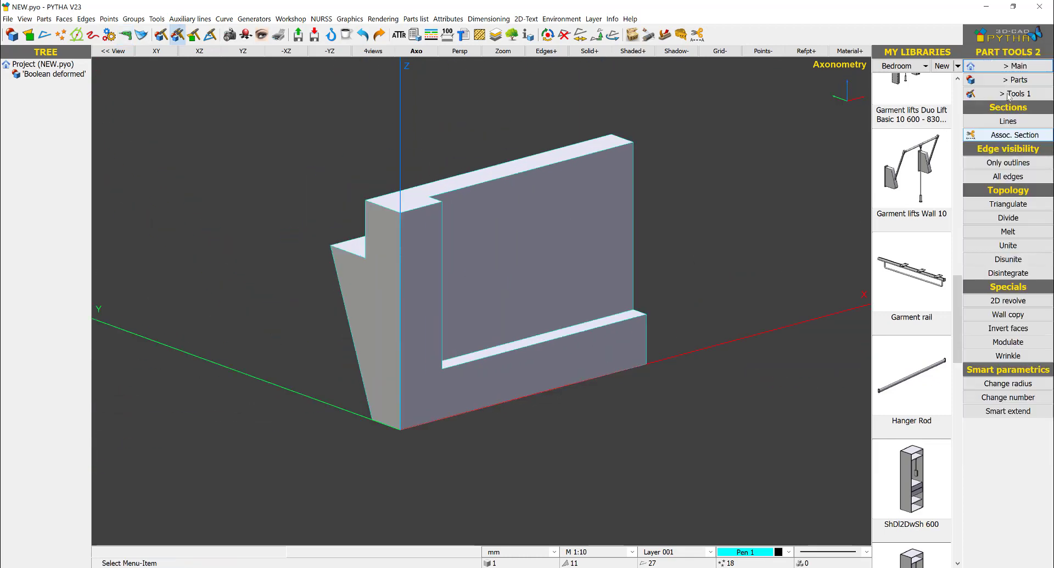
{"action": "left_click", "coordinate": [1010, 122]}
{"action": "left_click", "coordinate": [564, 230]}
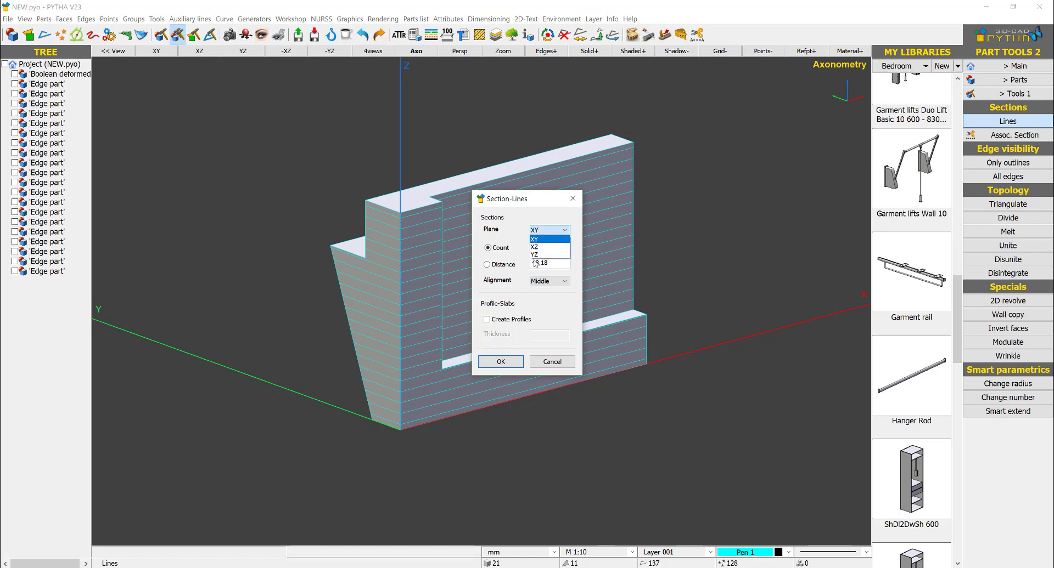
{"action": "left_click", "coordinate": [543, 258]}
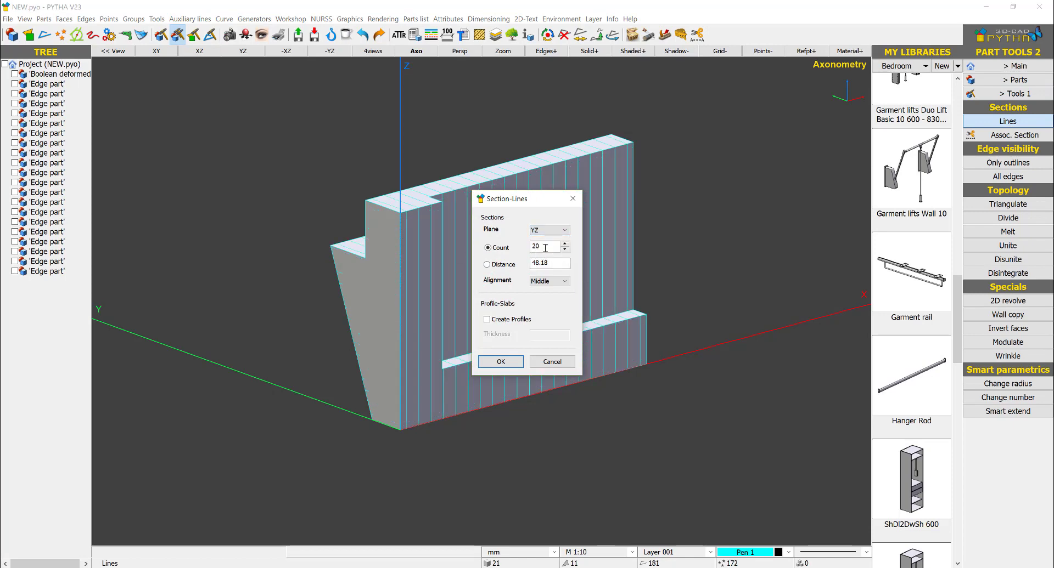
{"action": "type", "text": "6"}
Turn the six section lines into profile slabs with a thickness of 25 mm
{"action": "left_click", "coordinate": [516, 319]}
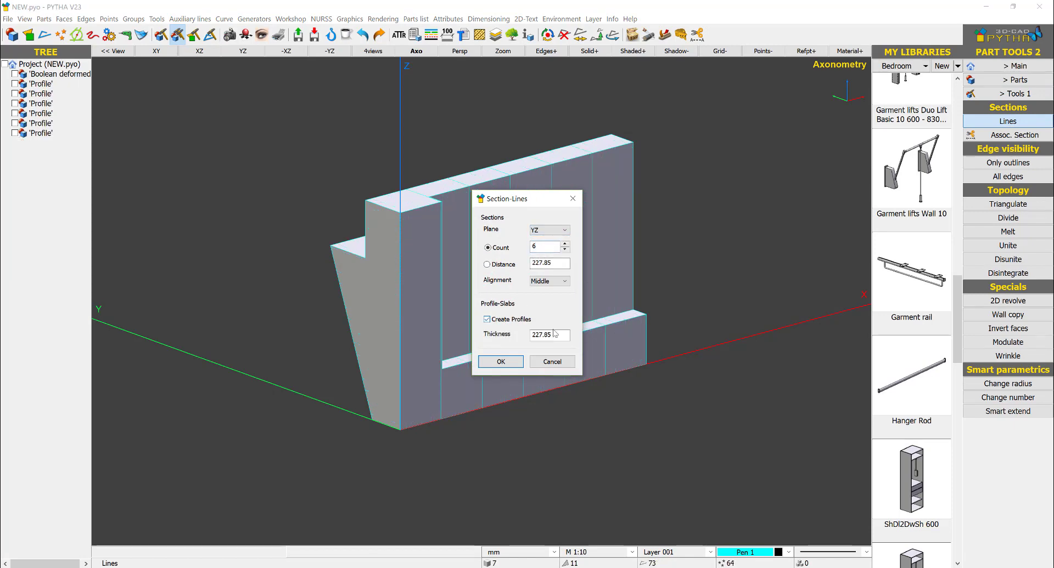
{"action": "left_click_drag", "start_coordinate": [554, 335], "coordinate": [419, 320]}
{"action": "type", "text": "25"}
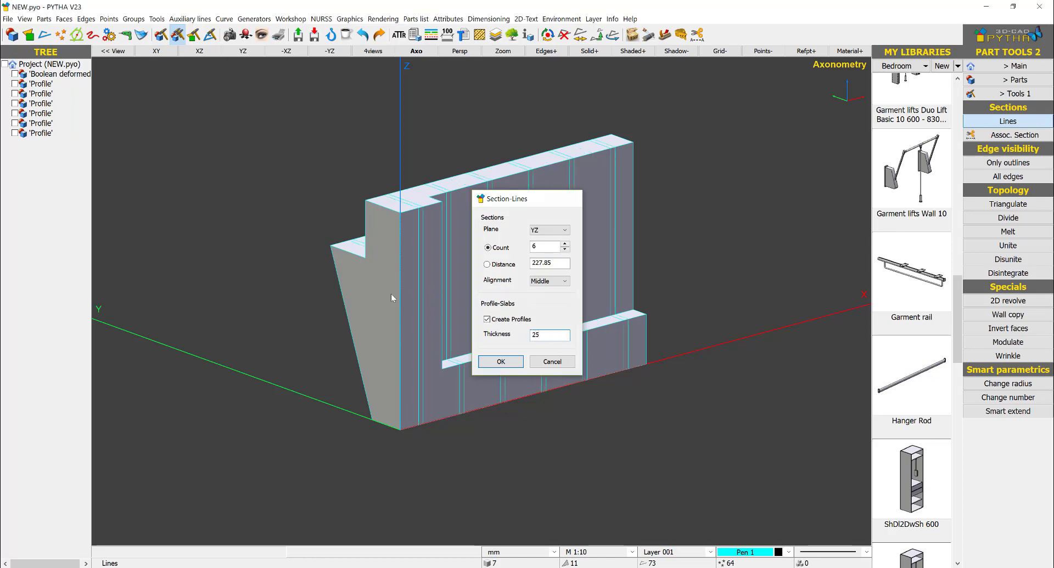
{"action": "key", "text": "Return"}
Move the solid body along the X direction, clear of the profile slabs
{"action": "right_click", "coordinate": [399, 254]}
{"action": "left_click", "coordinate": [423, 256]}
{"action": "scroll", "coordinate": [492, 267], "scroll_direction": "down", "scroll_amount": 3}
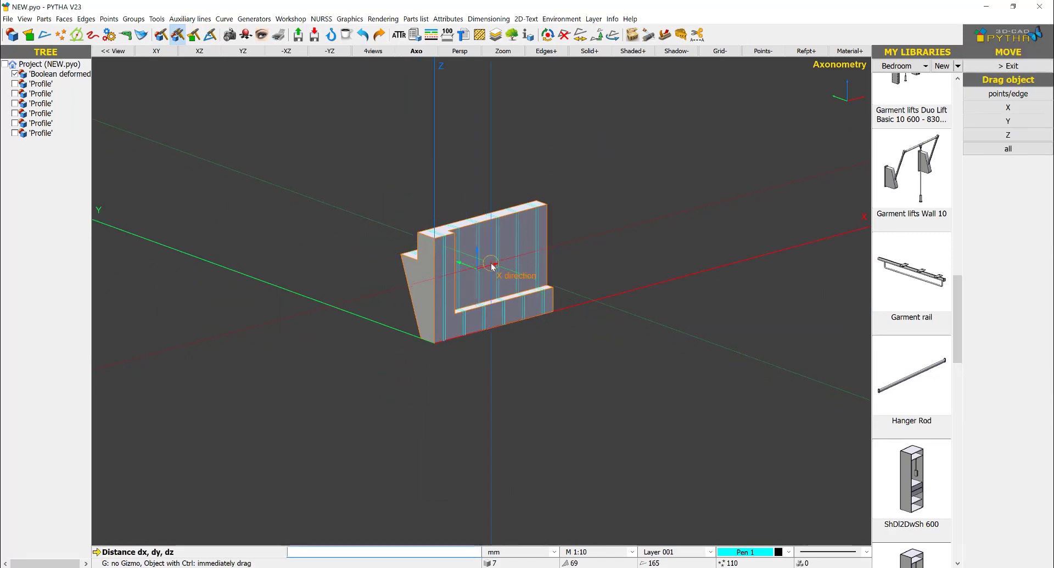
{"action": "left_click", "coordinate": [744, 193]}
{"action": "middle_click_drag", "start_coordinate": [574, 280], "coordinate": [364, 360]}
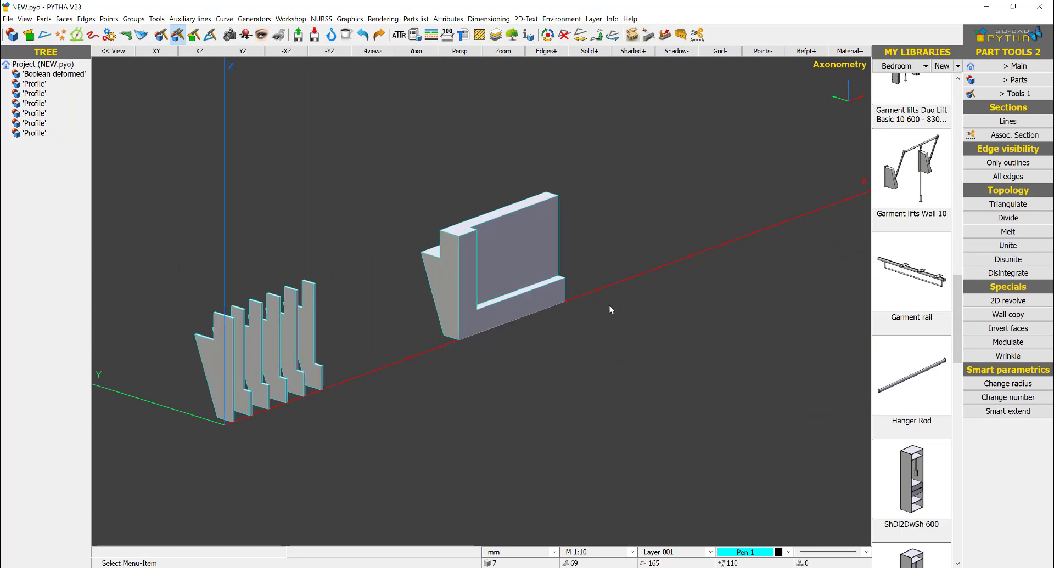
Convert the body into single parallel boards 8 mm thick, deleting the original solid
{"action": "left_click", "coordinate": [1015, 66]}
{"action": "left_click", "coordinate": [1028, 142]}
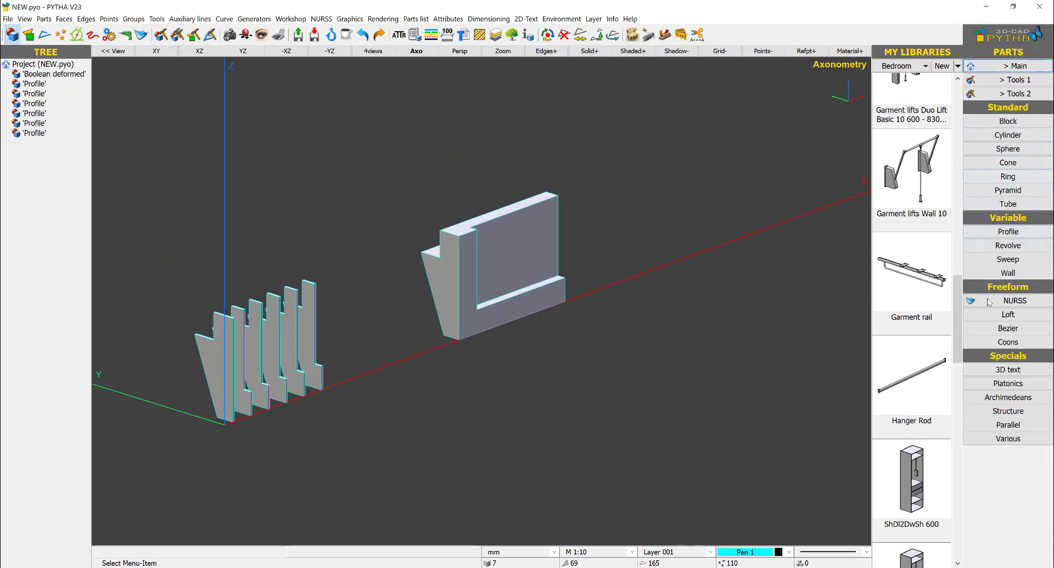
{"action": "left_click", "coordinate": [1007, 425]}
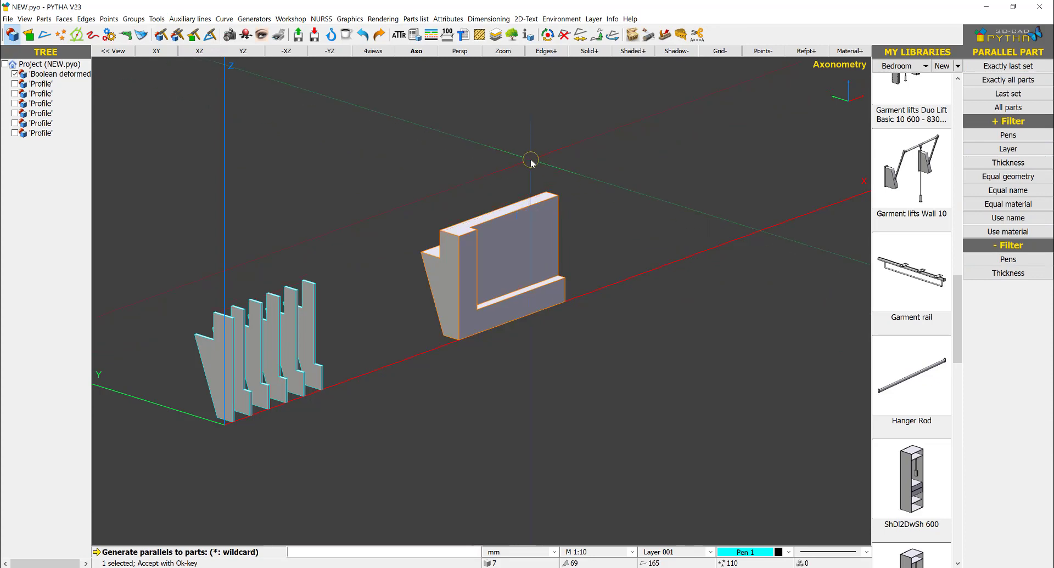
{"action": "left_click", "coordinate": [530, 160]}
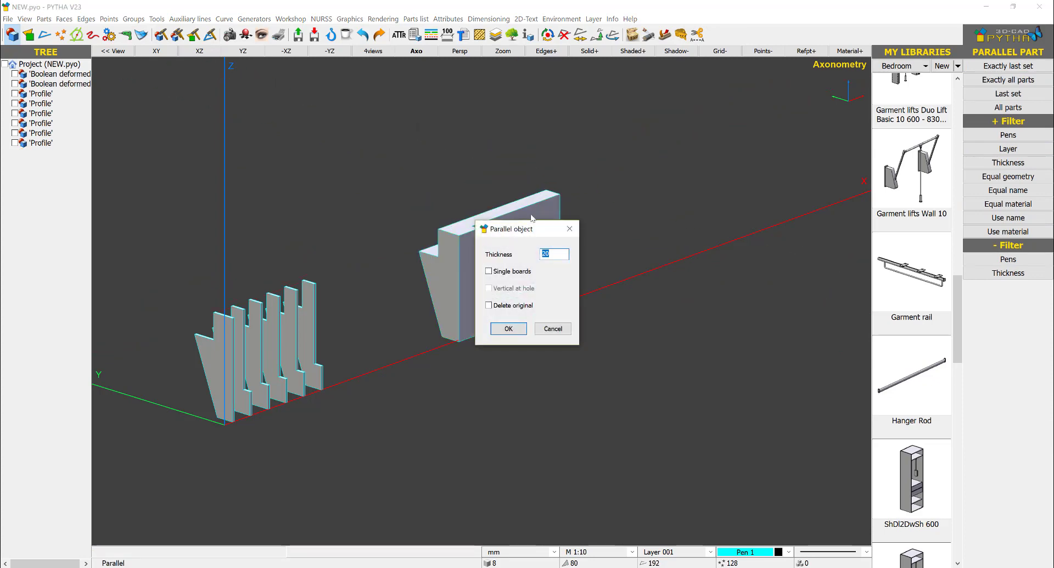
{"action": "type", "text": "8"}
{"action": "left_click", "coordinate": [511, 271]}
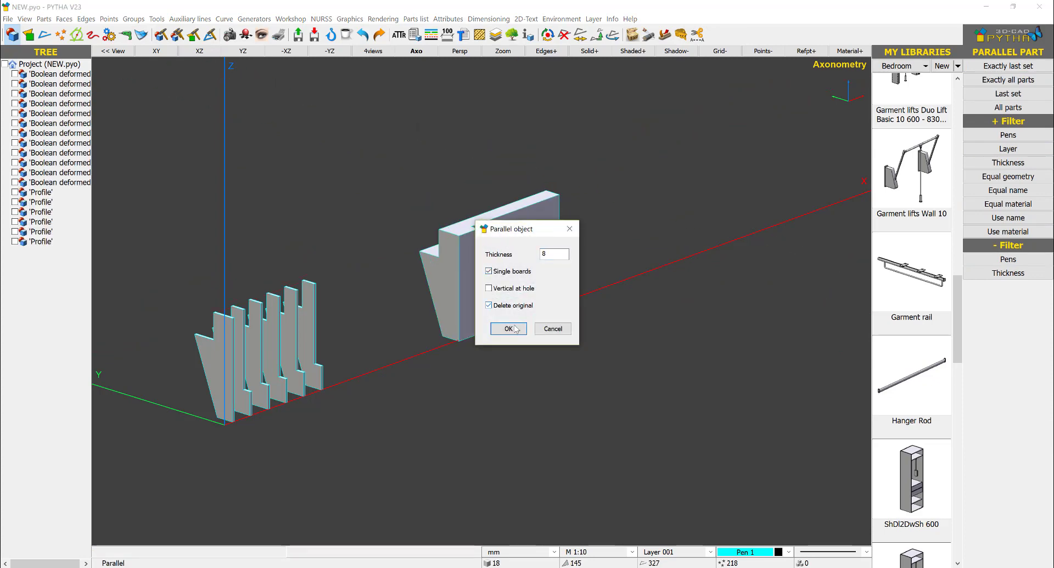
{"action": "left_click", "coordinate": [508, 328]}
Explode the body's boards so that they spread apart from each other
{"action": "right_click", "coordinate": [427, 117]}
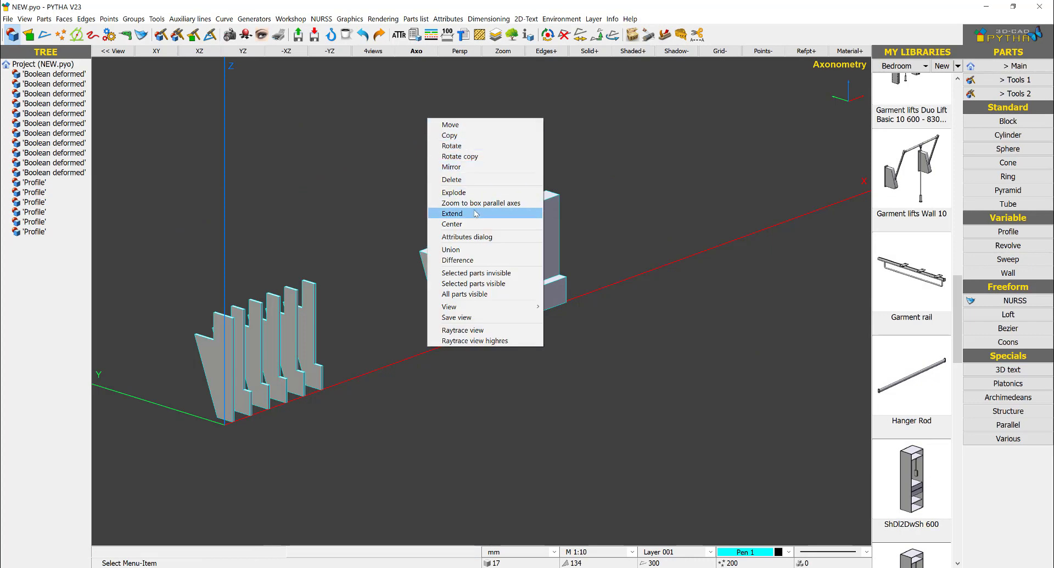
{"action": "left_click", "coordinate": [475, 193]}
{"action": "right_click", "coordinate": [430, 391]}
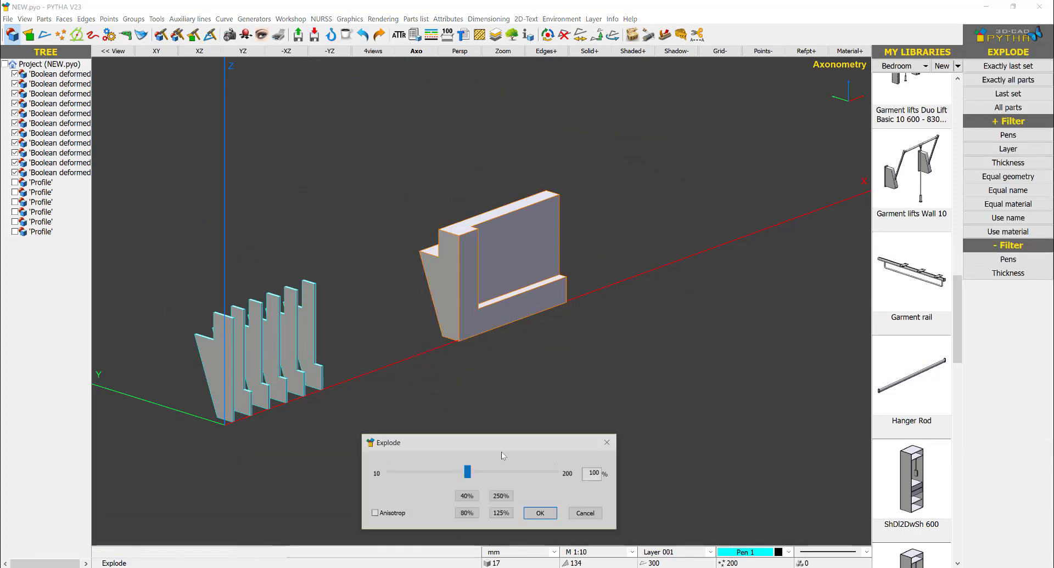
{"action": "left_click_drag", "start_coordinate": [467, 471], "coordinate": [522, 471]}
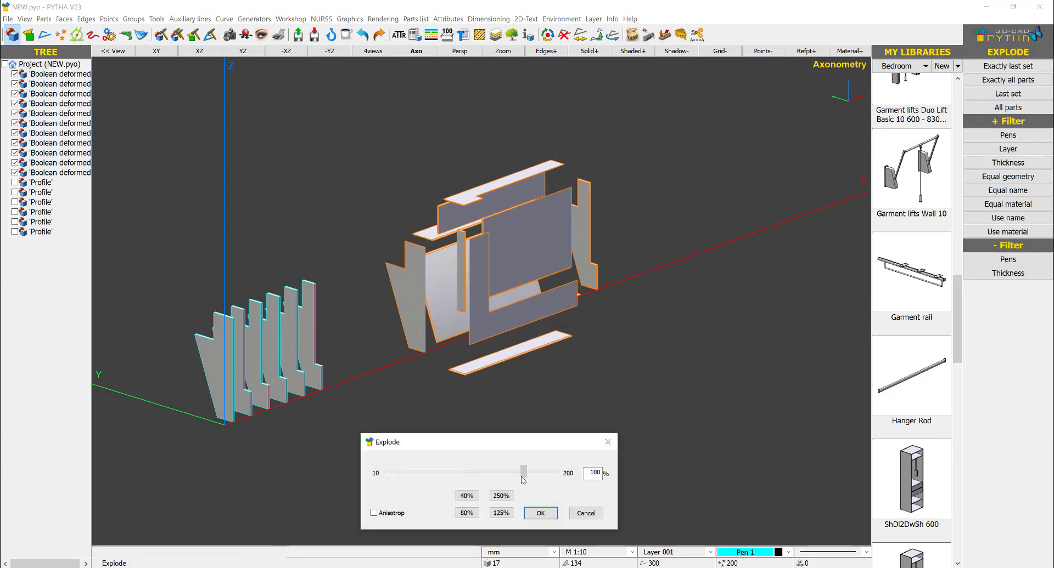
{"action": "left_click", "coordinate": [539, 513]}
Examine the exploded boards up close and from different angles, checking their edges
{"action": "scroll", "coordinate": [463, 252], "scroll_direction": "up", "scroll_amount": 4}
{"action": "right_click", "coordinate": [463, 252]}
{"action": "middle_click_drag", "start_coordinate": [464, 255], "coordinate": [239, 242]}
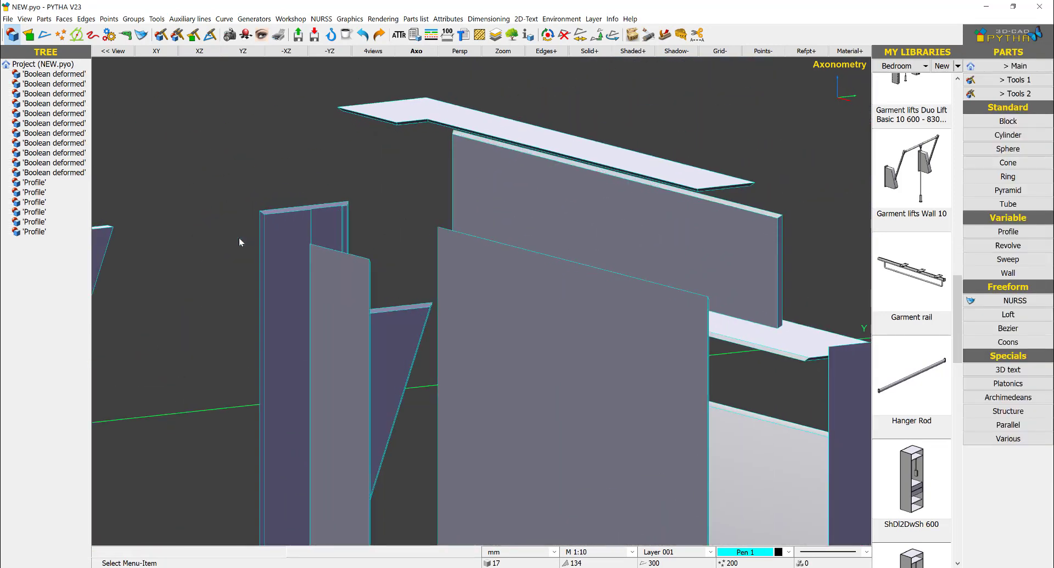
{"action": "scroll", "coordinate": [761, 185], "scroll_direction": "up", "scroll_amount": 4}
{"action": "middle_click_drag", "start_coordinate": [736, 206], "coordinate": [585, 261]}
{"action": "scroll", "coordinate": [568, 262], "scroll_direction": "down", "scroll_amount": 7}
{"action": "middle_click_drag", "start_coordinate": [367, 296], "coordinate": [549, 299]}
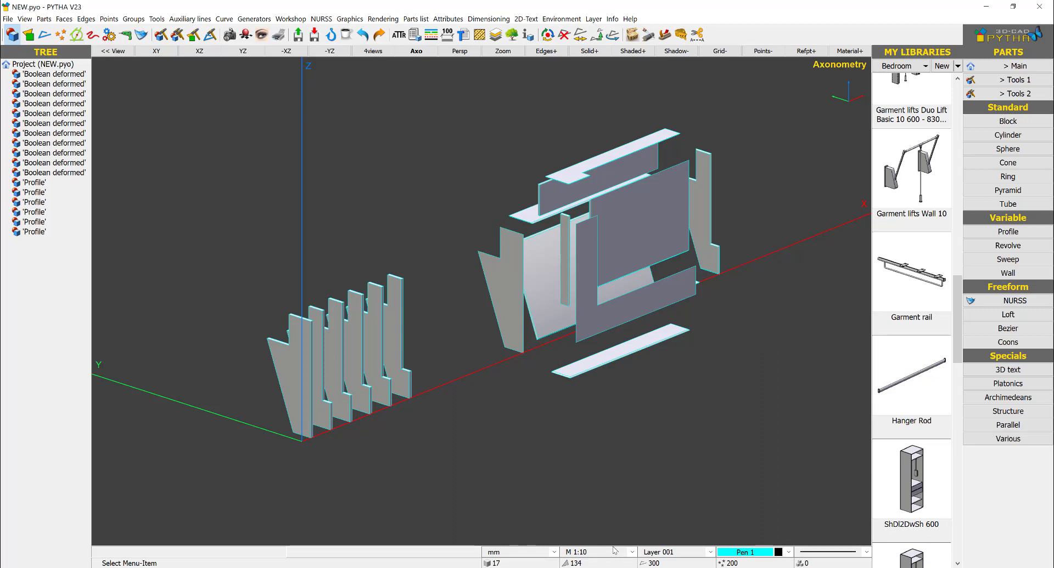
Switch to the PDF in Adobe Acrobat Reader and view the 3D-CAD workflow overview on page 1
{"action": "key", "text": "alt+Tab"}
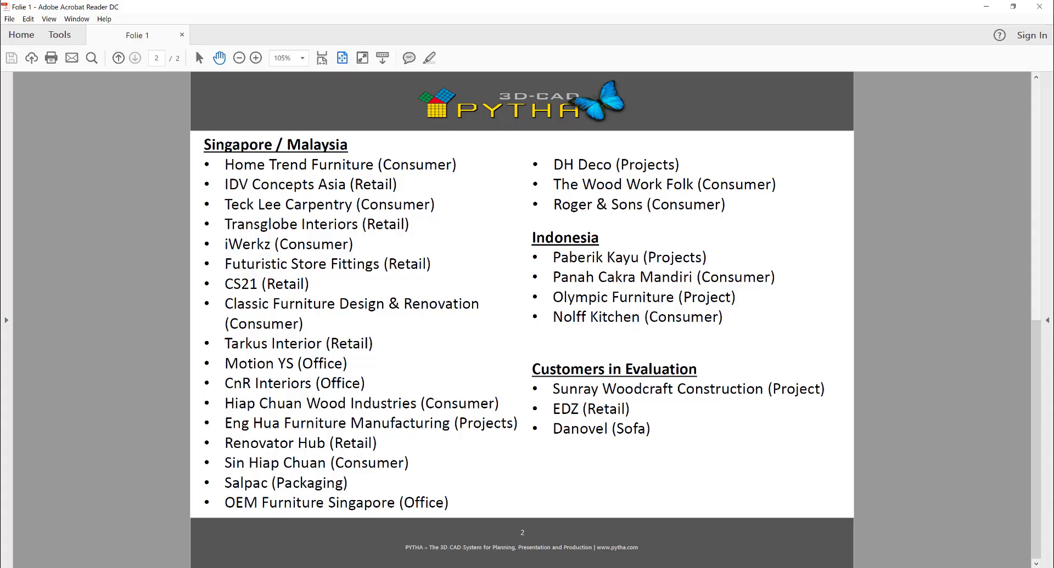
{"action": "scroll", "coordinate": [596, 348], "scroll_direction": "up", "scroll_amount": 1}
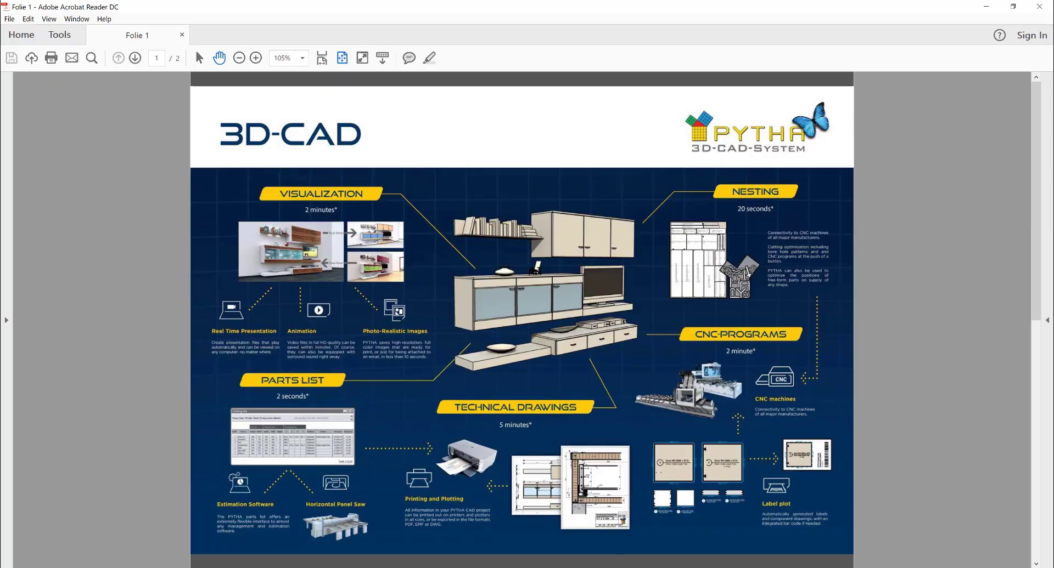
Switch back to PYTHA and generate a parts list for all profile slabs and exploded boards
{"action": "key", "text": "alt+Tab"}
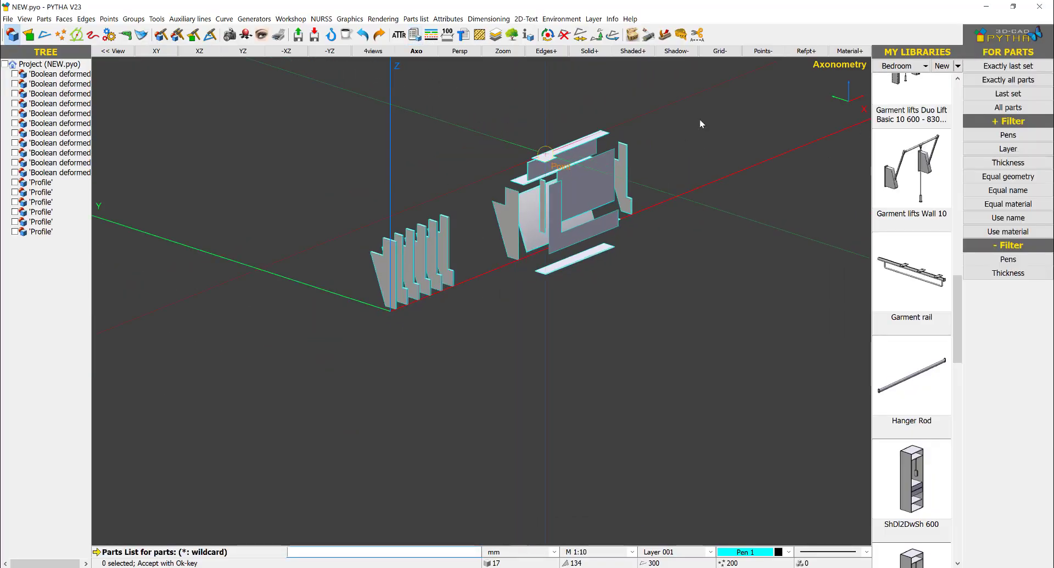
{"action": "left_click_drag", "start_coordinate": [735, 82], "coordinate": [213, 469]}
{"action": "right_click", "coordinate": [456, 209]}
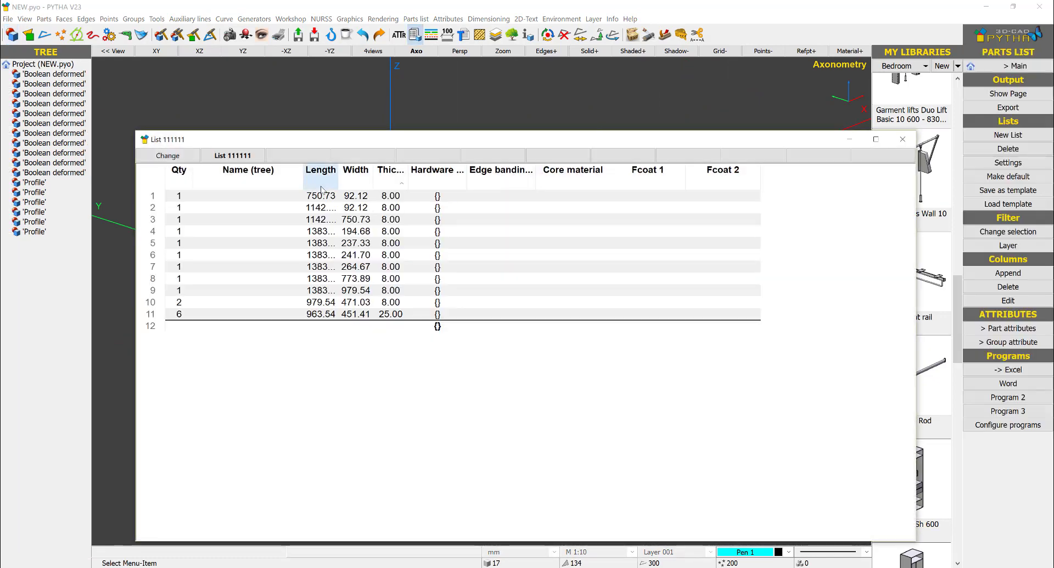
Adjust the widths of the parts list's Length, Width and Thickness columns to fit their contents
{"action": "double_click", "coordinate": [338, 177]}
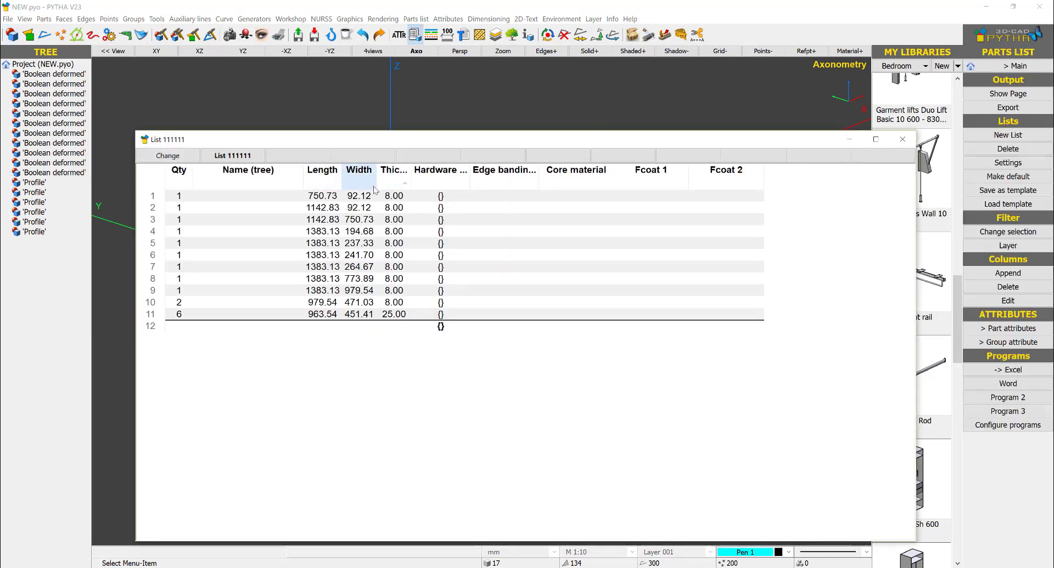
{"action": "double_click", "coordinate": [376, 178]}
{"action": "double_click", "coordinate": [407, 178]}
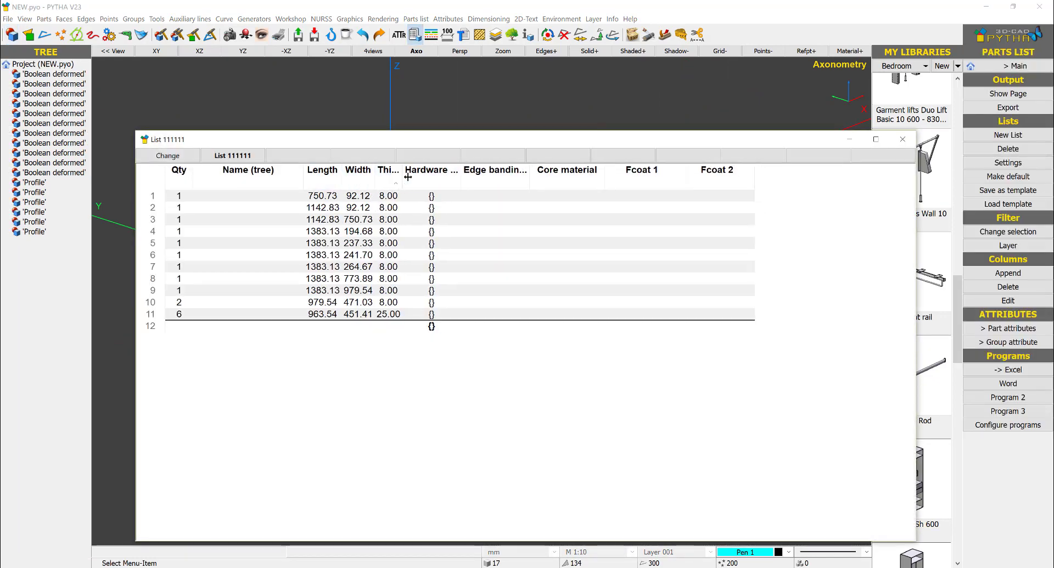
{"action": "left_click_drag", "start_coordinate": [402, 181], "coordinate": [445, 181]}
Switch to Adobe Acrobat Reader to return to the 3D-CAD workflow overview
{"action": "left_click", "coordinate": [576, 567]}
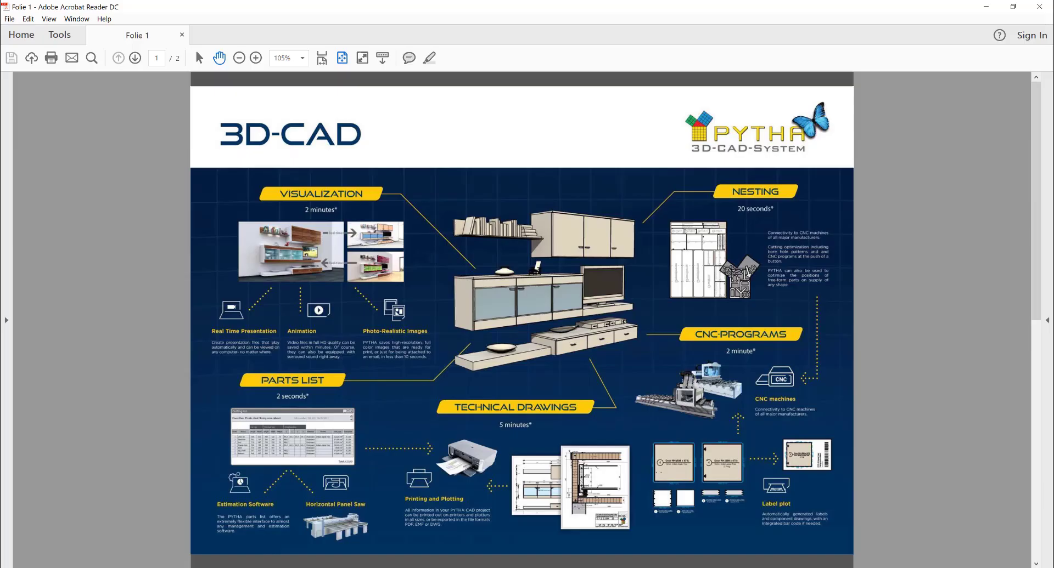